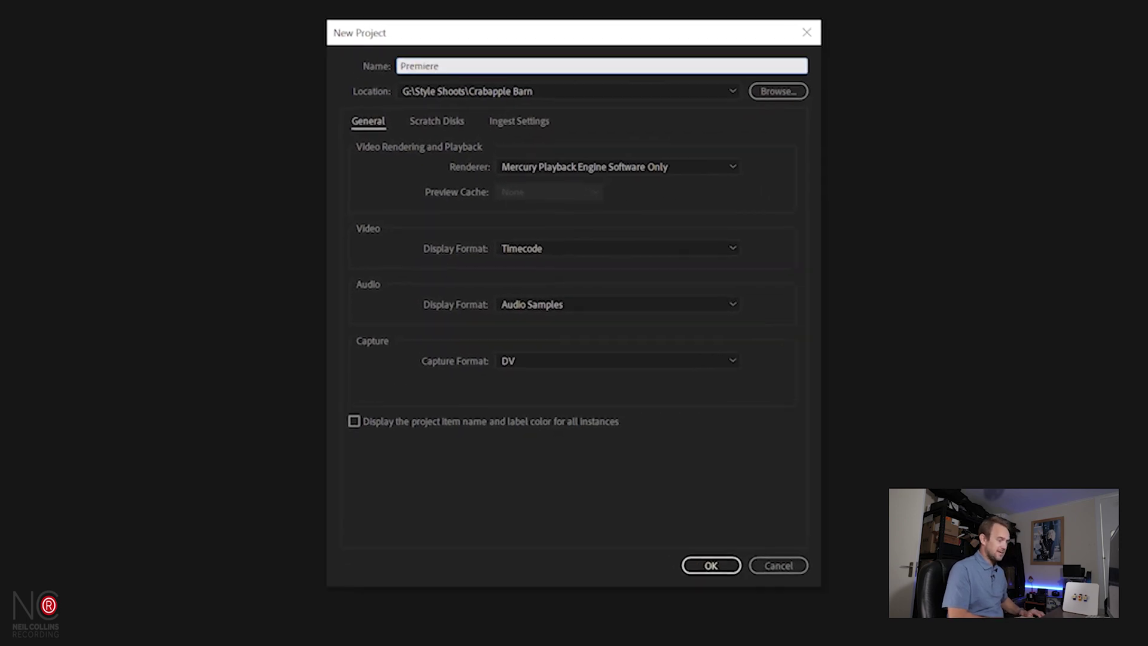
Name the new project Premiere Edit Tutorial and create it in G:\Style Shoots\Crabapple Barn
{"action": "type", "text": "Edit Tutorial"}
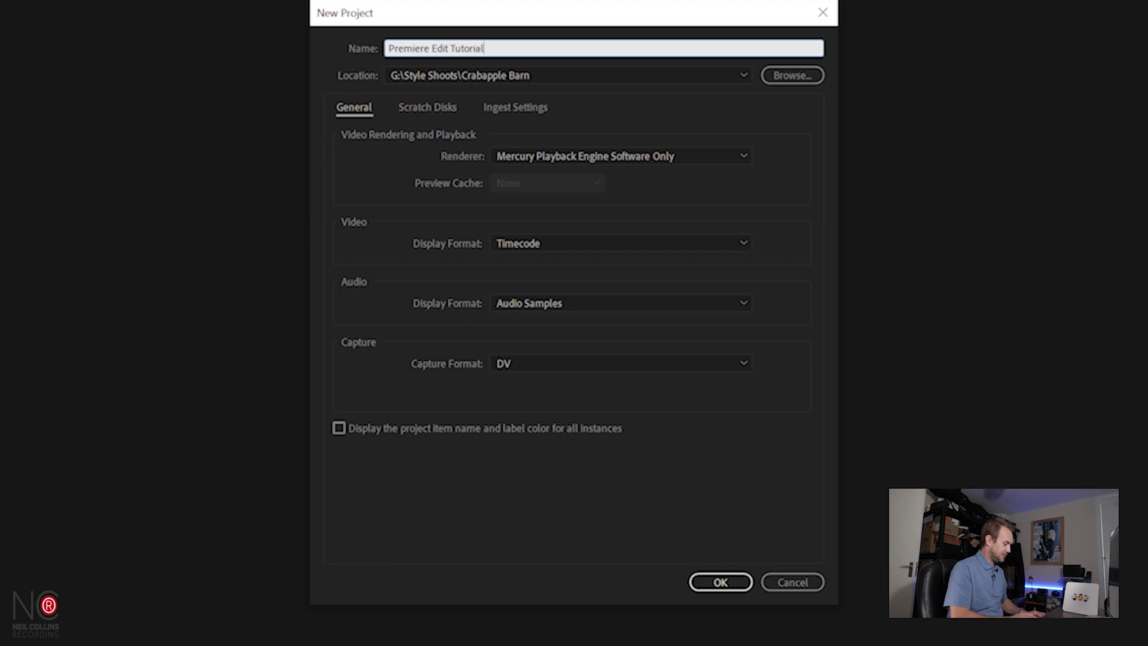
{"action": "key", "text": "Return"}
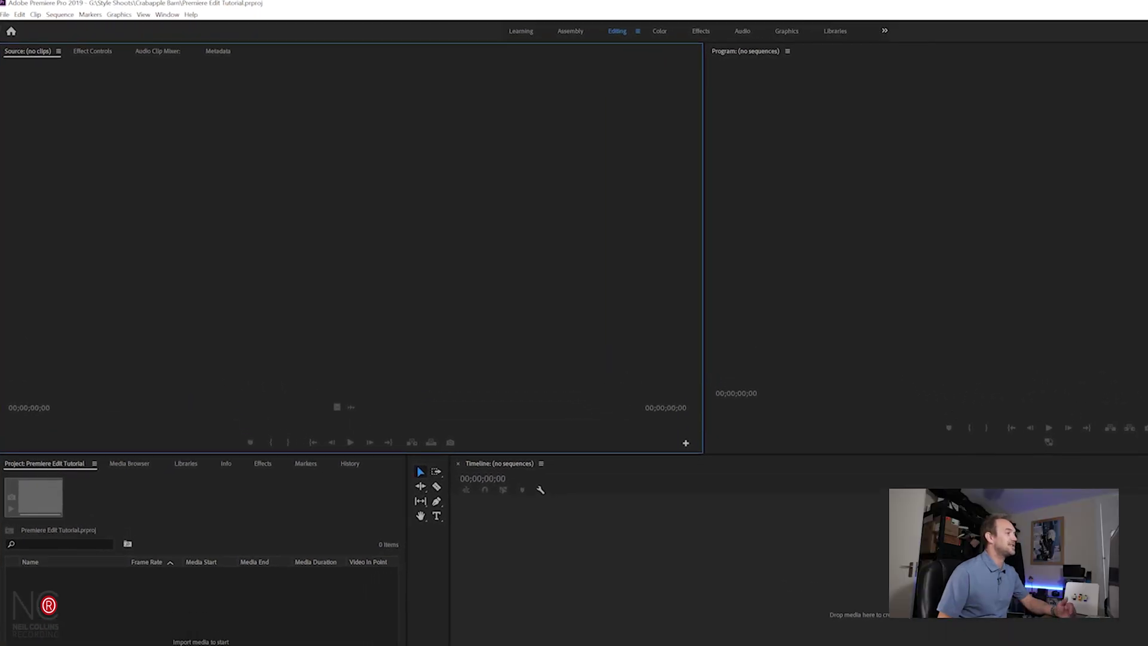
{"action": "left_click", "coordinate": [203, 14]}
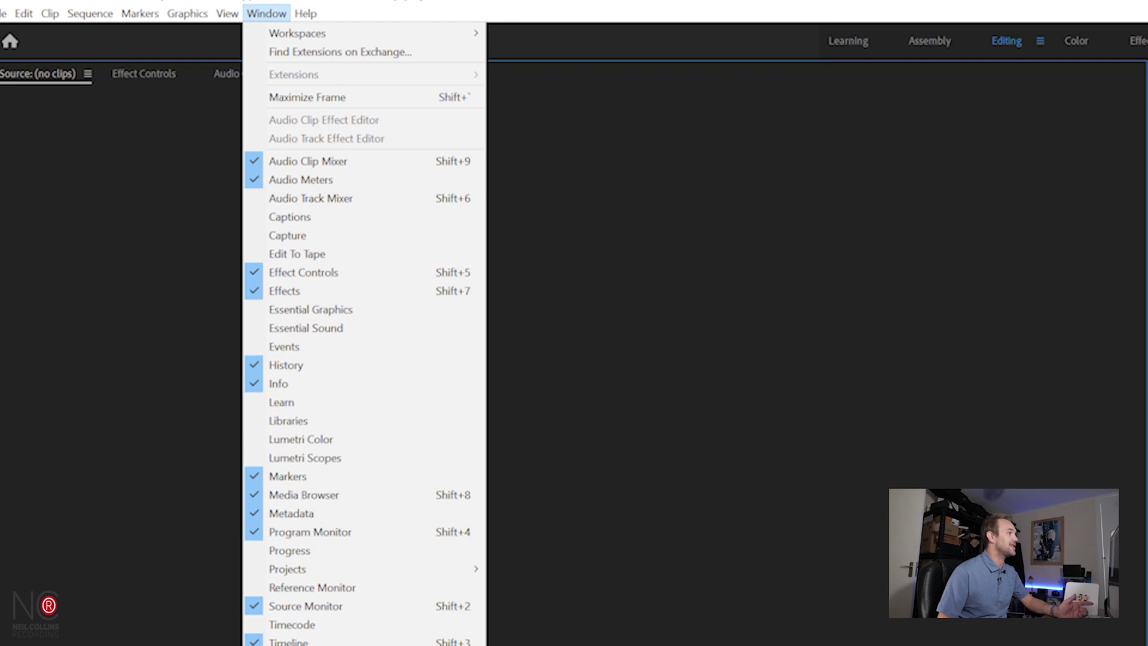
{"action": "mouse_move", "coordinate": [311, 33]}
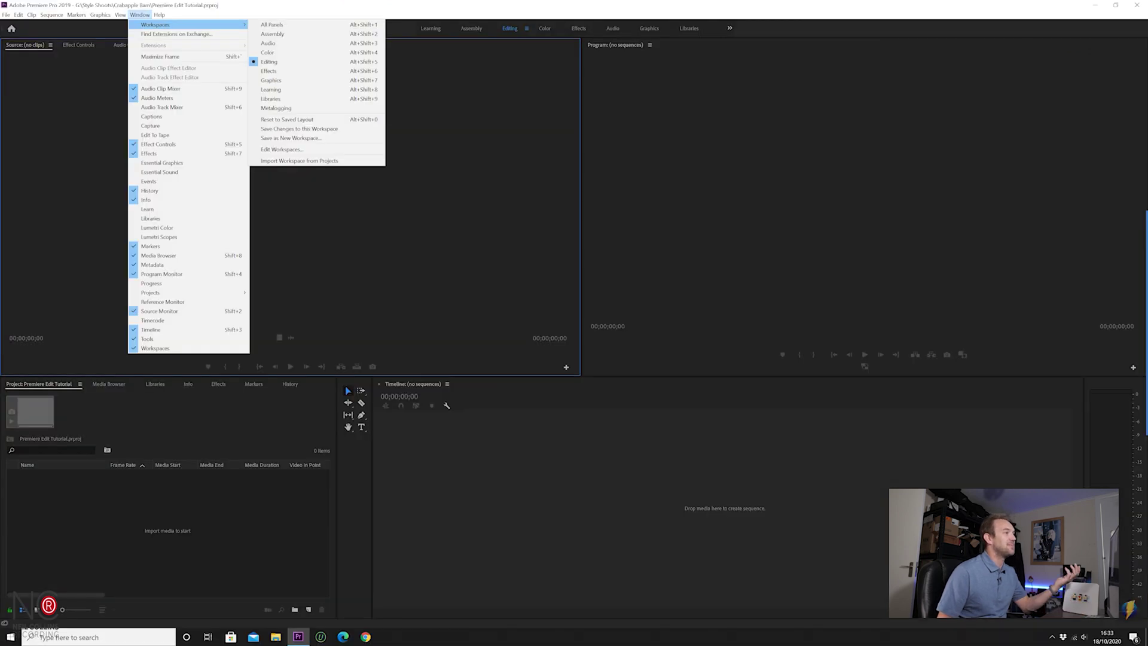
{"action": "left_click", "coordinate": [141, 175]}
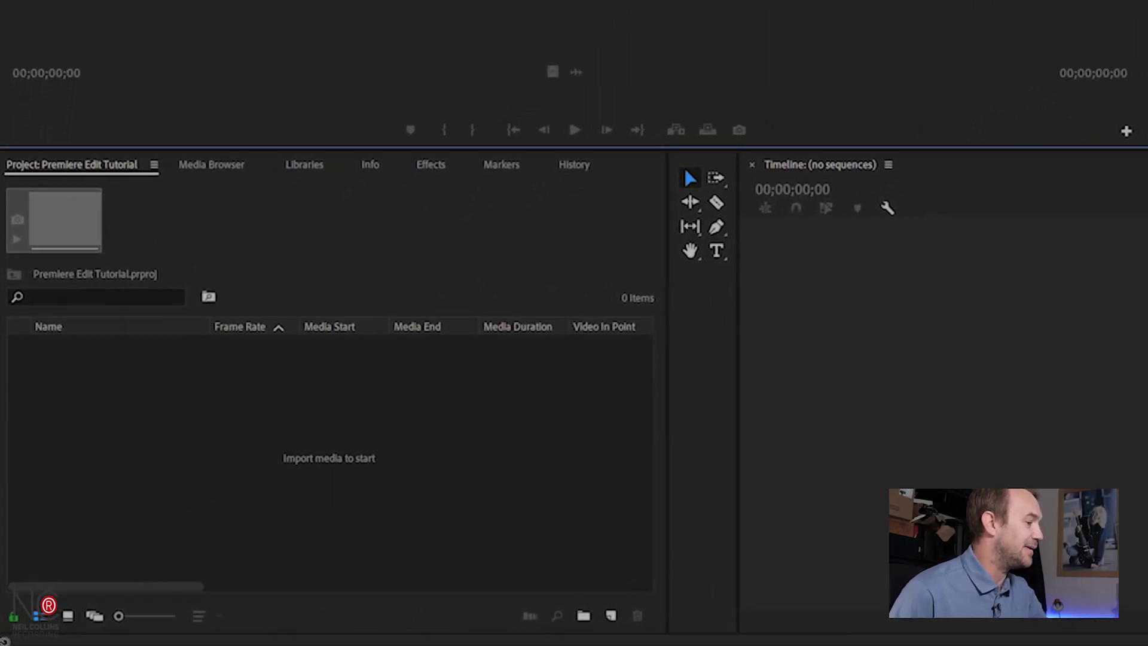
Import the Premier Pro Tutorial footage folder from Style Shoots\Crabapple Barn on the G: drive into the project
{"action": "double_click", "coordinate": [303, 443]}
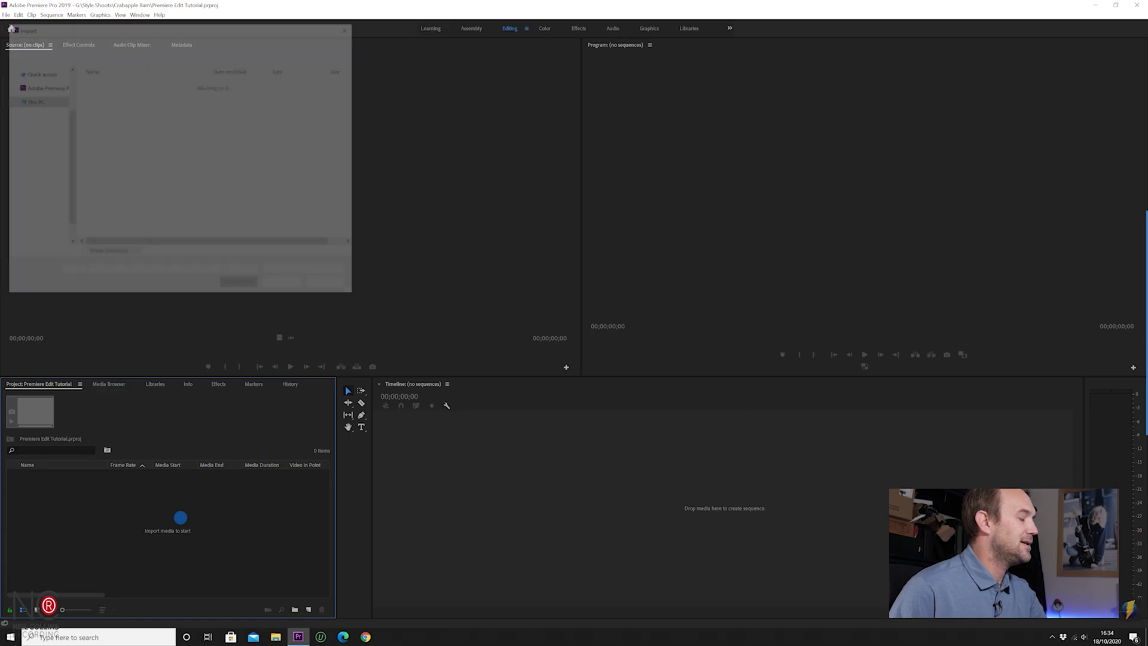
{"action": "left_click", "coordinate": [141, 40]}
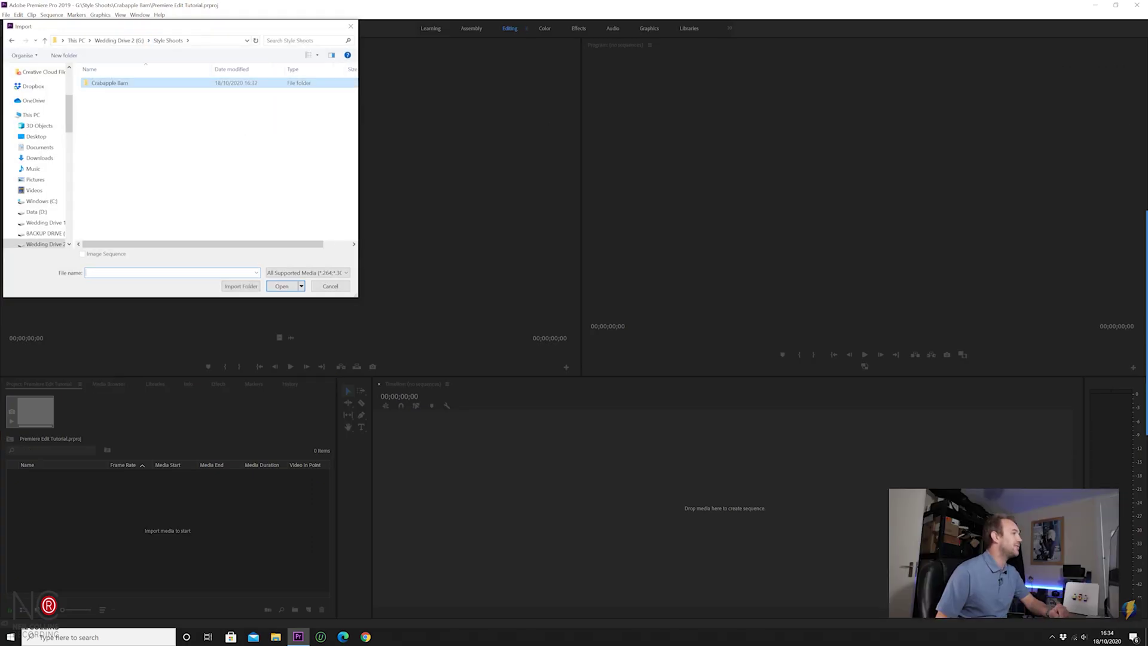
{"action": "double_click", "coordinate": [115, 84]}
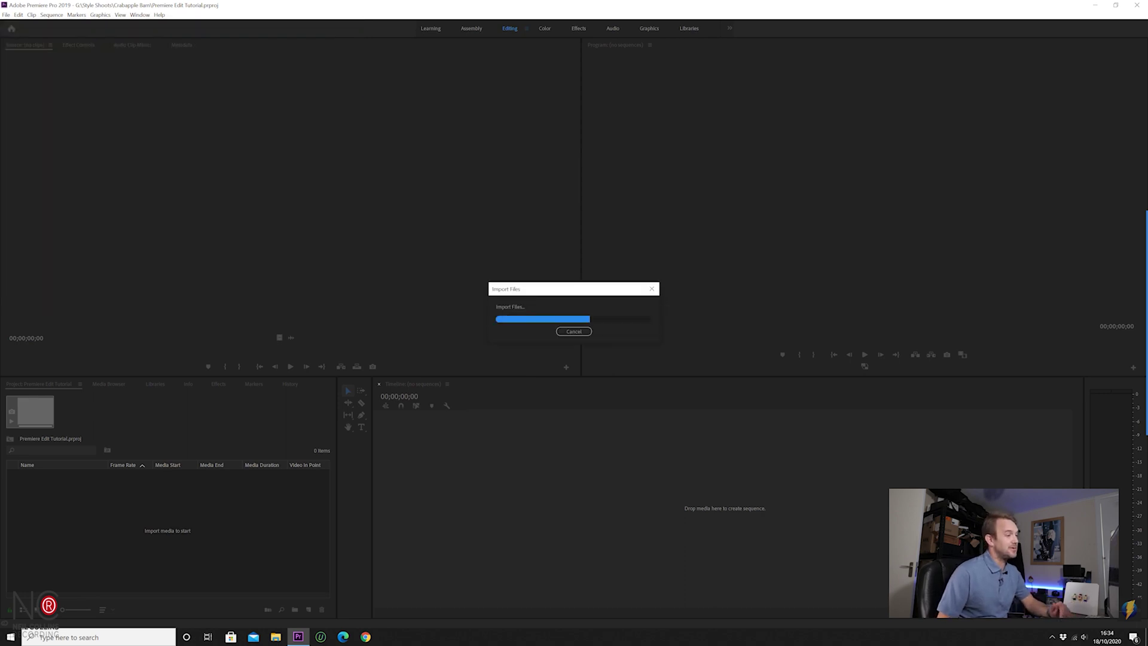
{"action": "left_click", "coordinate": [82, 510]}
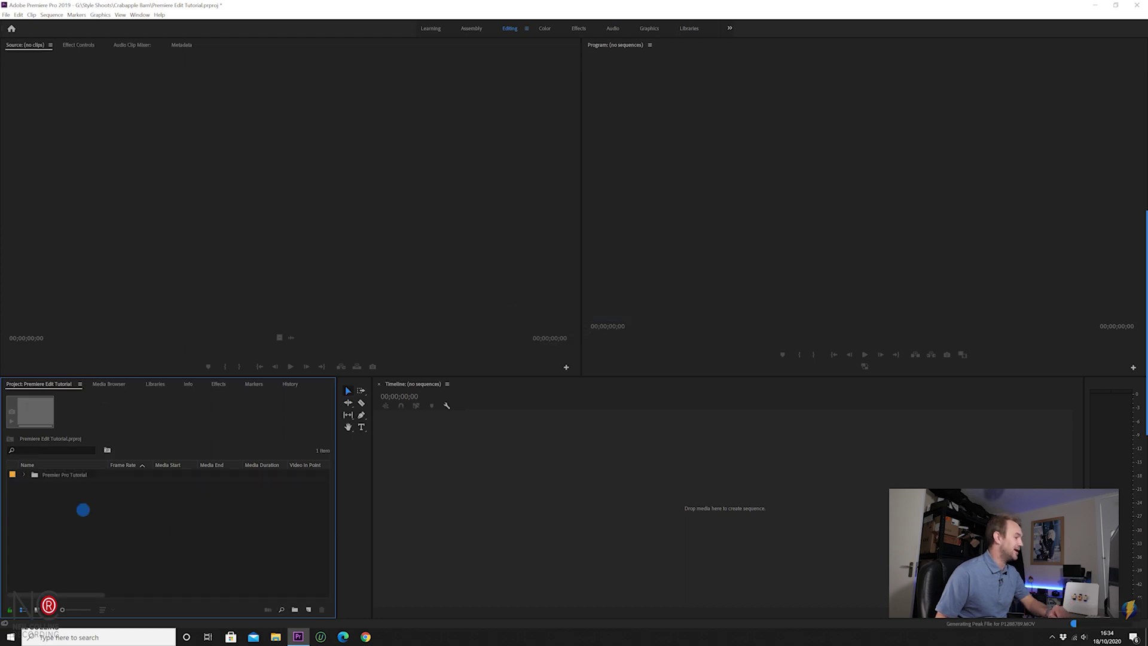
Switch the project items to icon view and open the Premier Pro Tutorial bin
{"action": "left_click", "coordinate": [28, 404]}
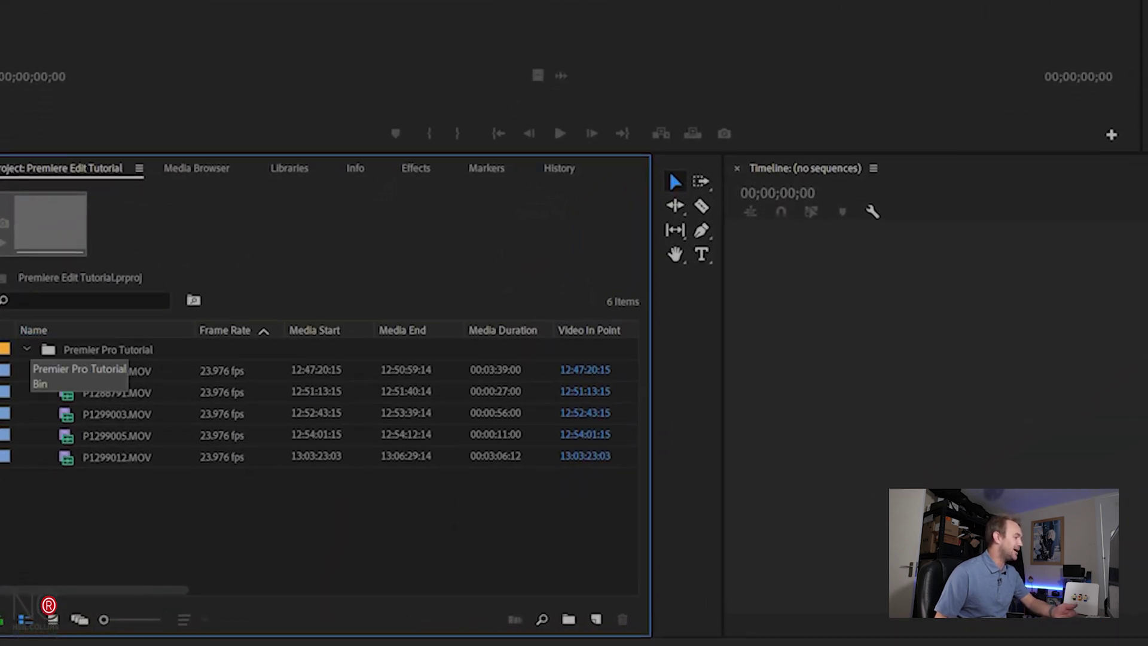
{"action": "left_click", "coordinate": [26, 404]}
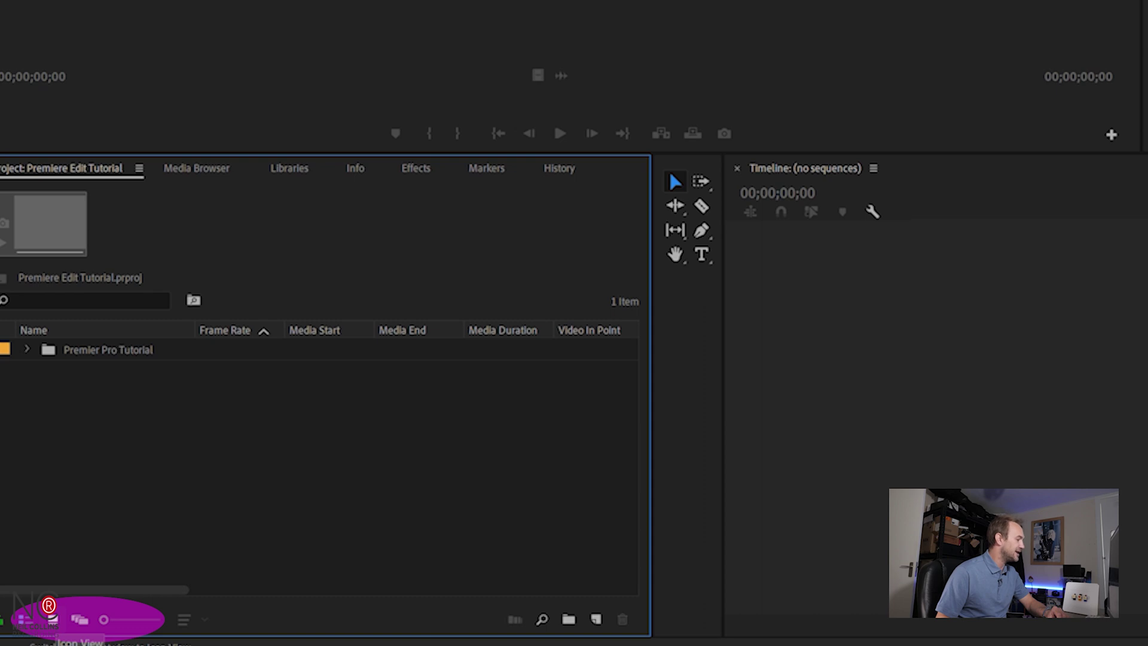
{"action": "left_click", "coordinate": [52, 619]}
{"action": "double_click", "coordinate": [79, 379]}
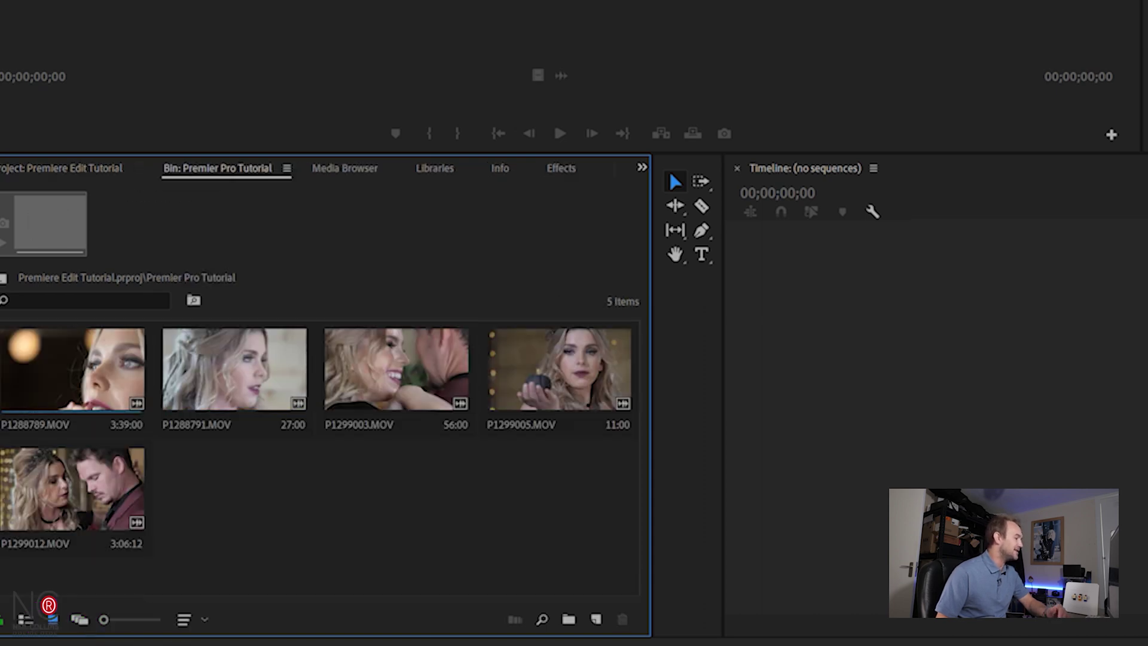
Preview the P1288791.MOV and P1299003.MOV thumbnails in the bin, and compare the clips in list view and icon view
{"action": "left_click", "coordinate": [202, 411]}
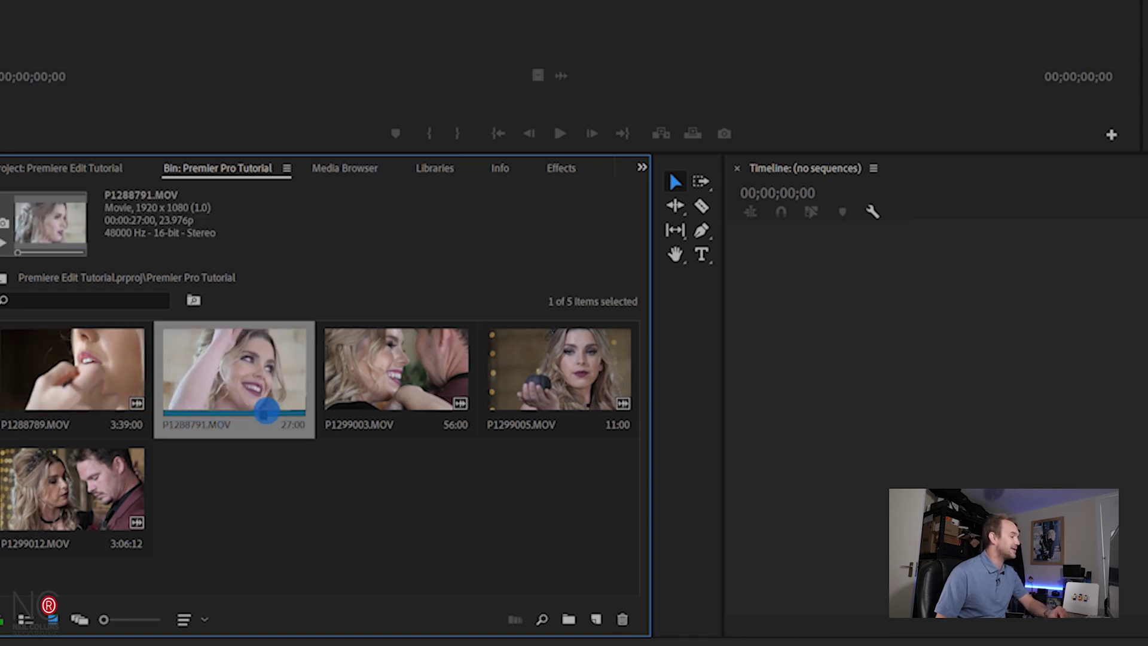
{"action": "left_click", "coordinate": [342, 413]}
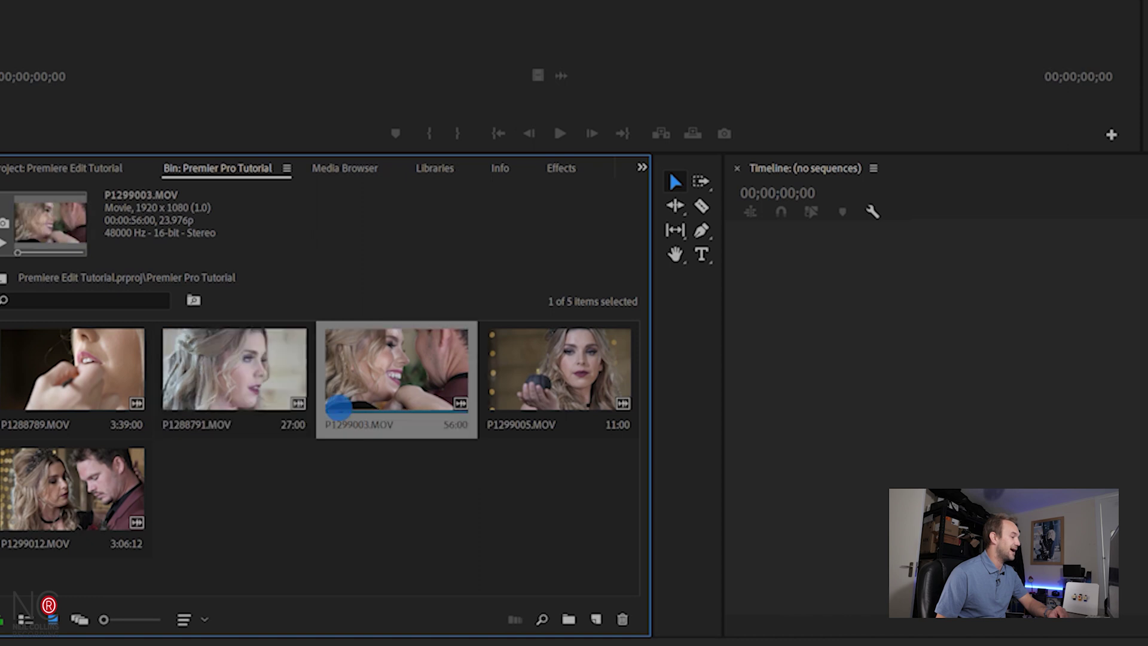
{"action": "left_click_drag", "start_coordinate": [343, 413], "coordinate": [397, 422]}
{"action": "key", "text": "ctrl+Page_Up"}
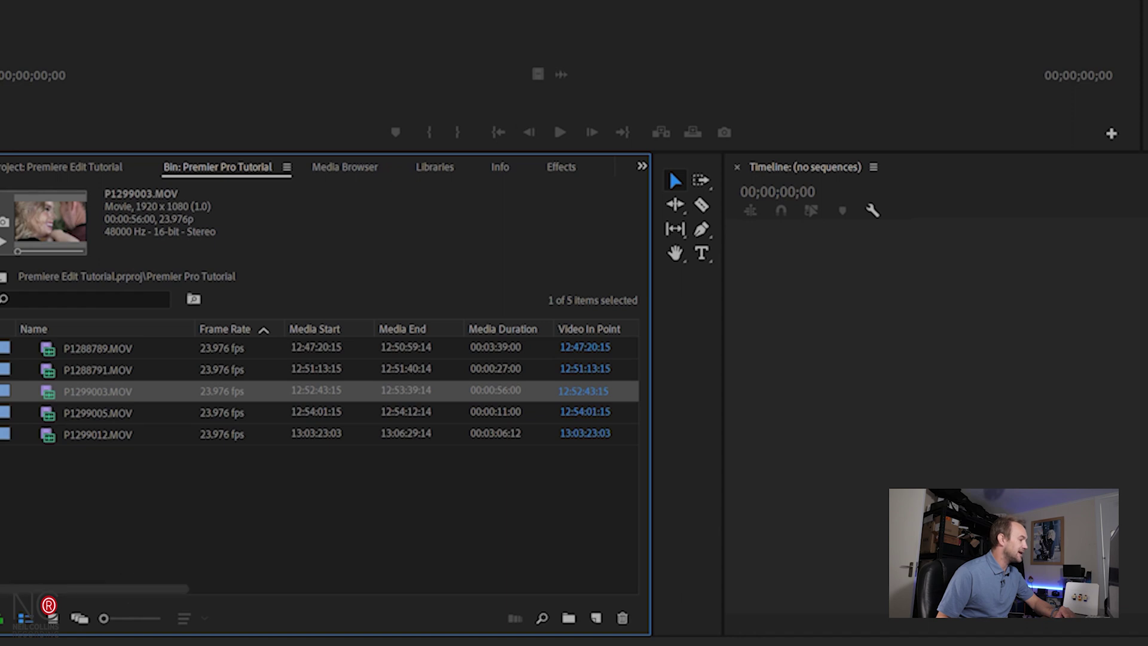
{"action": "left_click_drag", "start_coordinate": [111, 589], "coordinate": [78, 586]}
{"action": "key", "text": "ctrl+Page_Down"}
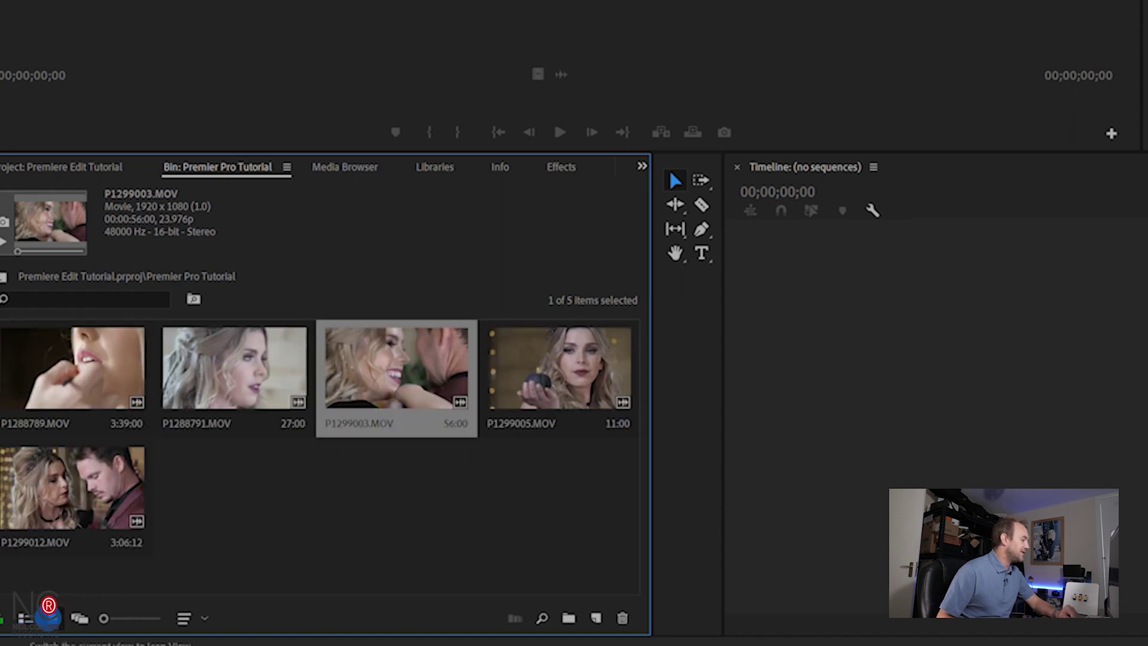
Load P1288789.MOV in the Source Monitor and mark In and Out points for a 00:00:03:05 section ending at 12:49:35:08
{"action": "left_click", "coordinate": [78, 374]}
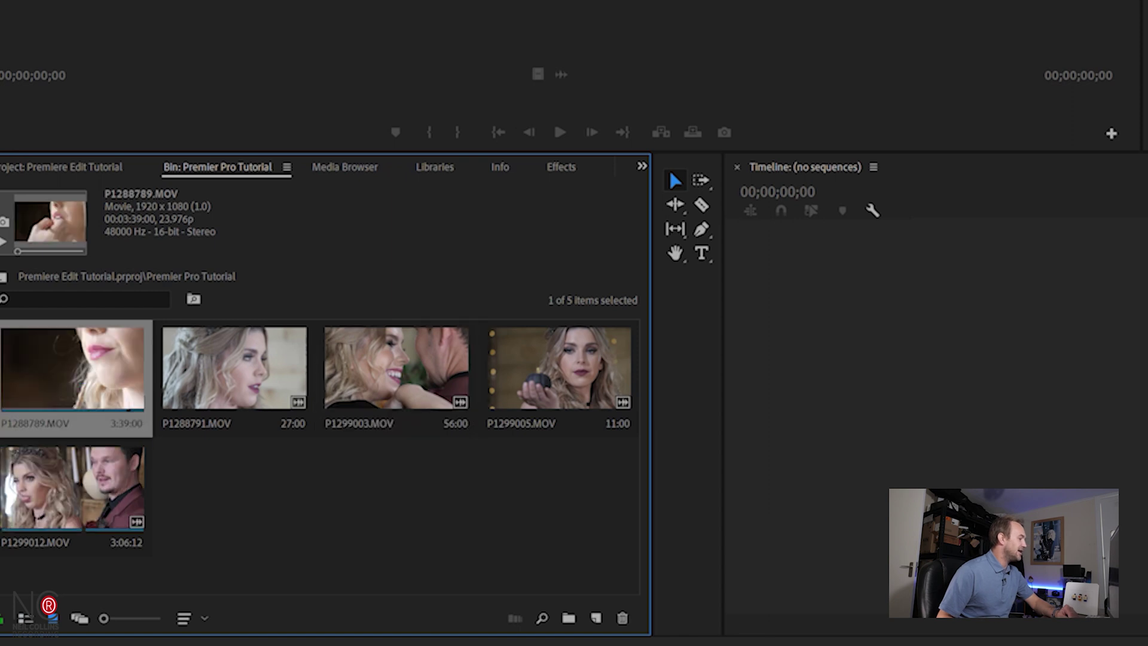
{"action": "double_click", "coordinate": [129, 337]}
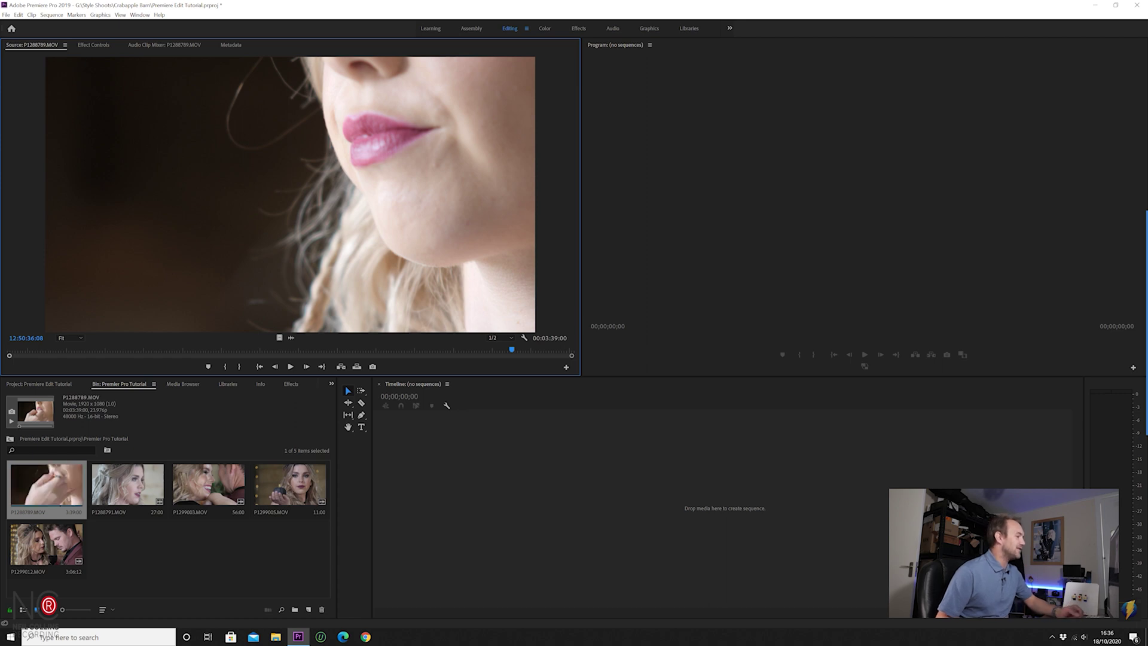
{"action": "left_click_drag", "start_coordinate": [11, 354], "coordinate": [313, 341]}
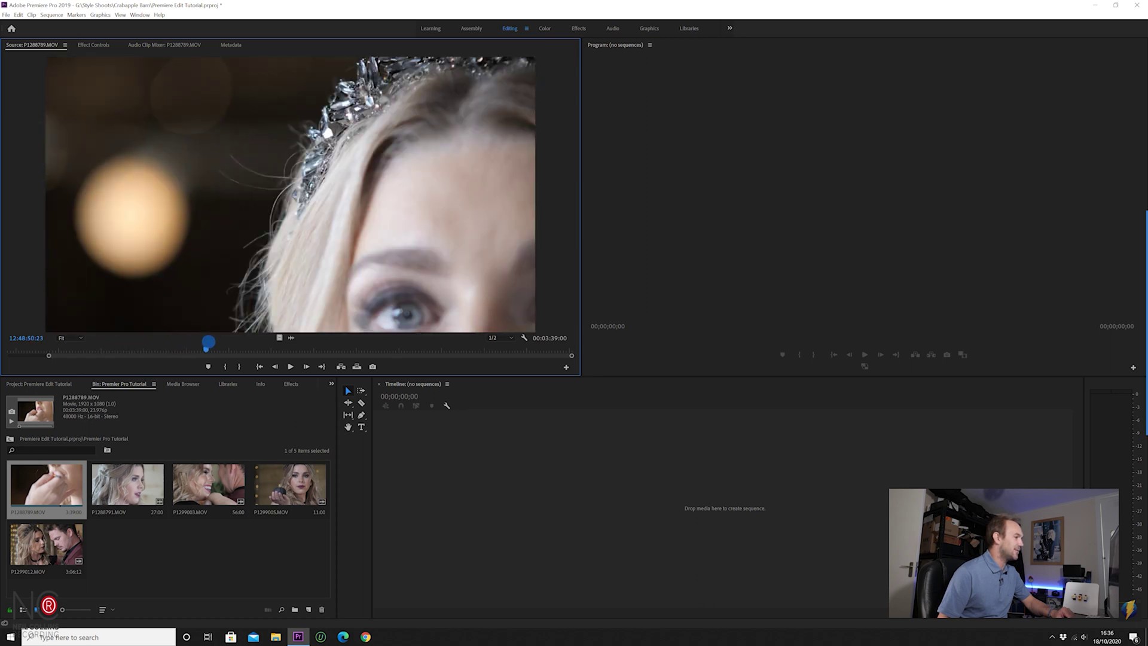
{"action": "key", "text": "i"}
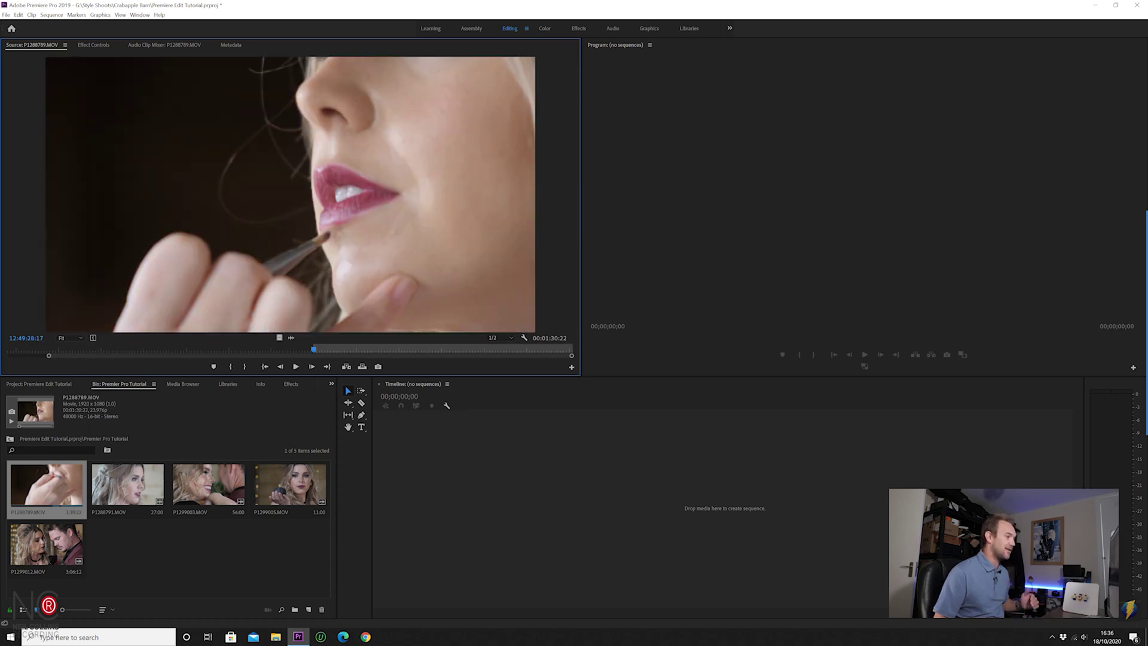
{"action": "left_click_drag", "start_coordinate": [314, 348], "coordinate": [332, 347]}
{"action": "key", "text": "i"}
{"action": "key", "text": "o"}
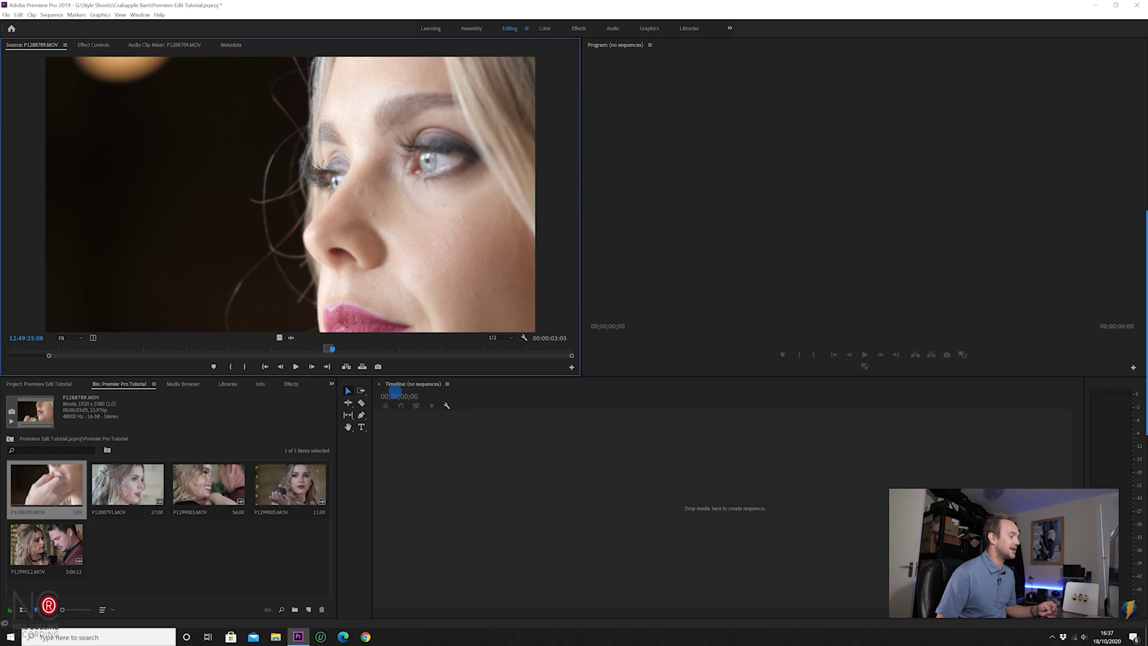
Create a sequence by placing the marked P1288789.MOV section on the empty timeline, and move the playhead to 00:00:00:05
{"action": "left_click_drag", "start_coordinate": [323, 215], "coordinate": [493, 481]}
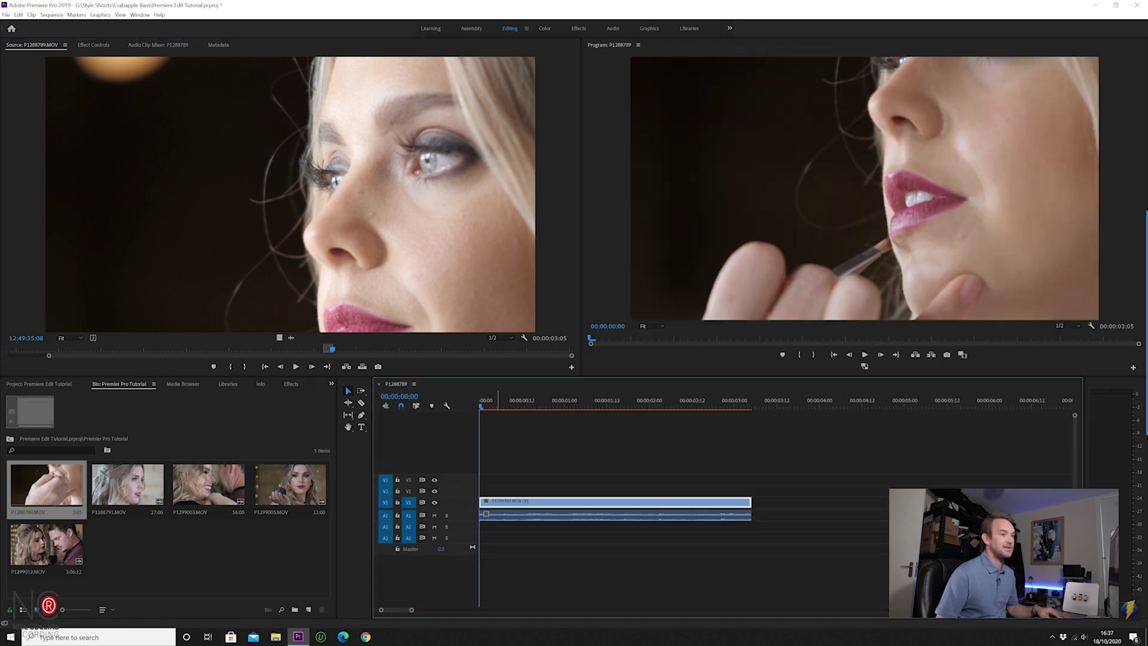
{"action": "key", "text": "shift+Right"}
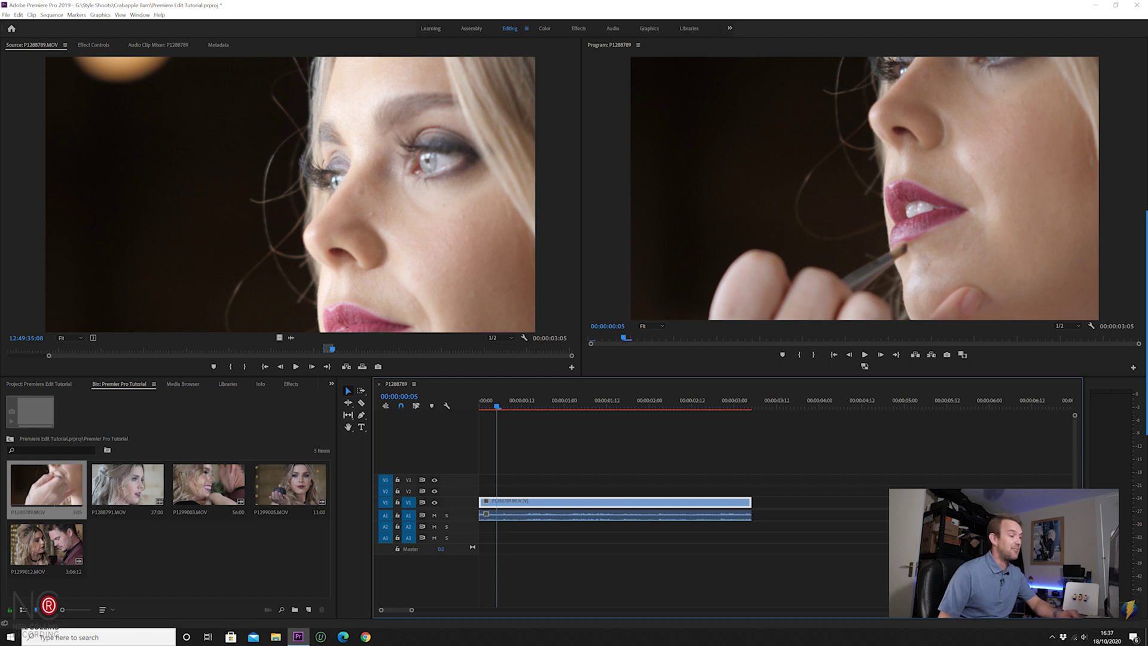
Review the timebase, frame size, audio and preview options in the Sequence Settings without changing them
{"action": "left_click", "coordinate": [52, 14]}
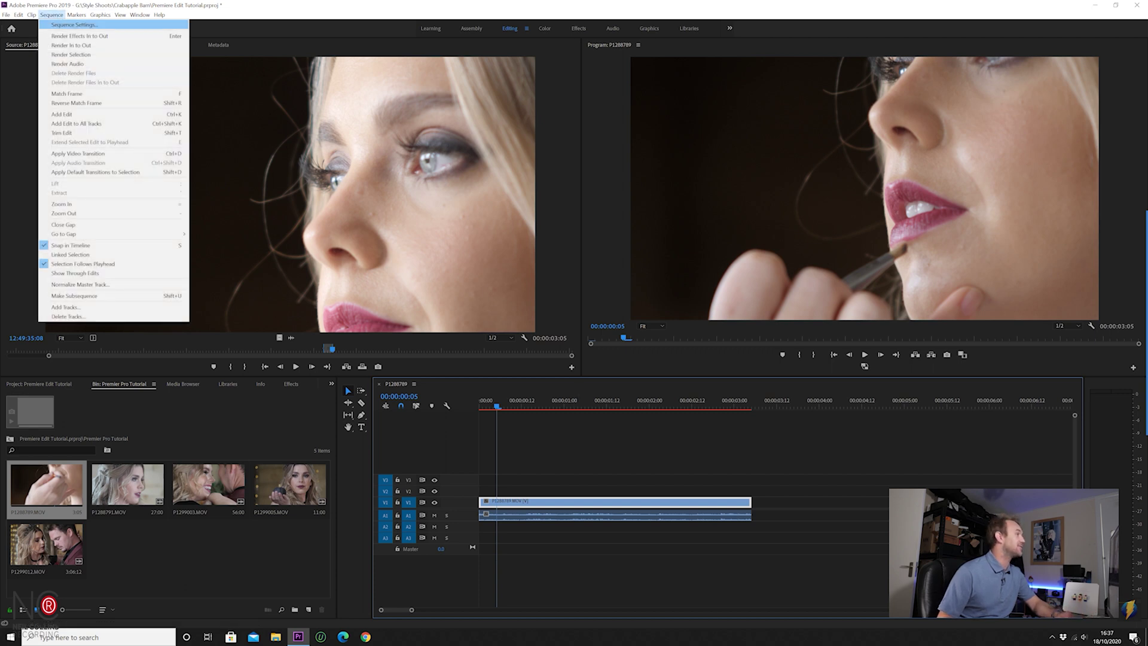
{"action": "left_click", "coordinate": [65, 25]}
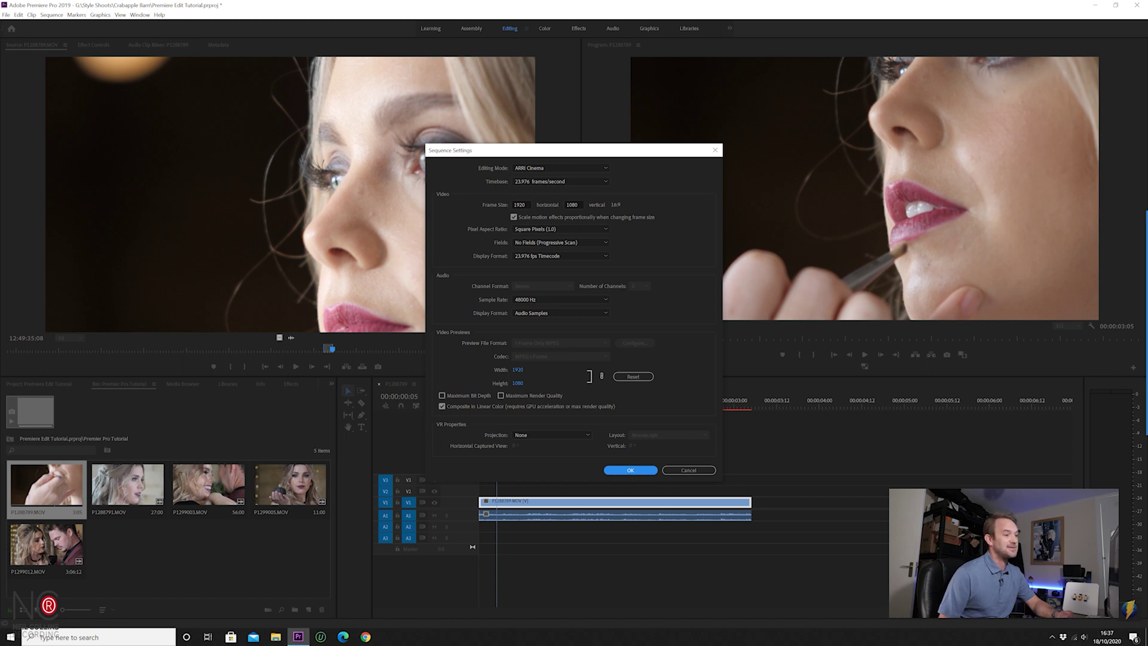
{"action": "left_click", "coordinate": [630, 470]}
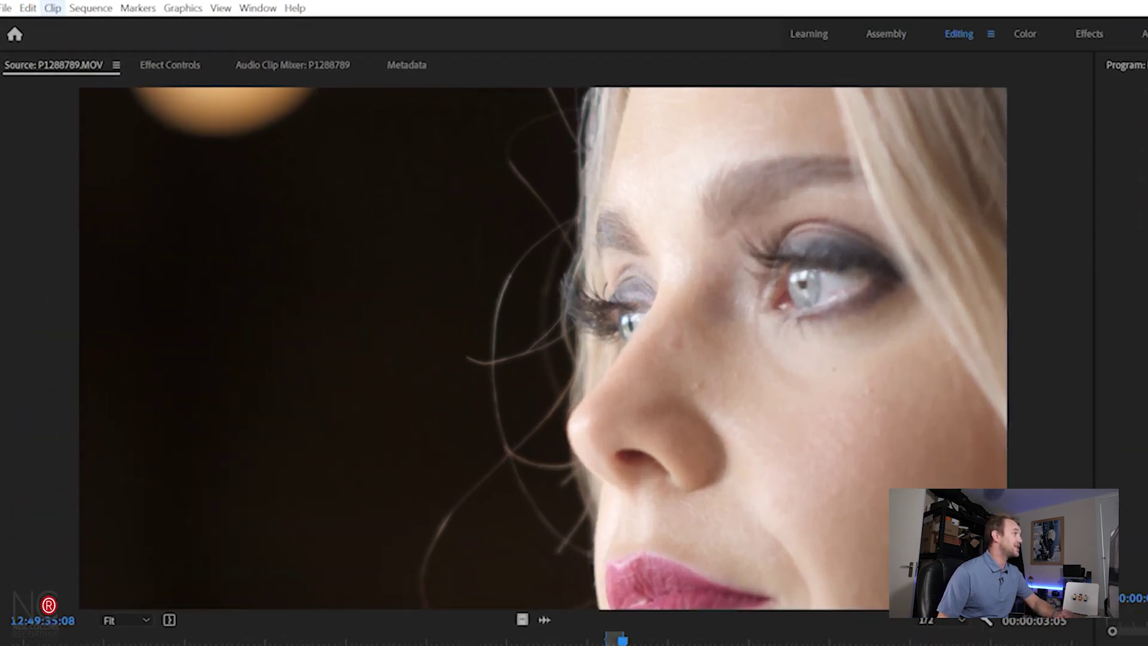
{"action": "left_click", "coordinate": [52, 14]}
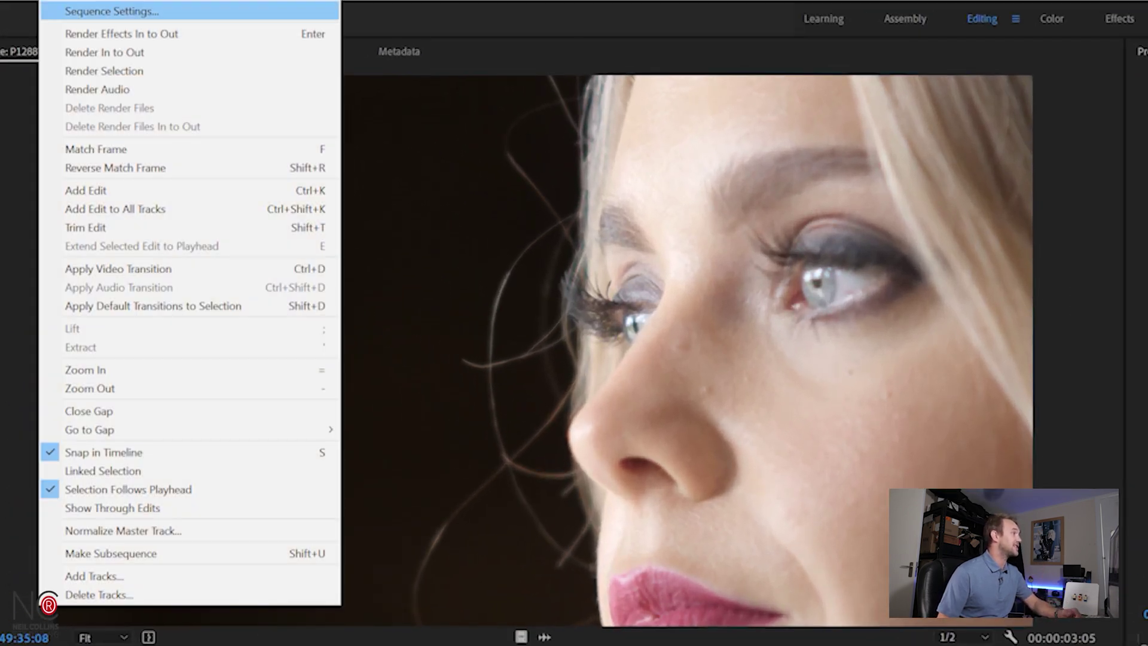
{"action": "left_click", "coordinate": [83, 11]}
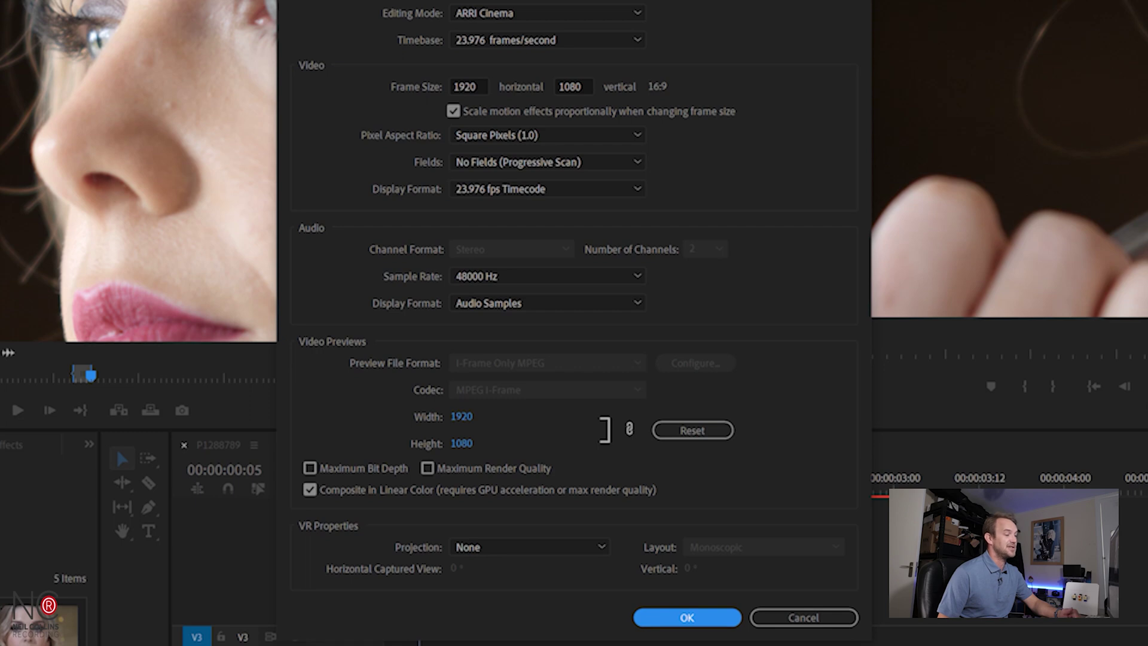
{"action": "left_click", "coordinate": [803, 618]}
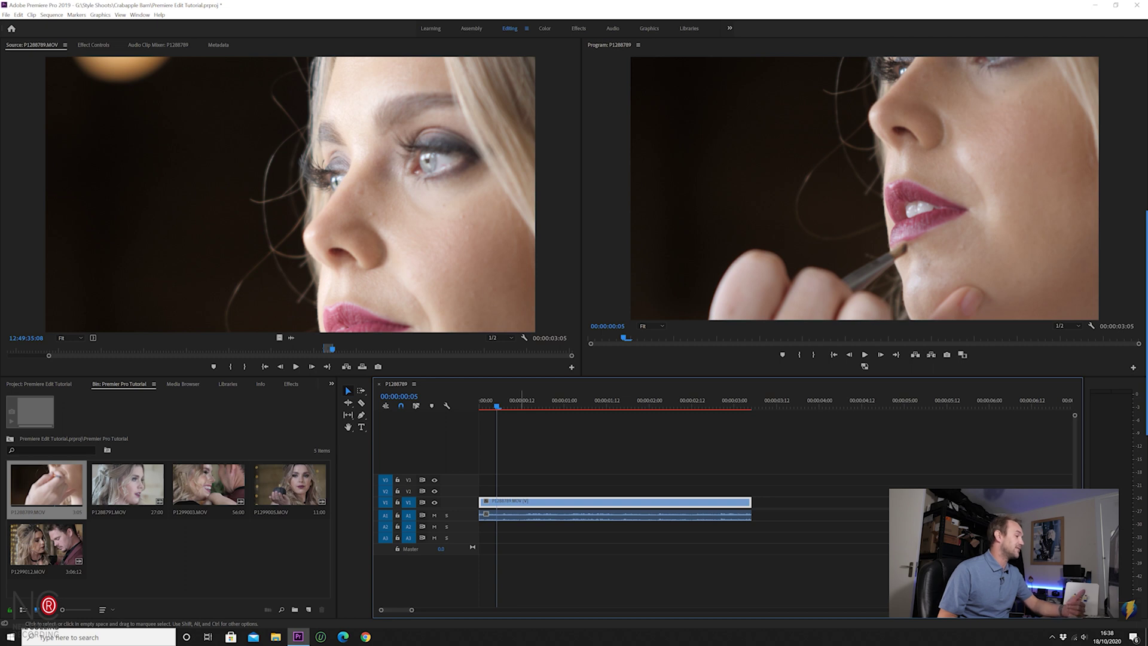
Mark a 00:00:01:13 section of P1288791.MOV ending at 12:51:29:00 and add only its video right after the first timeline clip
{"action": "left_click", "coordinate": [128, 485]}
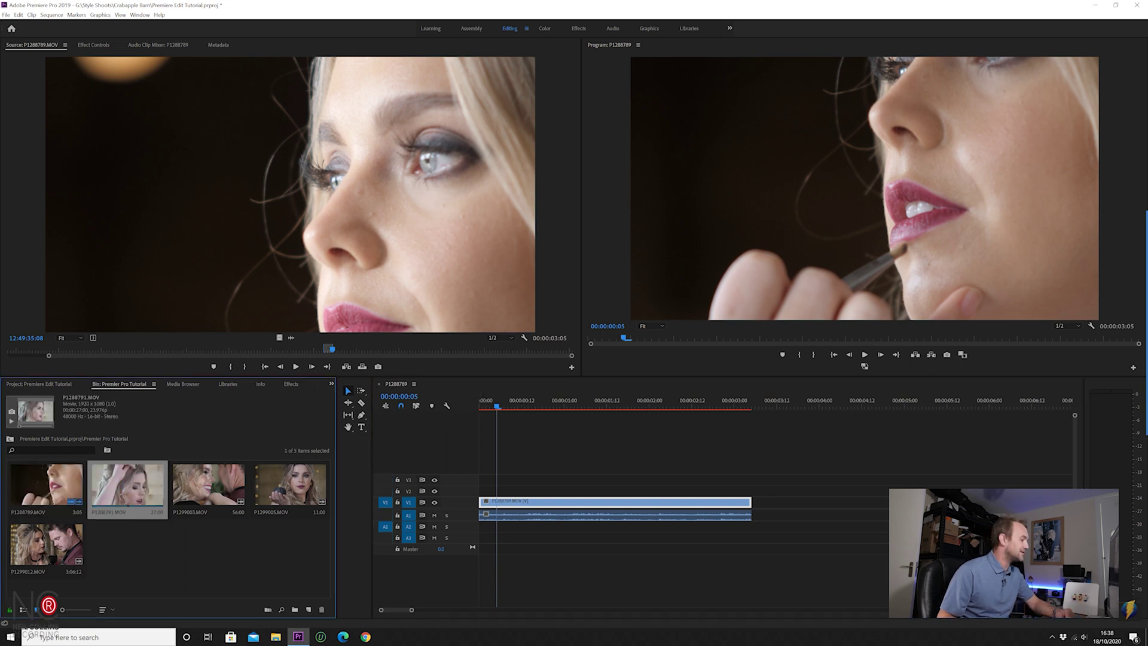
{"action": "double_click", "coordinate": [131, 486]}
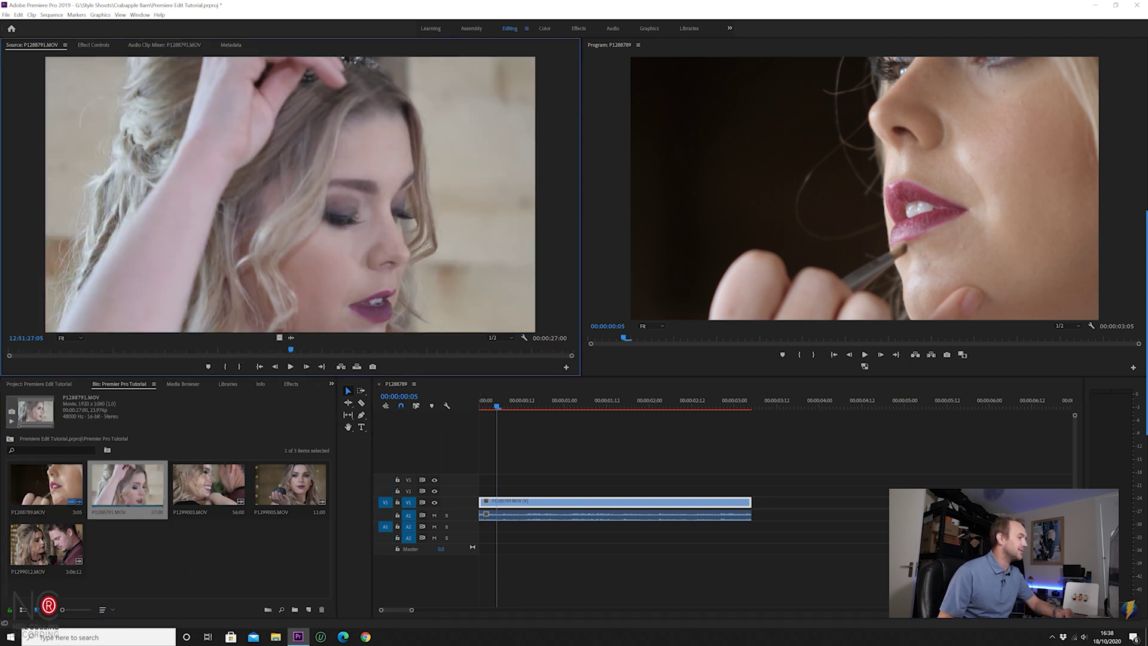
{"action": "mouse_move", "coordinate": [290, 349]}
{"action": "left_mouse_down"}
{"action": "mouse_move", "coordinate": [337, 352]}
{"action": "mouse_move", "coordinate": [296, 353]}
{"action": "left_mouse_up"}
{"action": "key", "text": "i"}
{"action": "left_click_drag", "start_coordinate": [297, 350], "coordinate": [328, 350]}
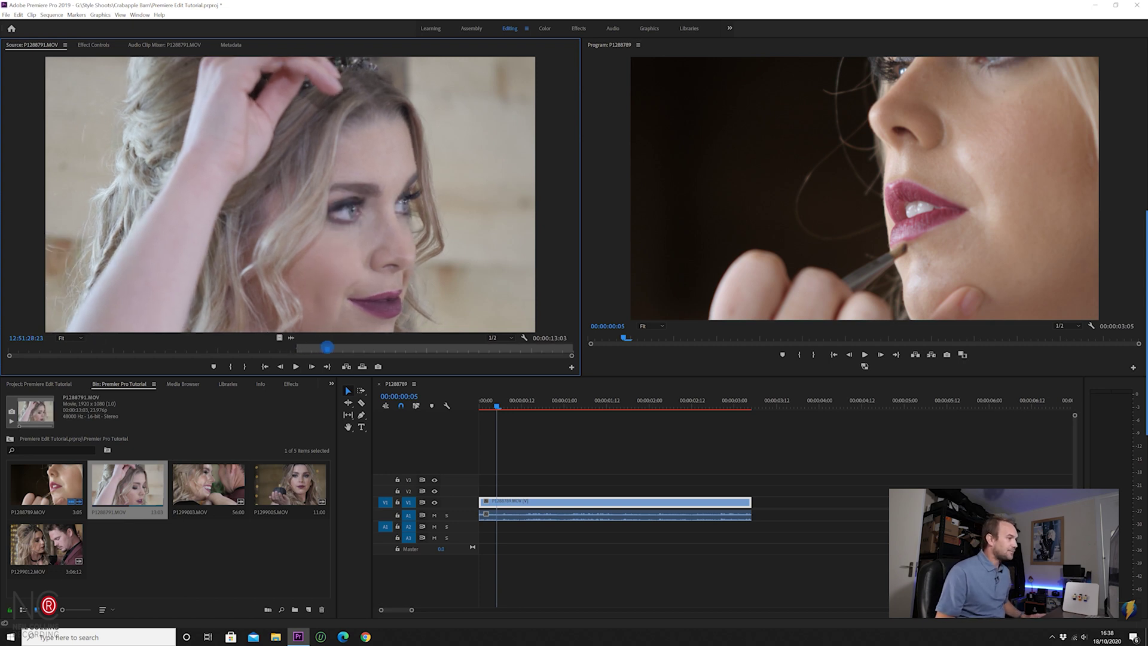
{"action": "key", "text": "o"}
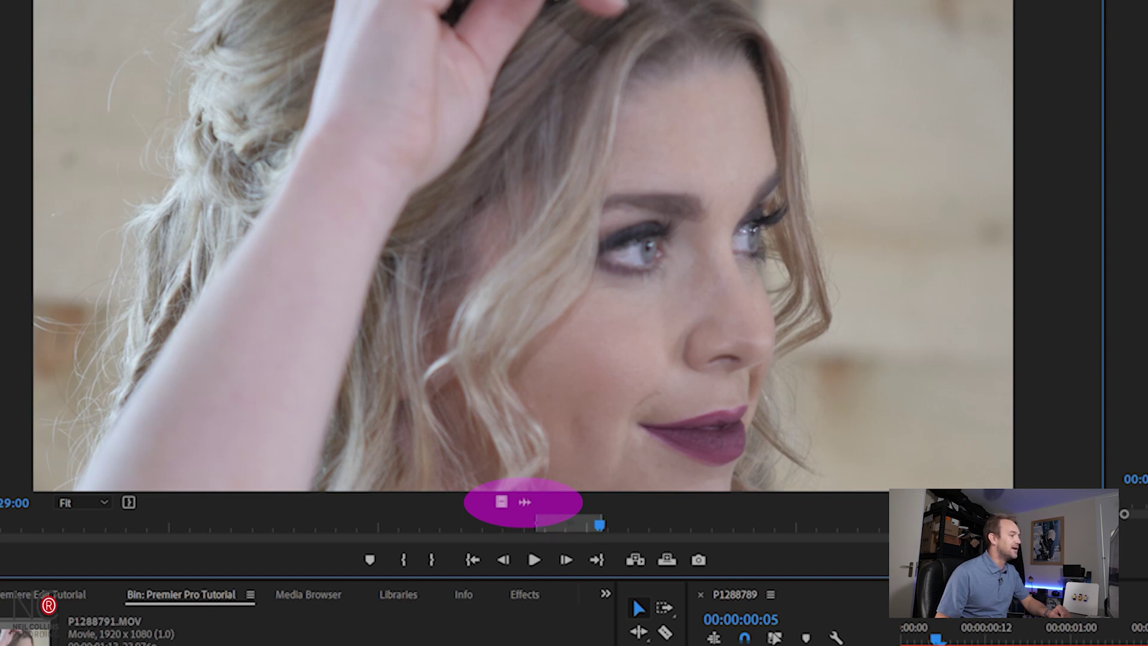
{"action": "left_click_drag", "start_coordinate": [498, 500], "coordinate": [755, 502]}
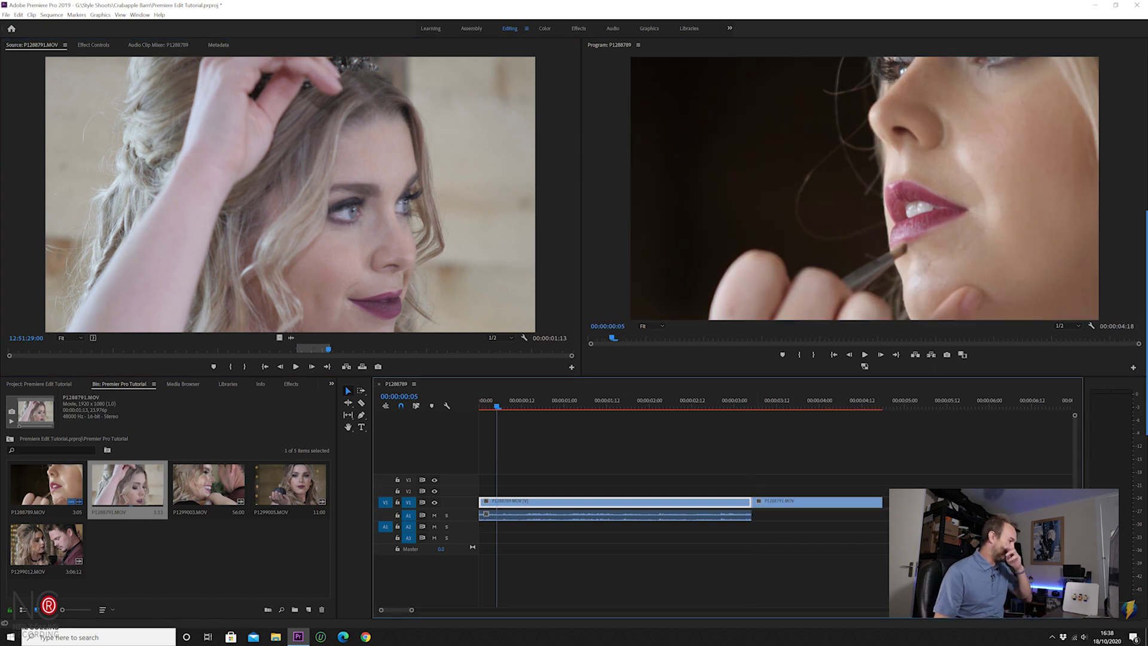
Mark a 00:00:07:23 section of P1299003.MOV ending at 12:53:08:01 and add only its video after the second timeline clip
{"action": "double_click", "coordinate": [206, 482]}
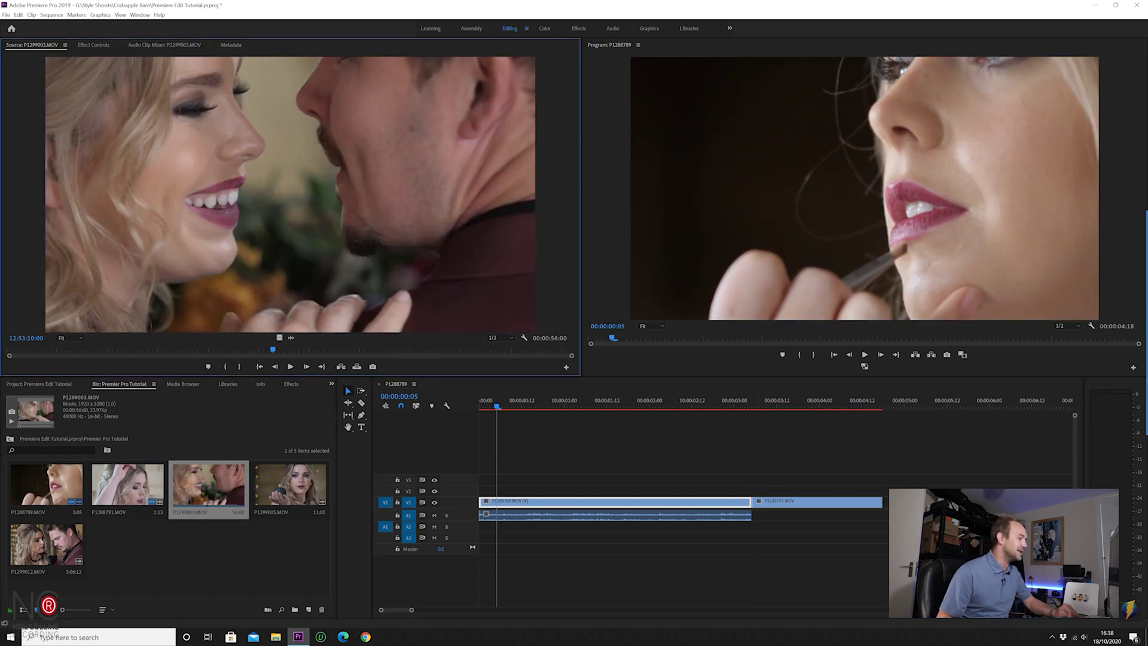
{"action": "left_click_drag", "start_coordinate": [273, 349], "coordinate": [172, 349]}
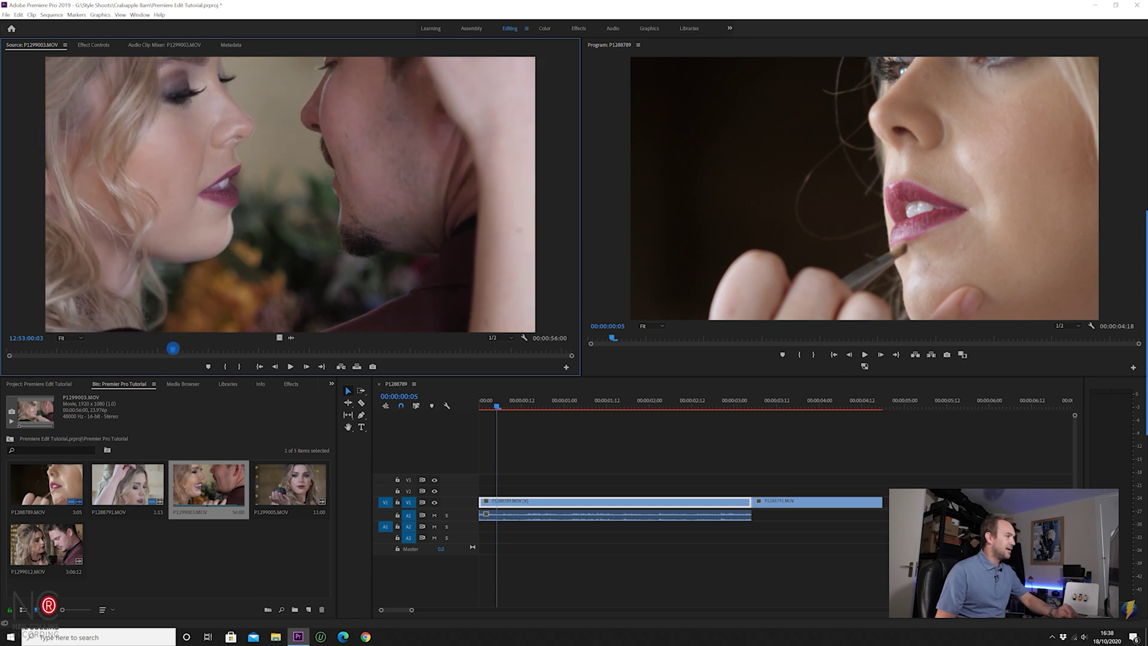
{"action": "key", "text": "i"}
{"action": "left_click_drag", "start_coordinate": [172, 349], "coordinate": [253, 349]}
{"action": "key", "text": "o"}
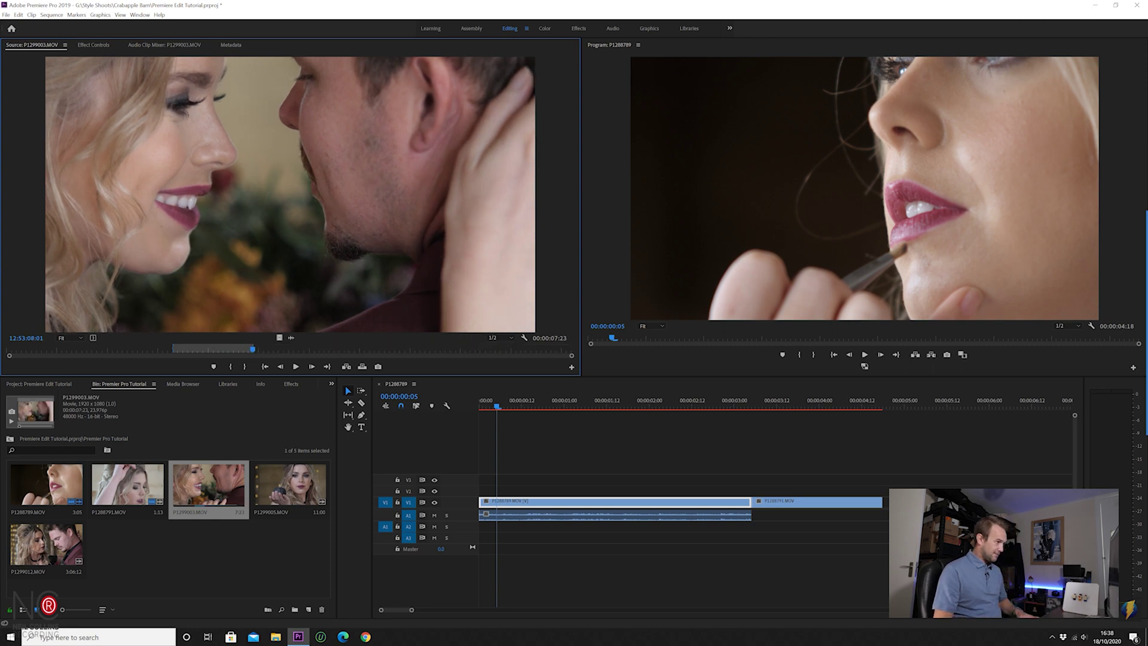
{"action": "left_click_drag", "start_coordinate": [280, 338], "coordinate": [953, 502]}
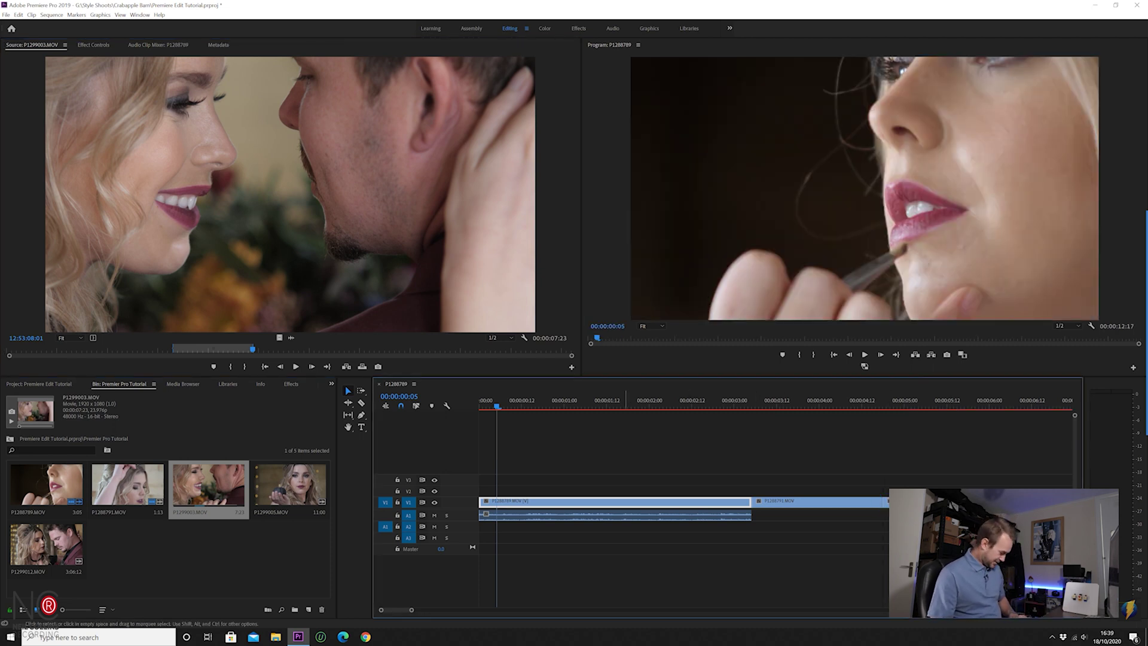
Mark a 00:00:01:14 section of P1299005.MOV from 12:54:09:17 to 12:54:11:06 and add only its video after the P1299003.MOV clip
{"action": "key", "text": "minus"}
{"action": "key", "text": "minus"}
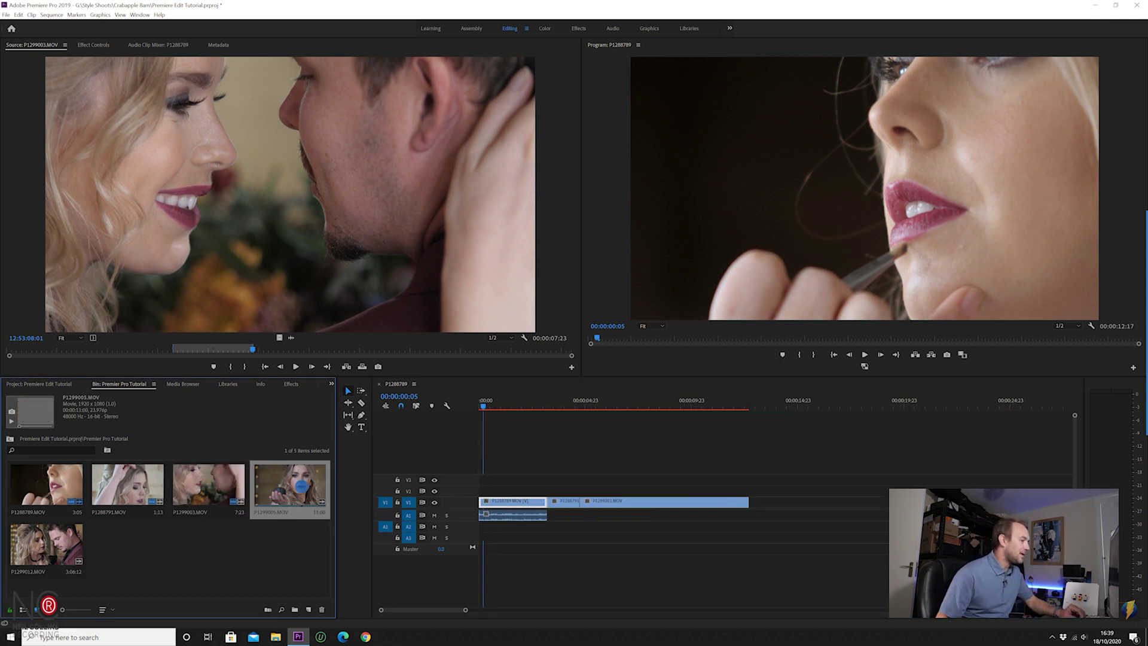
{"action": "double_click", "coordinate": [290, 487]}
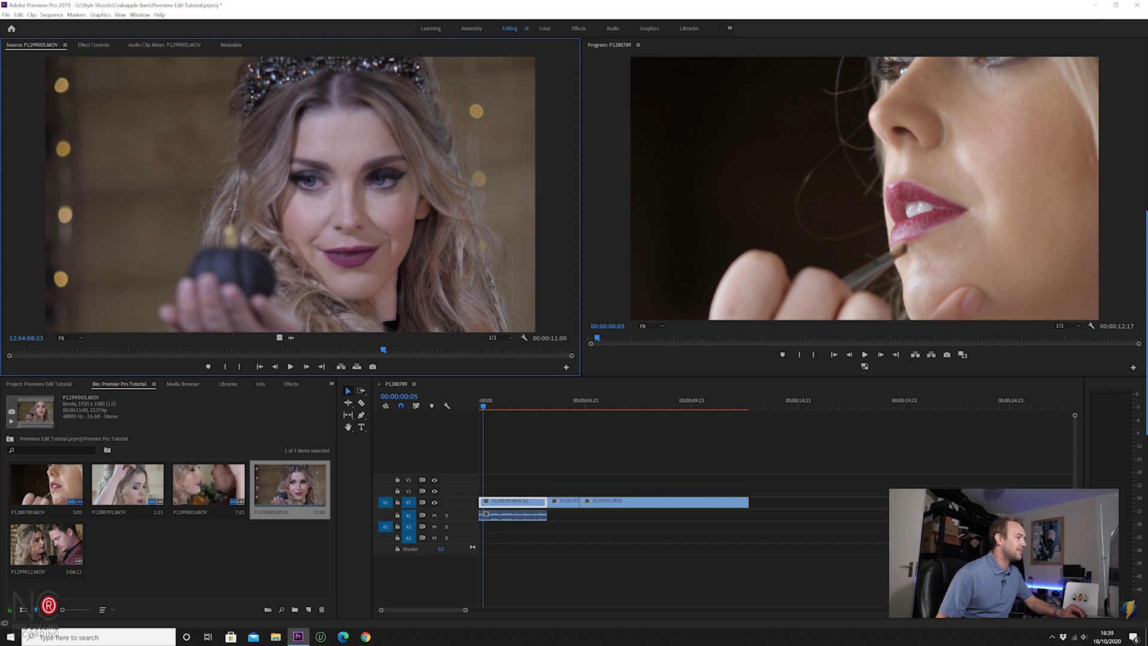
{"action": "left_click_drag", "start_coordinate": [385, 349], "coordinate": [423, 360]}
{"action": "key", "text": "i"}
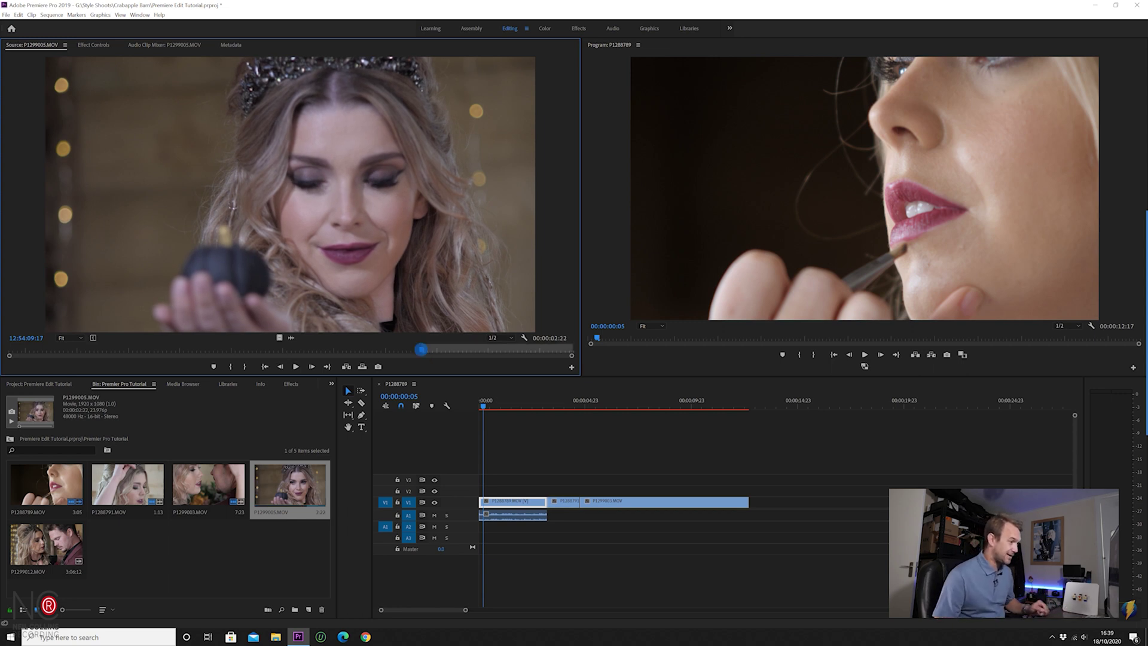
{"action": "left_click_drag", "start_coordinate": [421, 349], "coordinate": [501, 351]}
{"action": "key", "text": "o"}
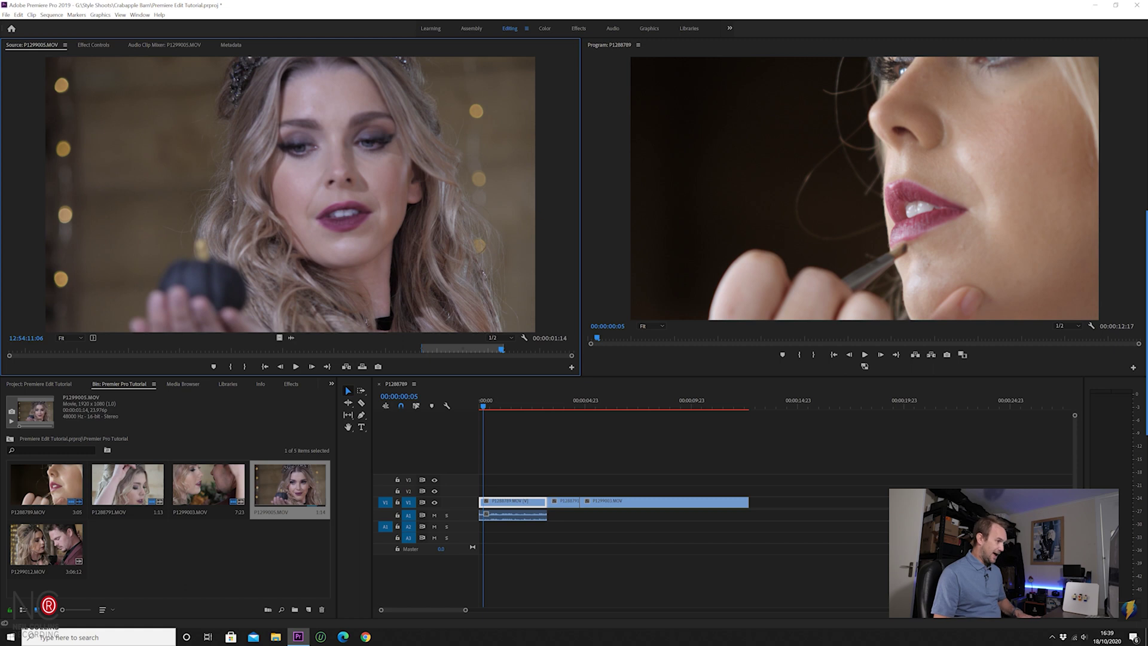
{"action": "left_click_drag", "start_coordinate": [279, 337], "coordinate": [752, 502]}
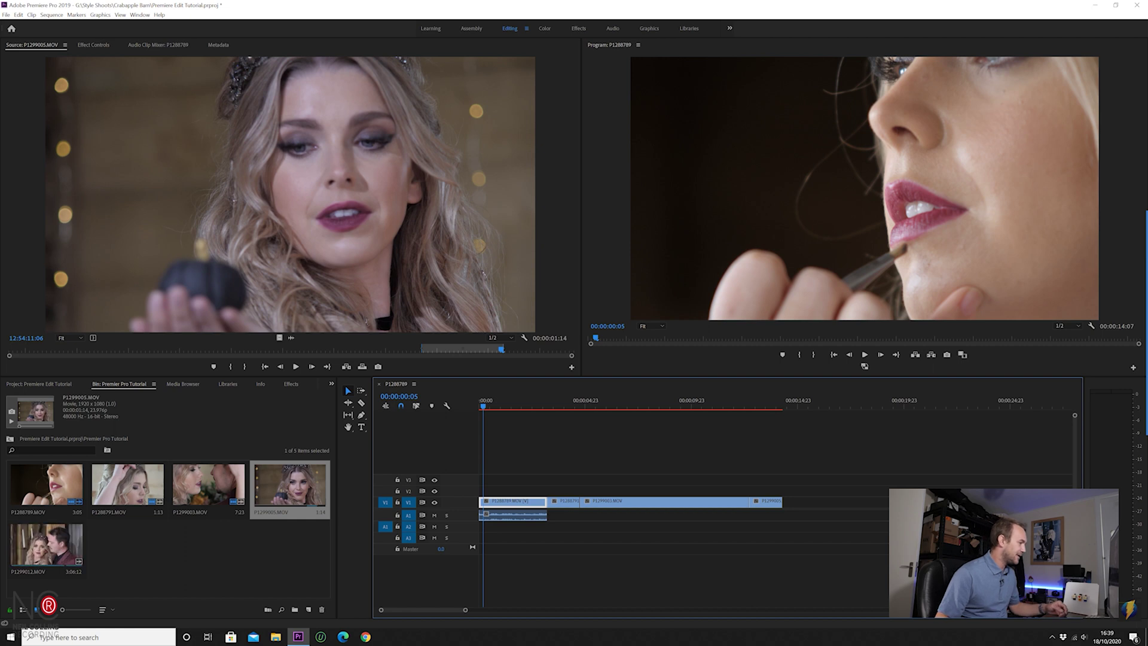
Load P1299012.MOV in the Source Monitor, preview the shot of the couple, and set its In point at 13:04:09:10
{"action": "double_click", "coordinate": [47, 543]}
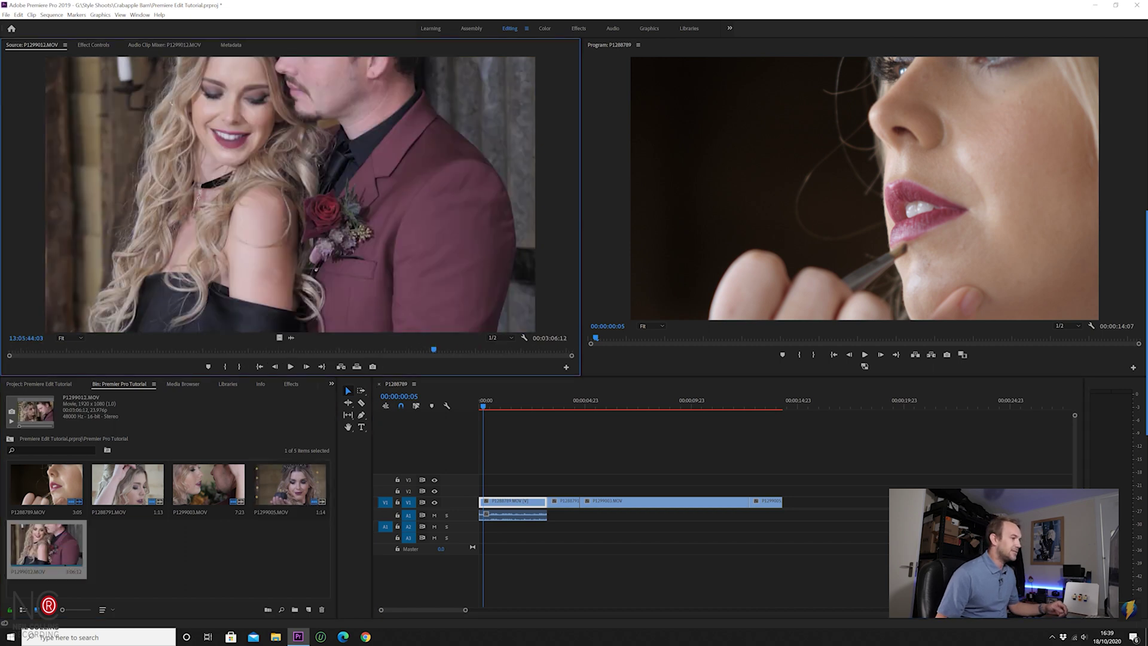
{"action": "left_click_drag", "start_coordinate": [432, 350], "coordinate": [139, 360]}
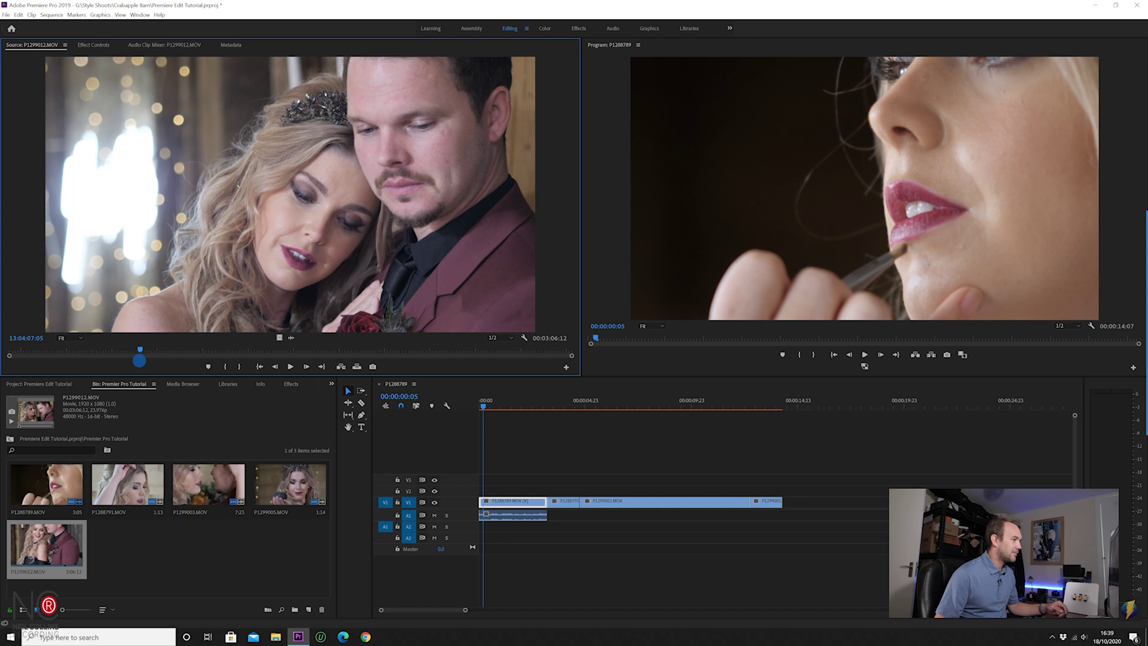
{"action": "key", "text": "i"}
{"action": "key", "text": "space"}
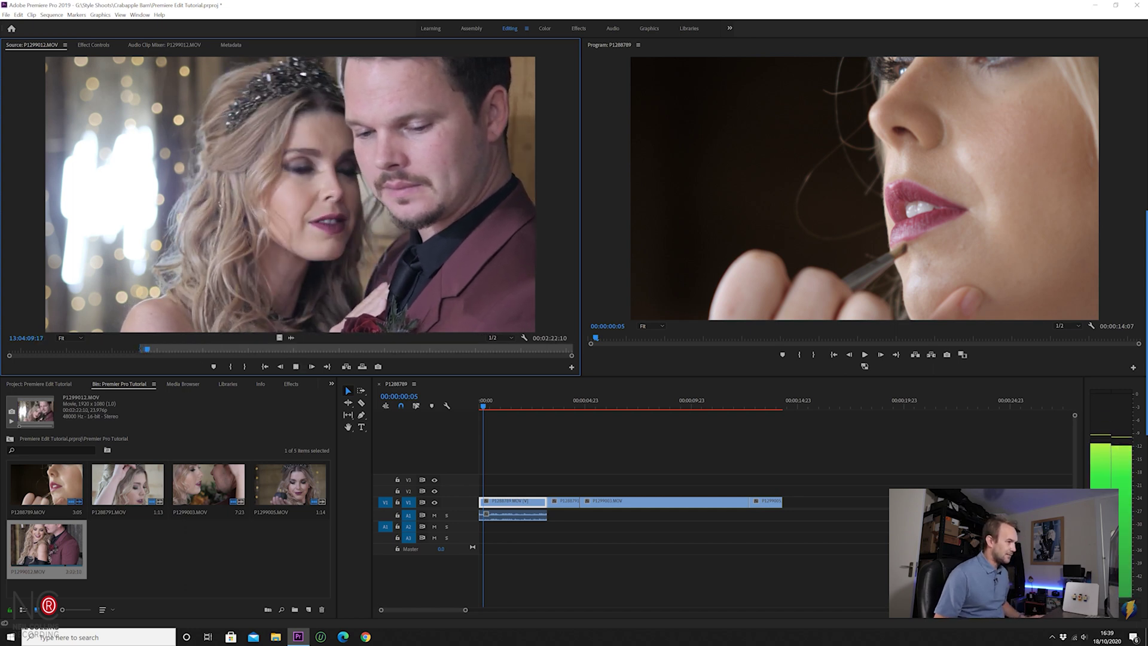
{"action": "key", "text": "space"}
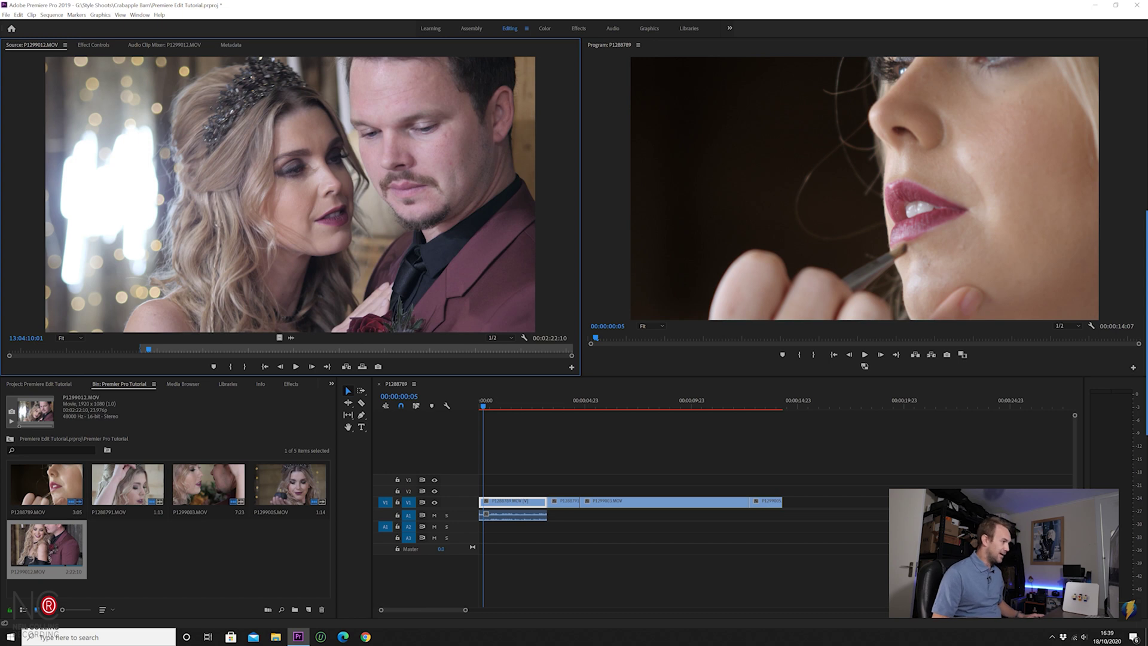
{"action": "key", "text": "shift+i"}
{"action": "key", "text": "space"}
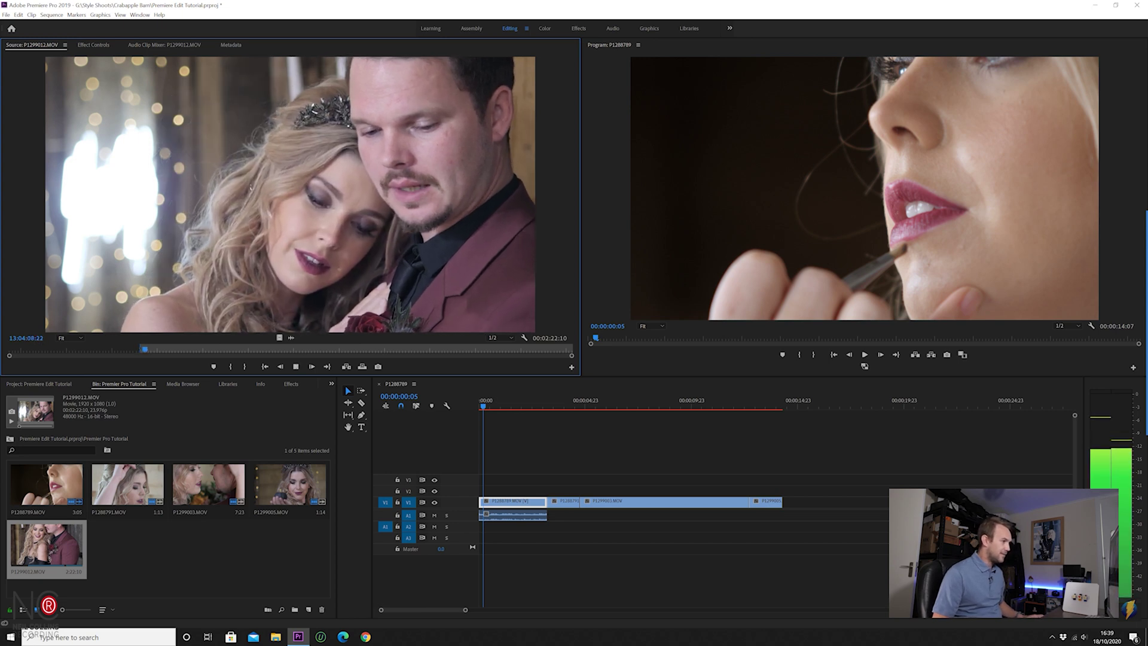
{"action": "key", "text": "space"}
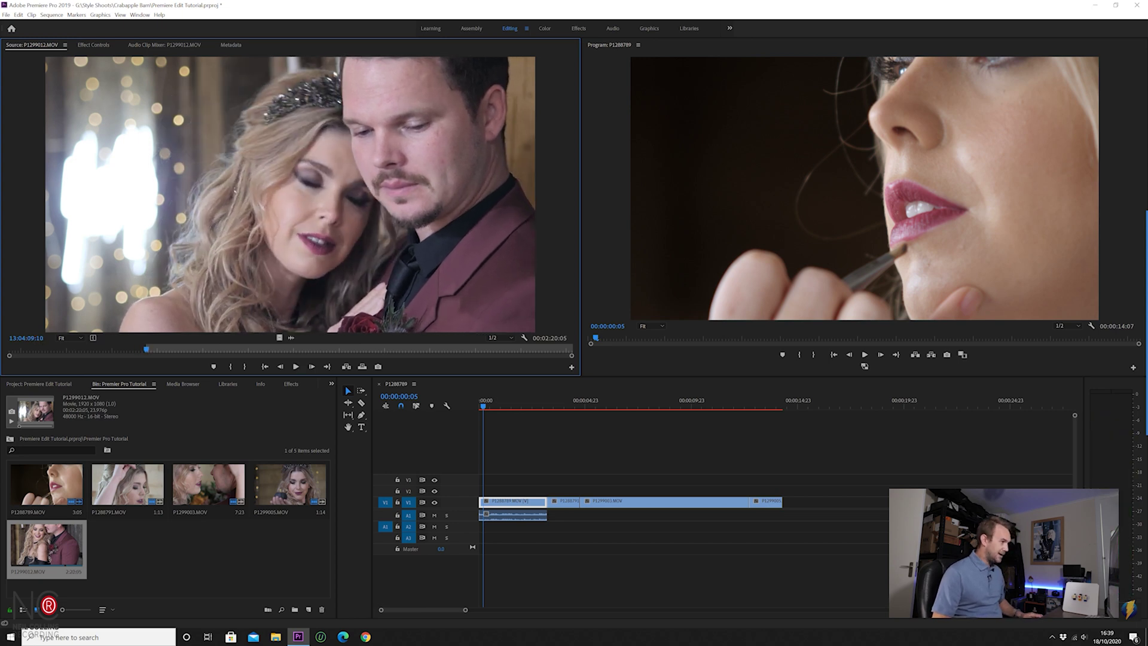
Set the Out point of P1299012.MOV at 13:04:12:19 and add only its video at the end of the timeline
{"action": "key", "text": "space"}
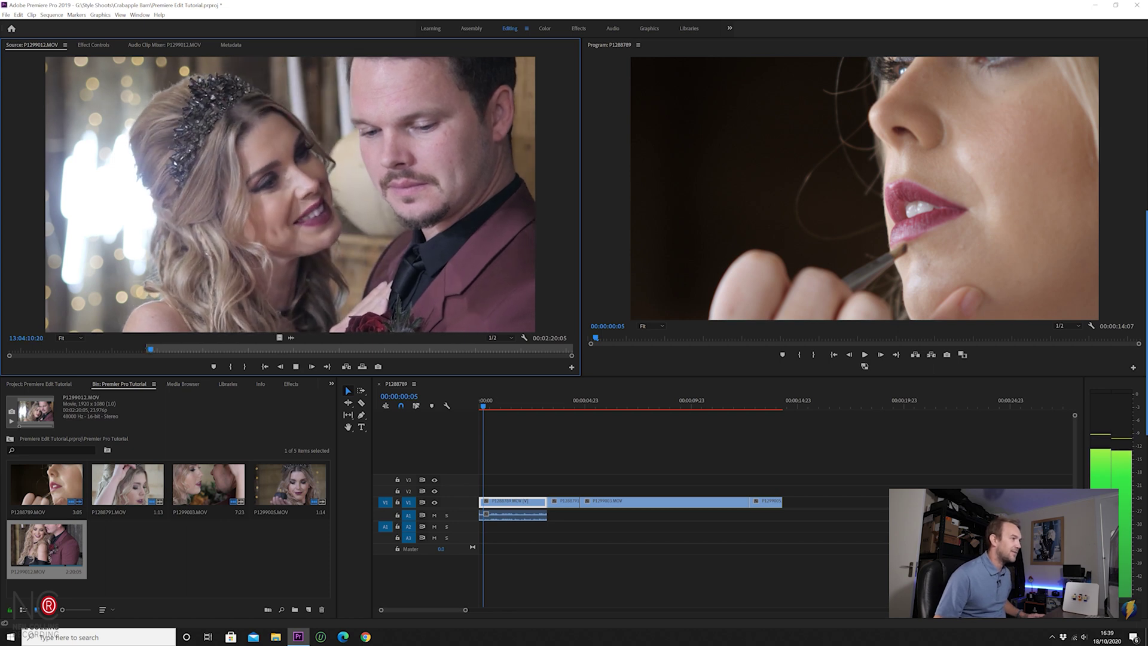
{"action": "key", "text": "space"}
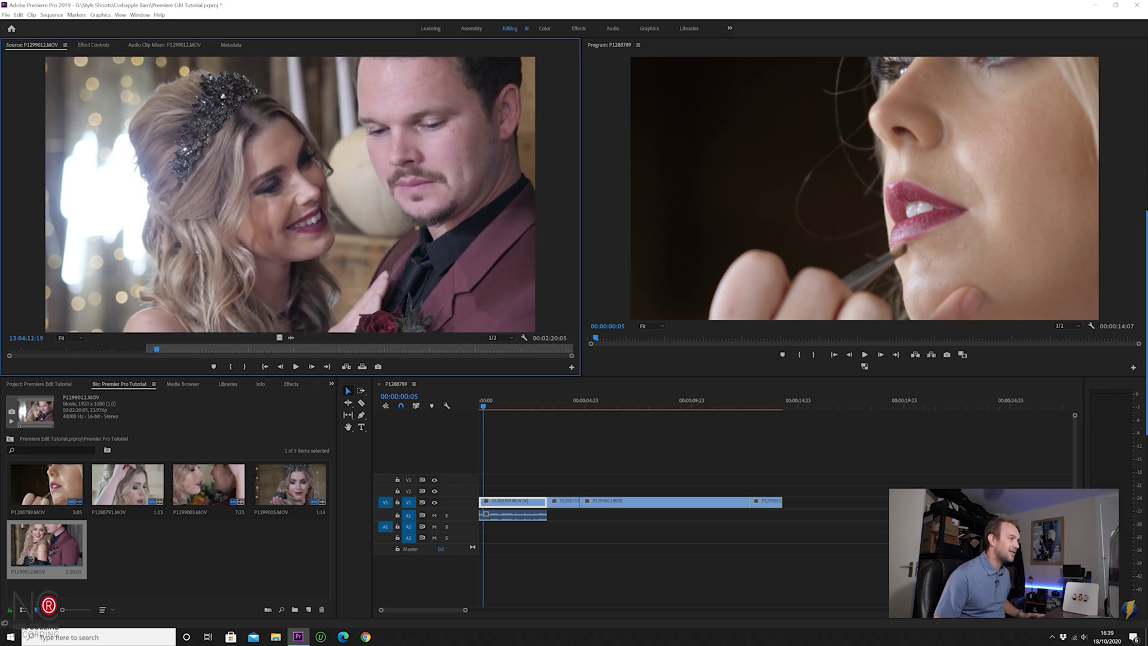
{"action": "key", "text": "o"}
{"action": "left_click_drag", "start_coordinate": [279, 337], "coordinate": [788, 505]}
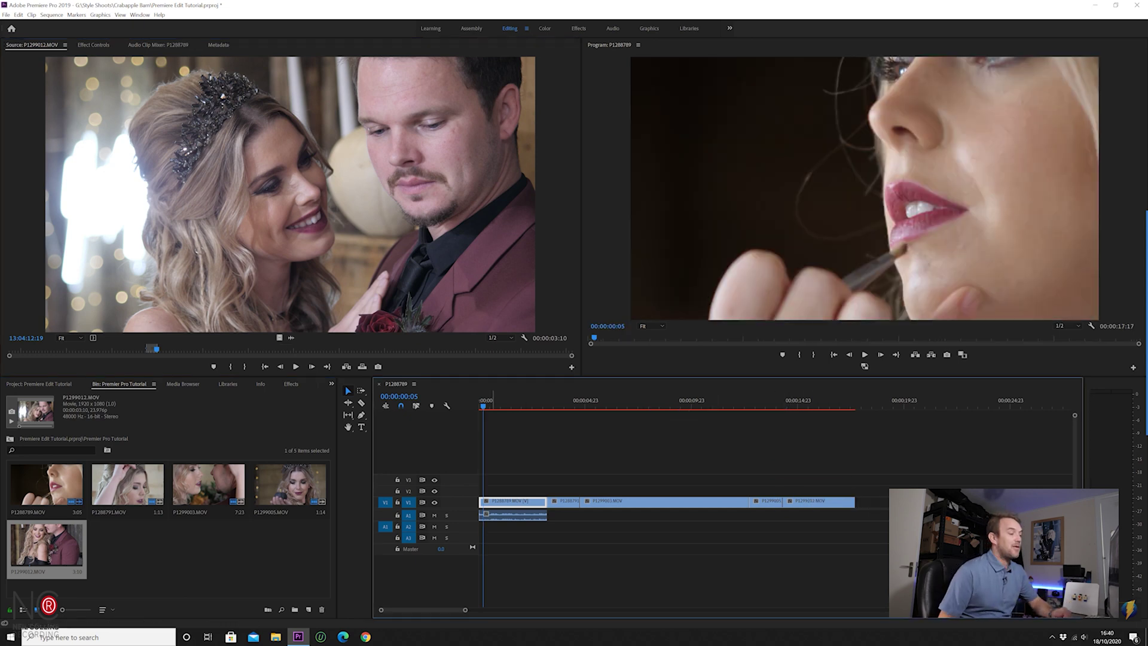
Move the timeline playhead to 00:00:11:13 and split the P1299003.MOV clip there with the Razor tool
{"action": "left_click_drag", "start_coordinate": [484, 409], "coordinate": [725, 440]}
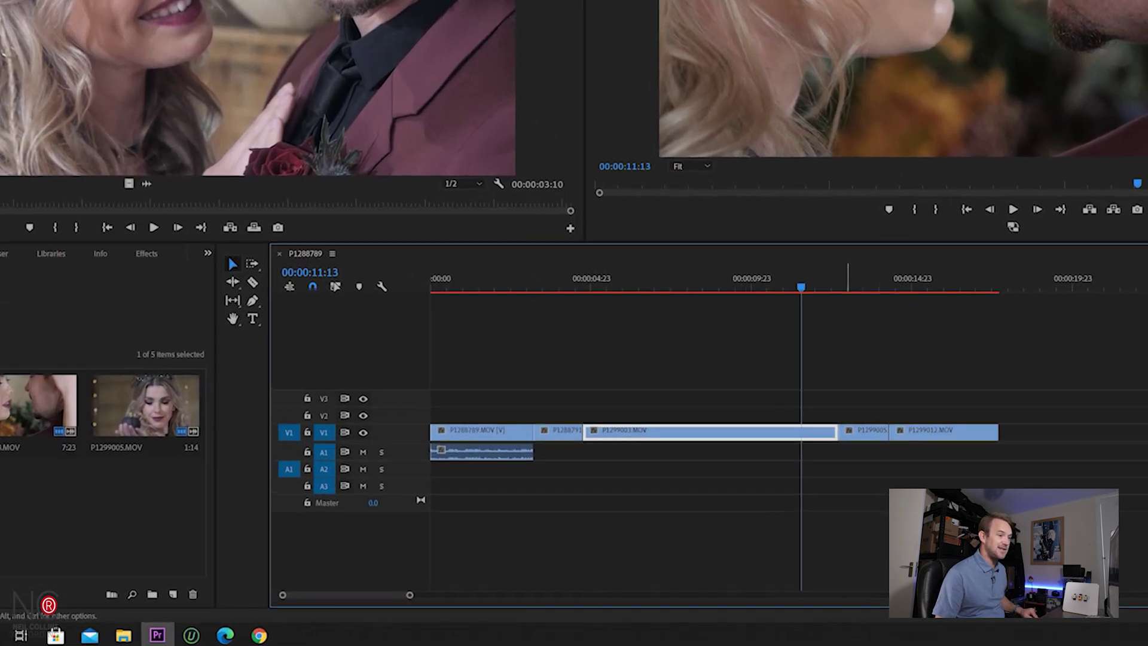
{"action": "key", "text": "c"}
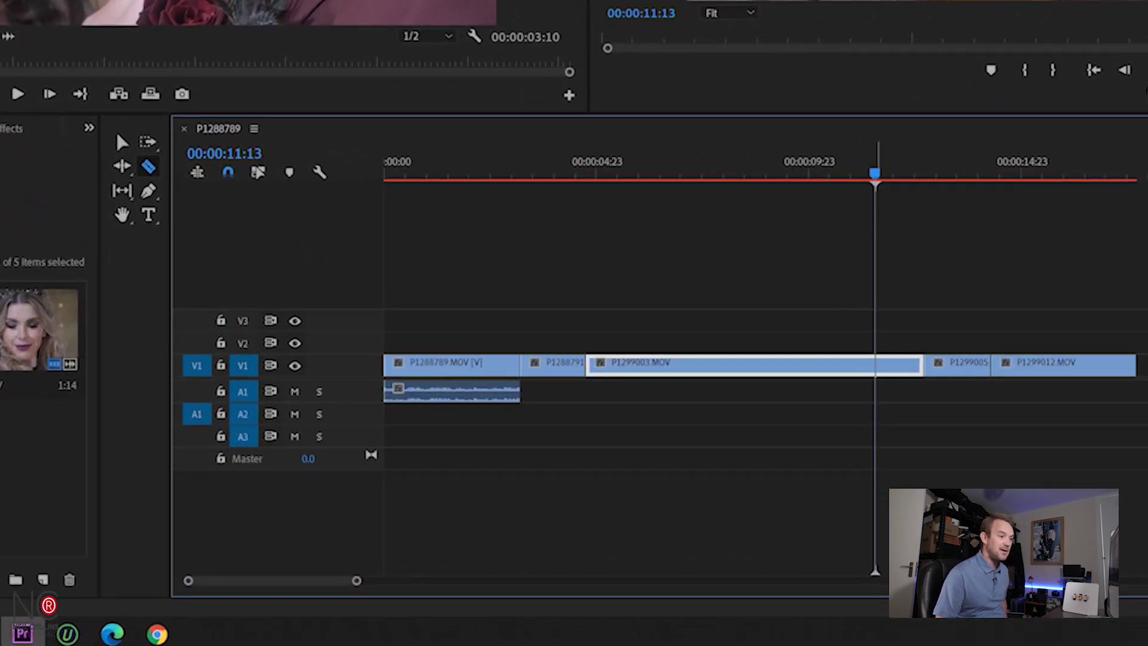
{"action": "left_click", "coordinate": [874, 365]}
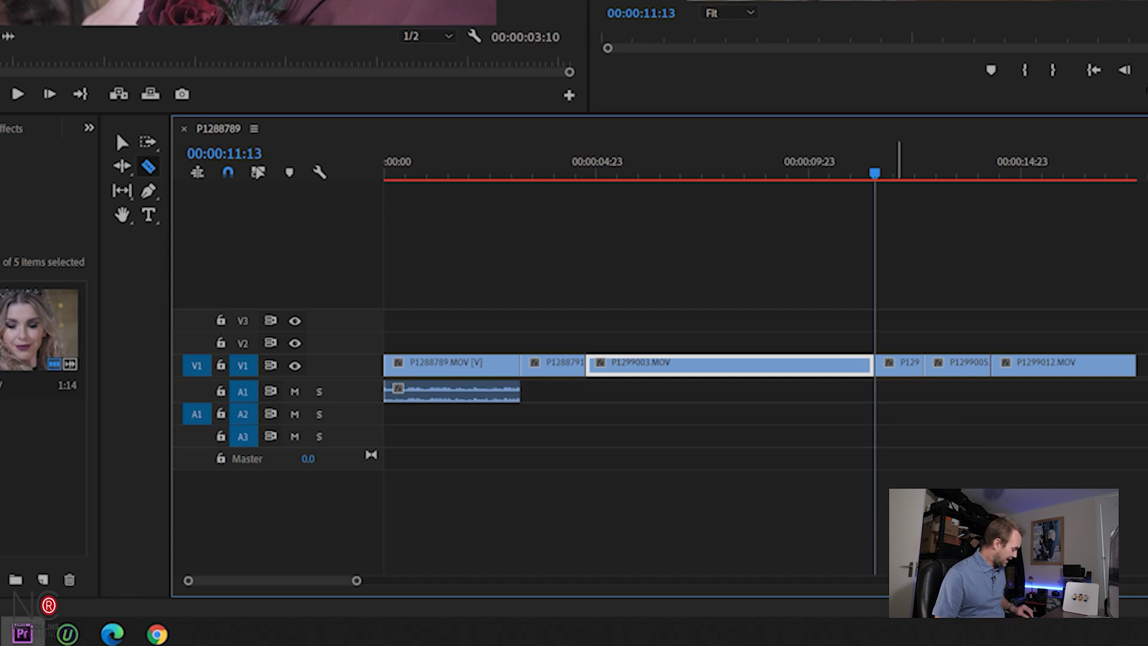
Delete the short trailing piece of the split P1299003.MOV clip and close the gap it leaves before P1299005.MOV
{"action": "key", "text": "v"}
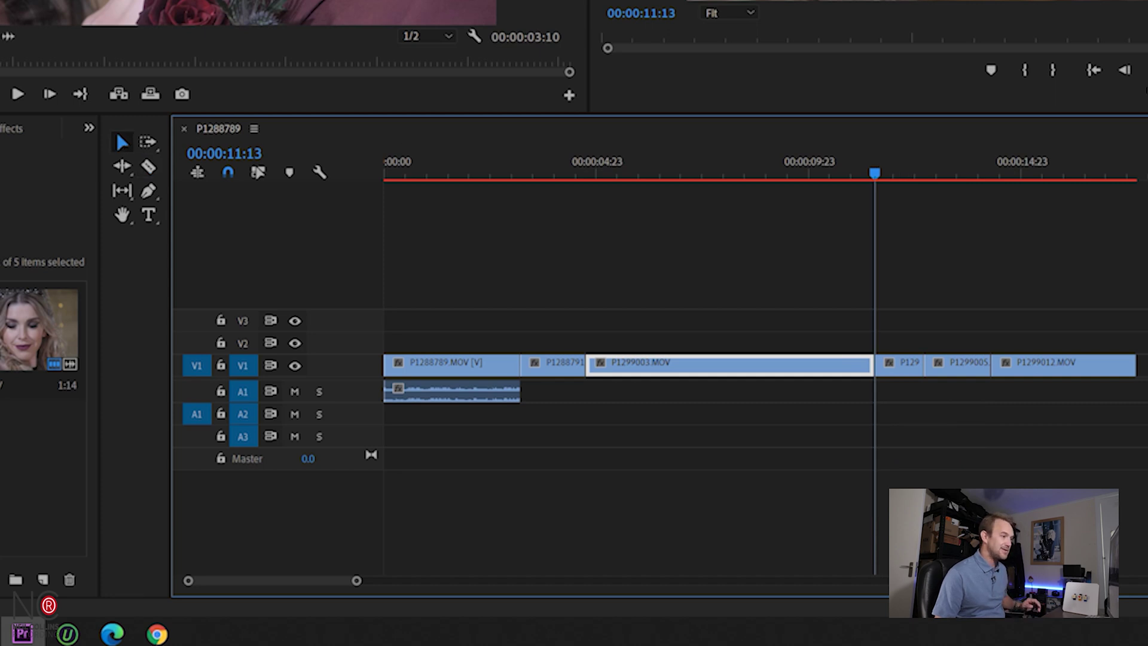
{"action": "left_click", "coordinate": [898, 364]}
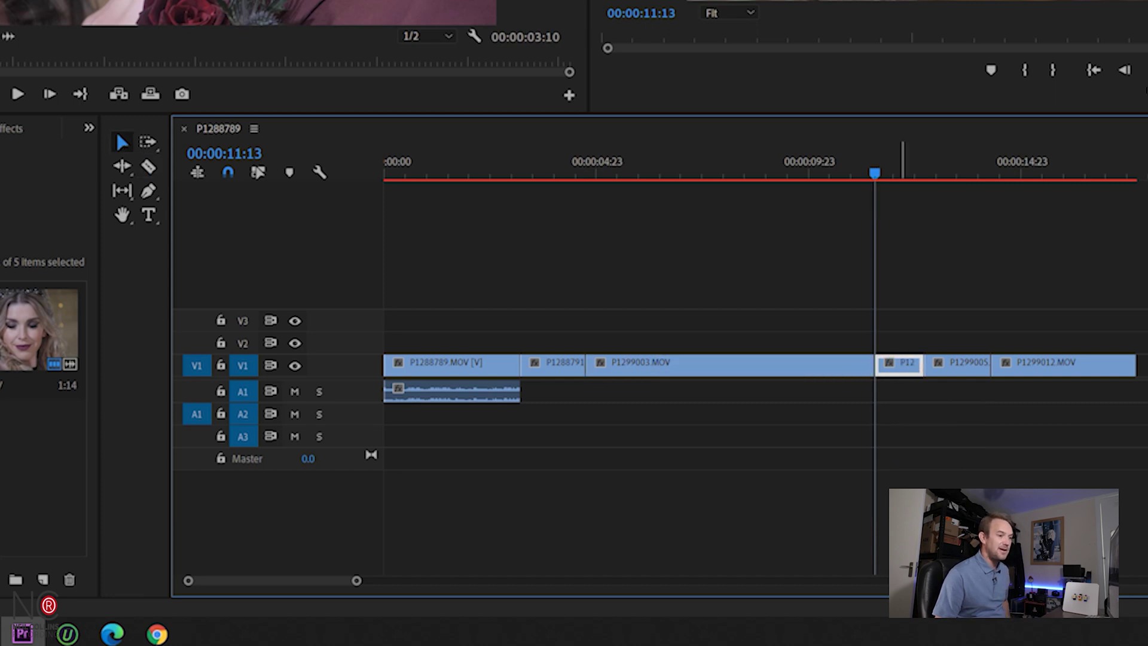
{"action": "key", "text": "Delete"}
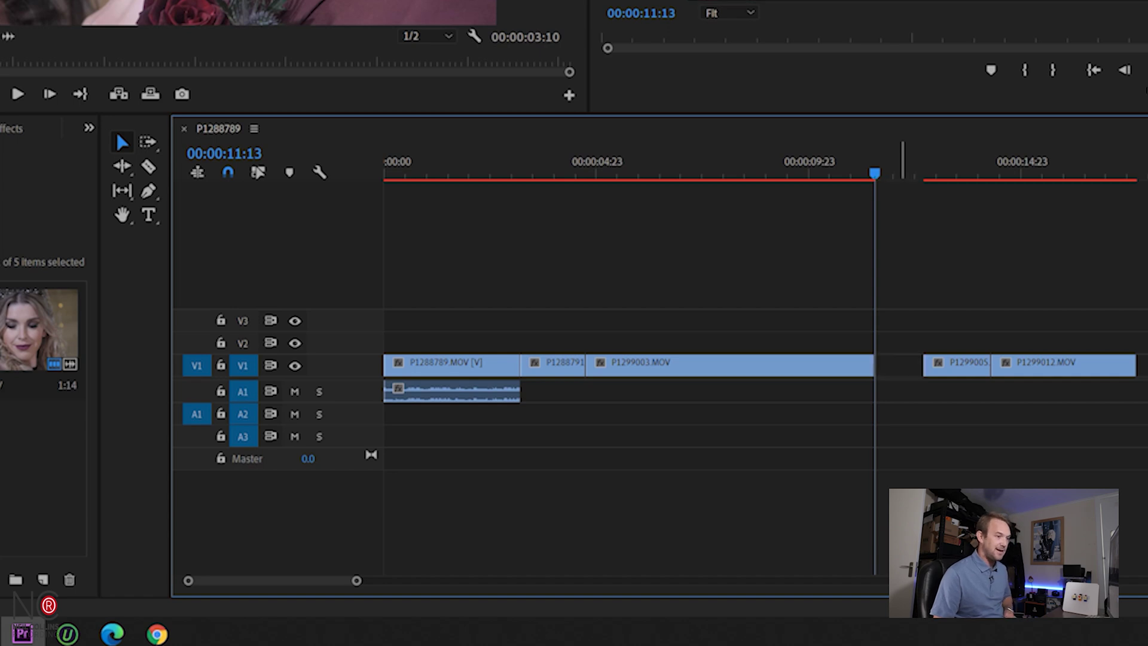
{"action": "left_click", "coordinate": [899, 363]}
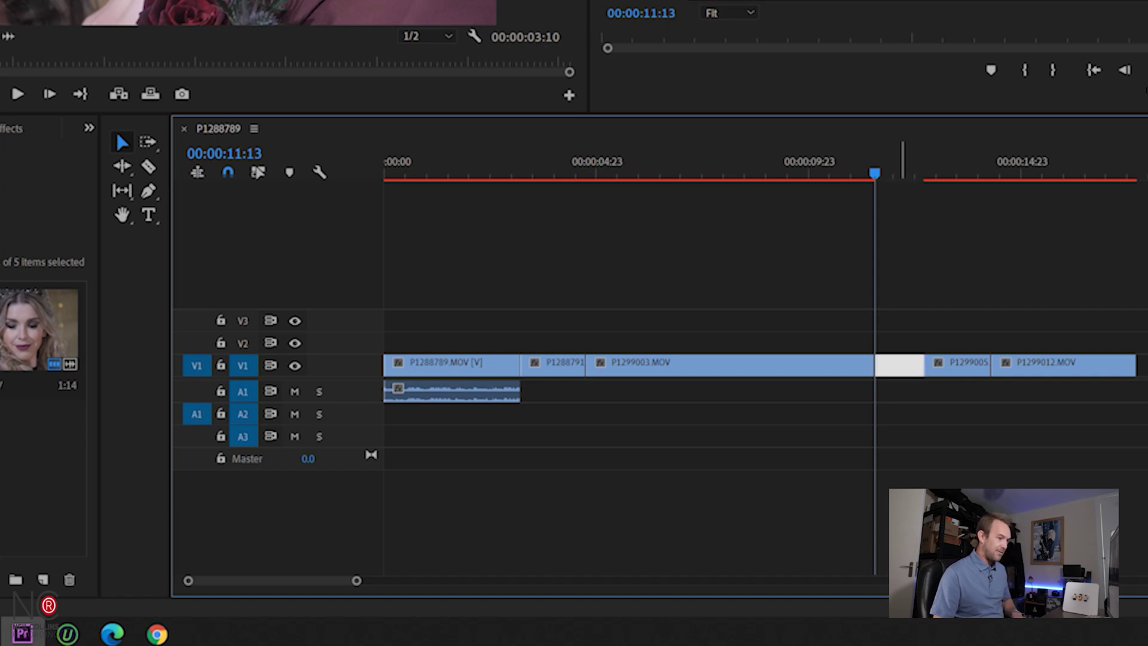
{"action": "key", "text": "Delete"}
Play the timeline from 00:00:10:10 to check the cut between P1299003.MOV and P1299005.MOV
{"action": "left_click", "coordinate": [828, 167]}
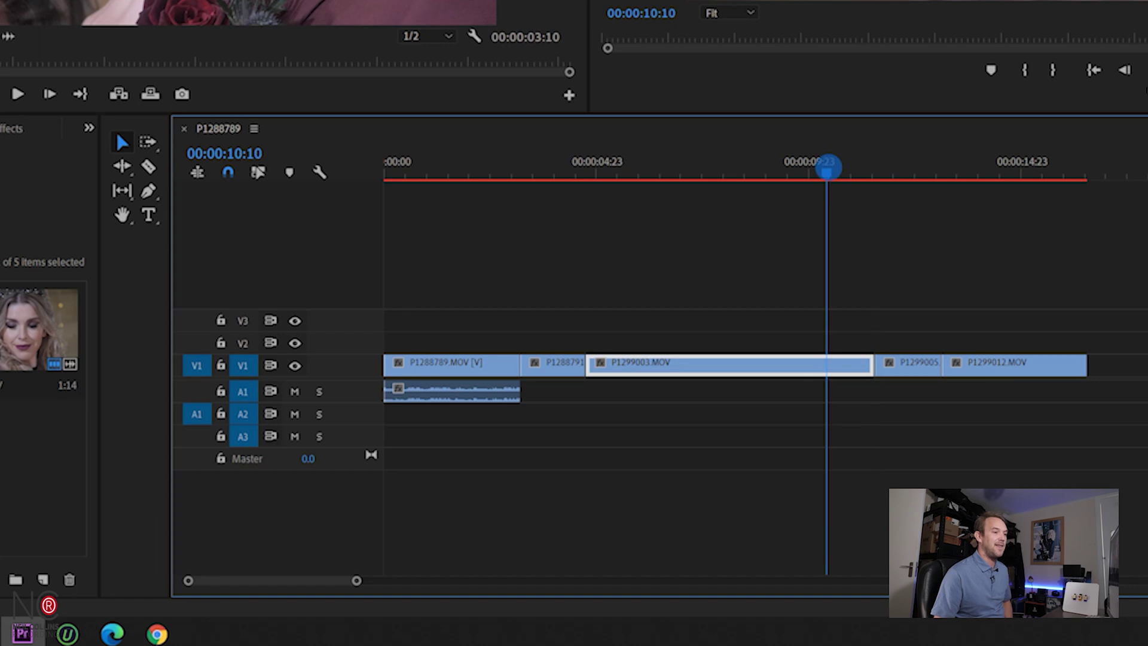
{"action": "key", "text": "space"}
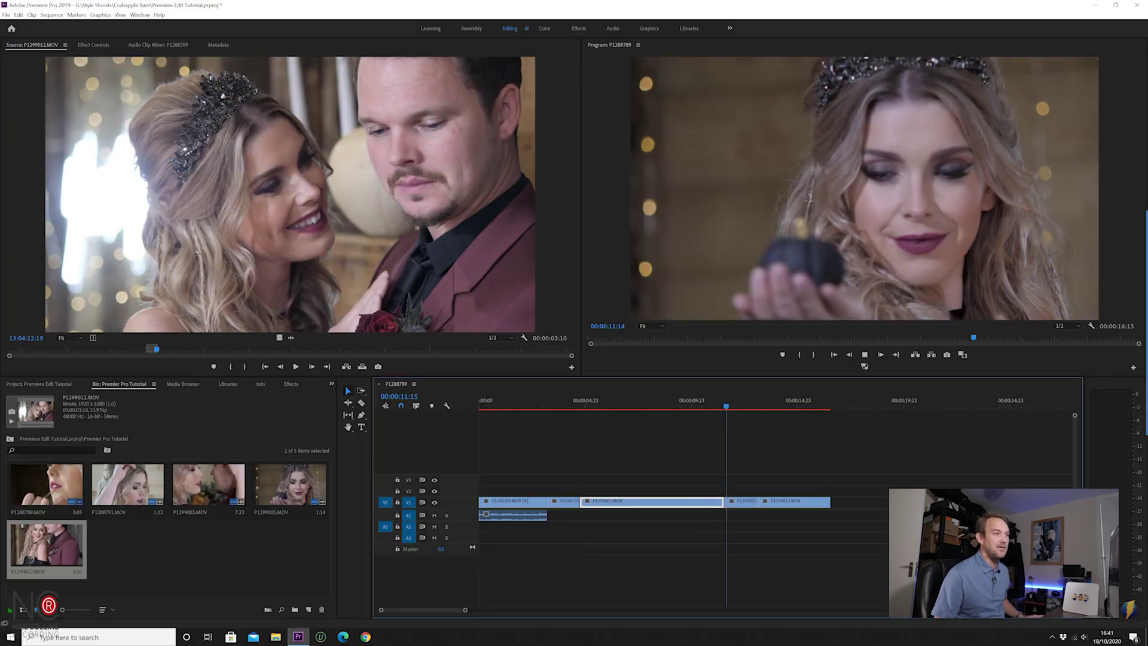
{"action": "key", "text": "space"}
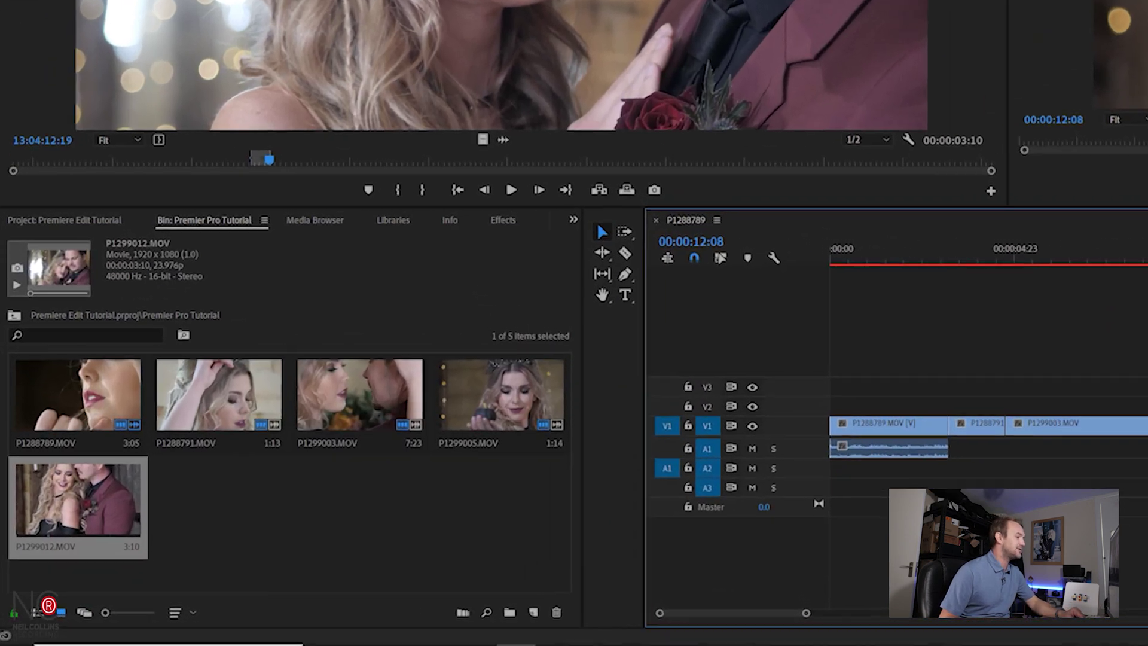
Find Cross Dissolve among the Dissolve video transitions and apply it to the start of the first timeline clip
{"action": "key", "text": "shift+7"}
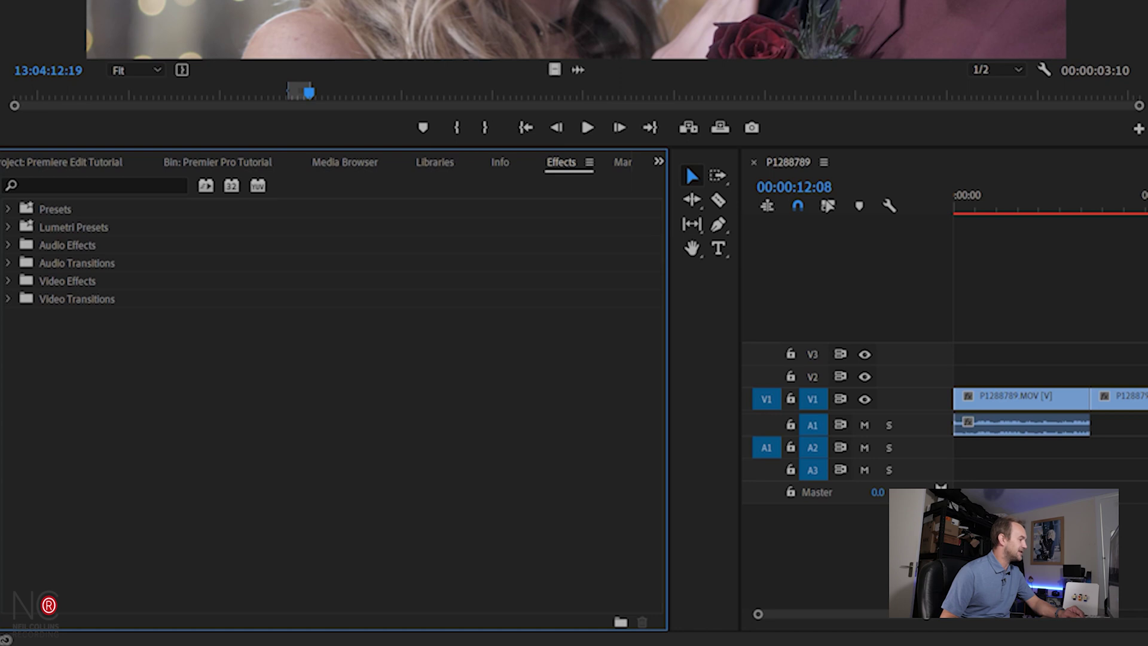
{"action": "double_click", "coordinate": [76, 299]}
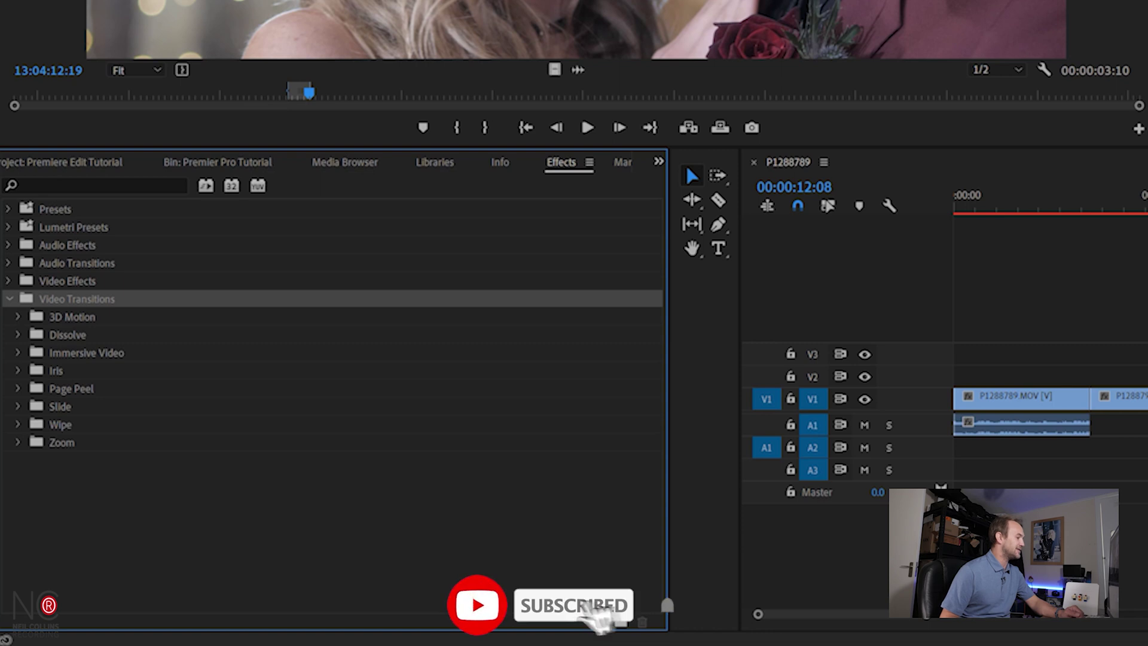
{"action": "double_click", "coordinate": [67, 335]}
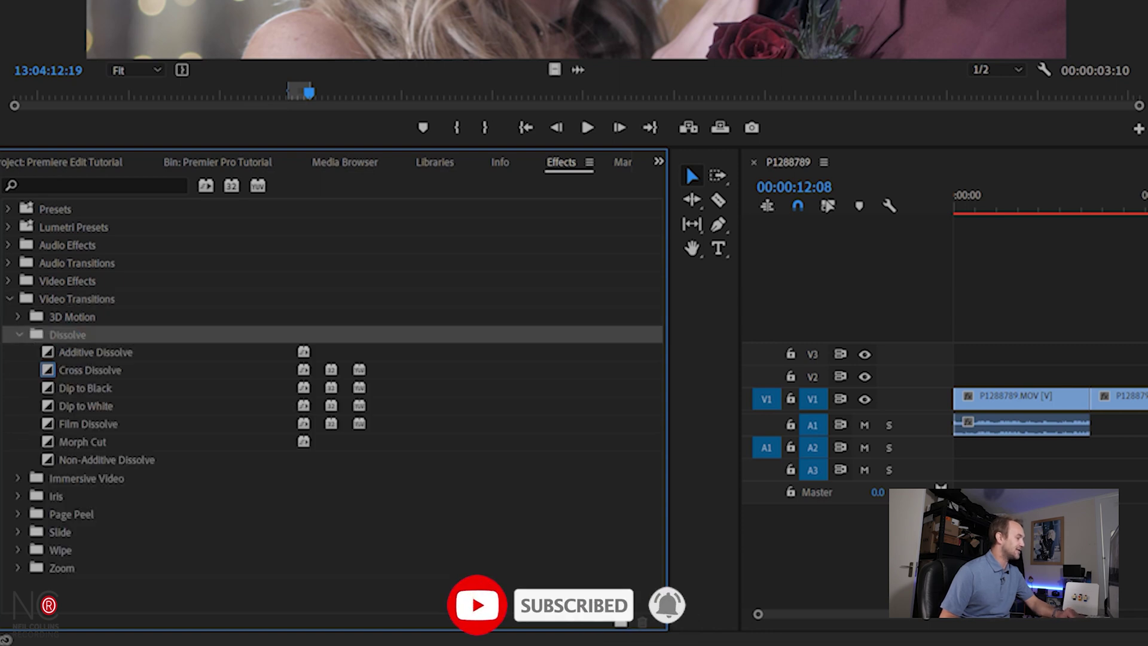
{"action": "left_click", "coordinate": [90, 370]}
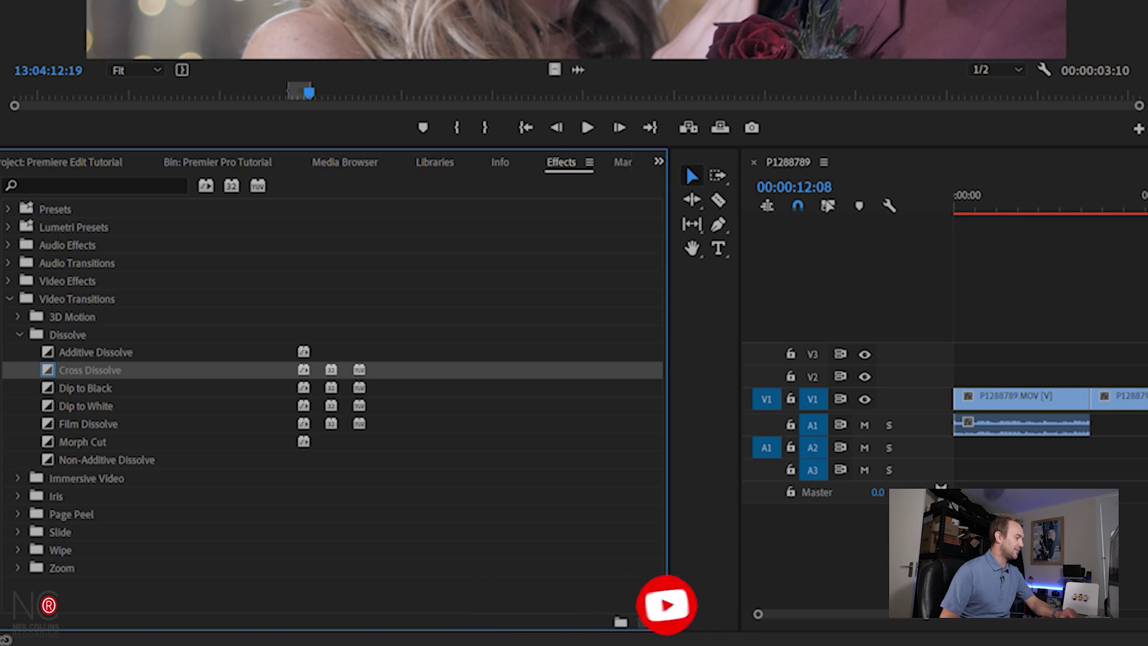
{"action": "left_click_drag", "start_coordinate": [63, 358], "coordinate": [964, 396]}
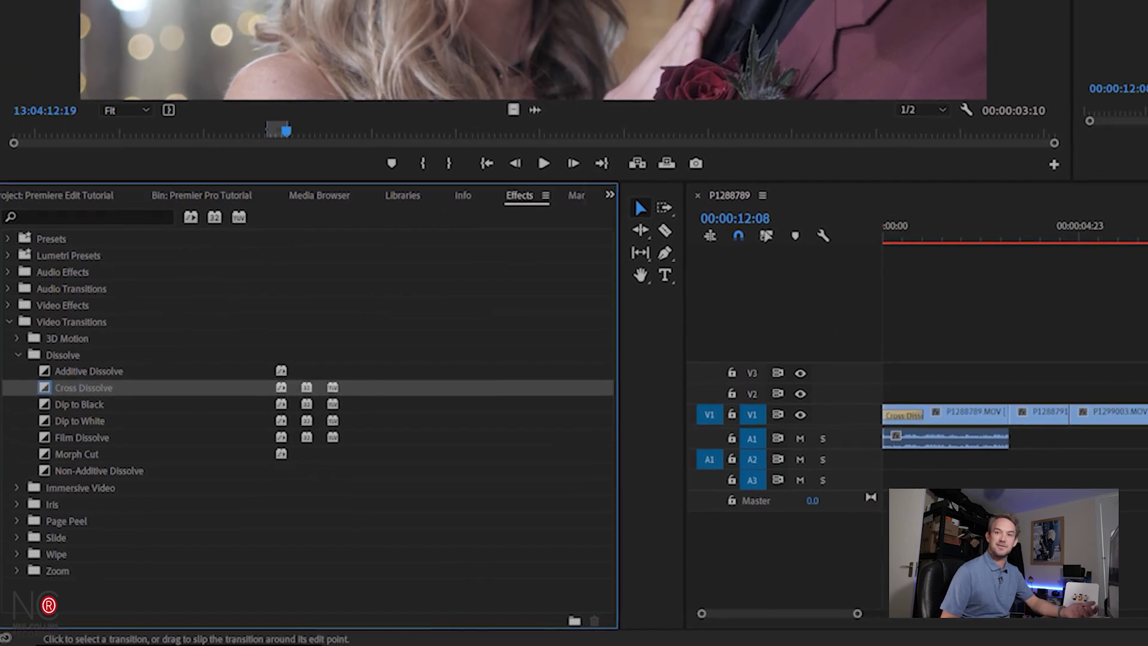
Apply Cross Dissolve to each of the four cuts between the timeline clips and to the end of the last clip
{"action": "left_click_drag", "start_coordinate": [73, 416], "coordinate": [877, 438]}
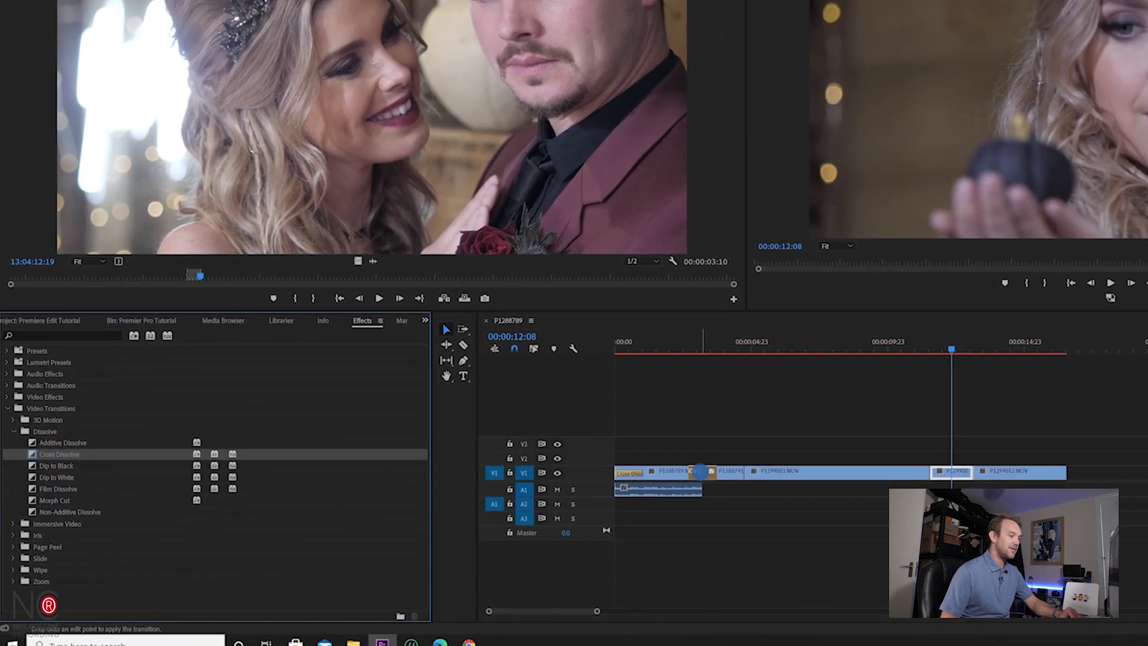
{"action": "left_click_drag", "start_coordinate": [699, 471], "coordinate": [575, 502]}
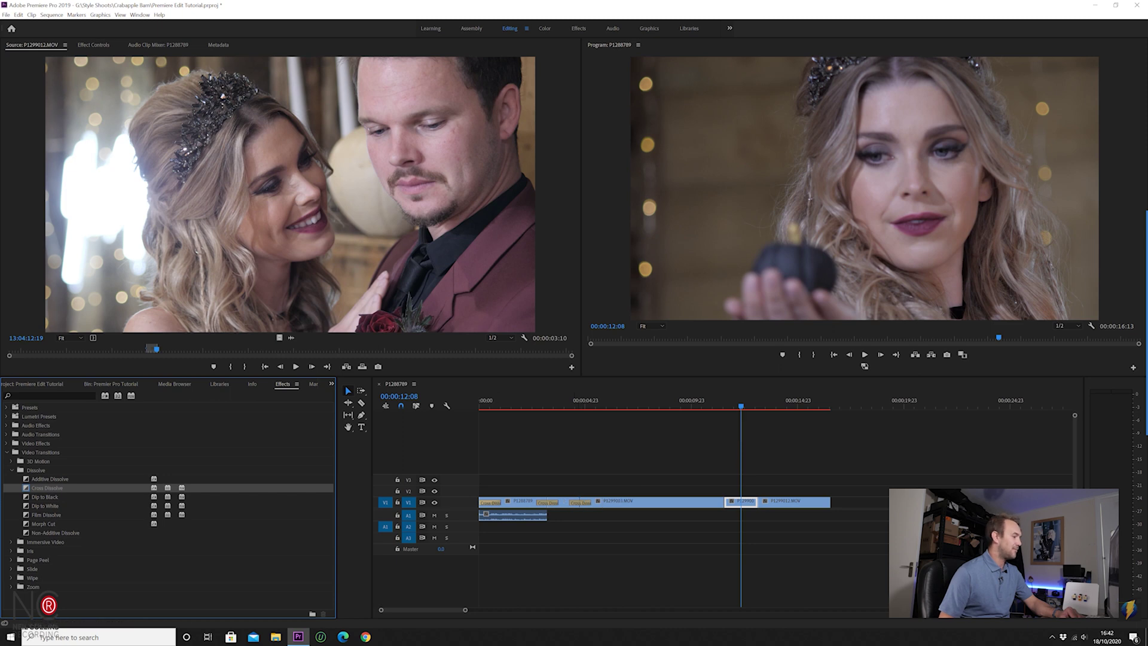
{"action": "left_click_drag", "start_coordinate": [64, 483], "coordinate": [726, 502]}
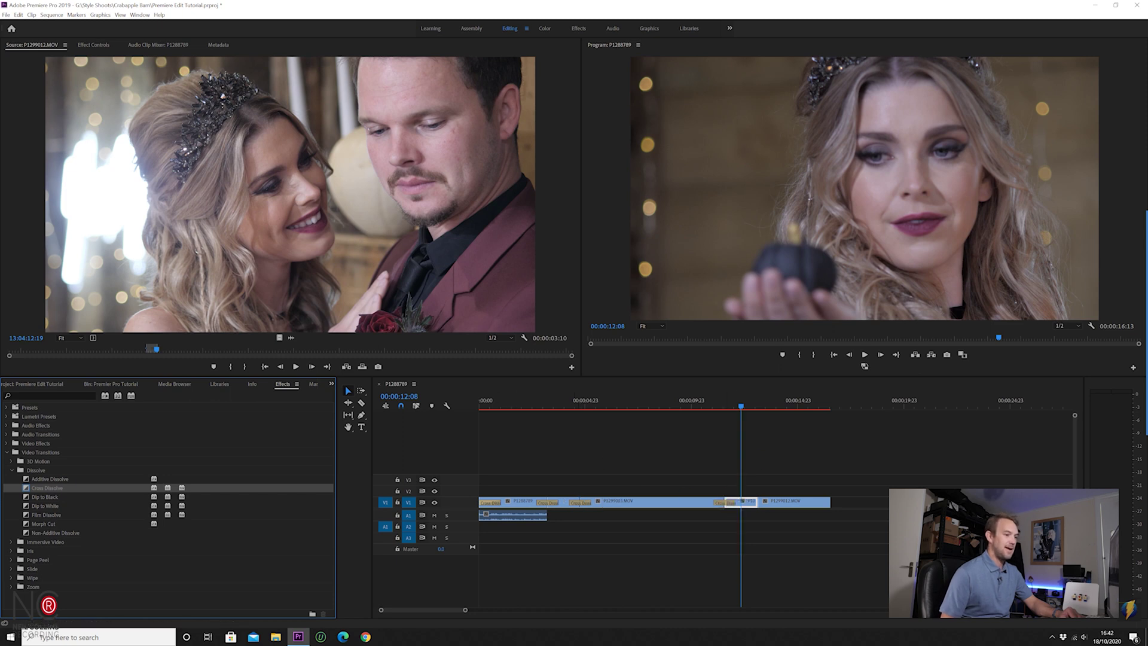
{"action": "left_click_drag", "start_coordinate": [84, 484], "coordinate": [757, 502]}
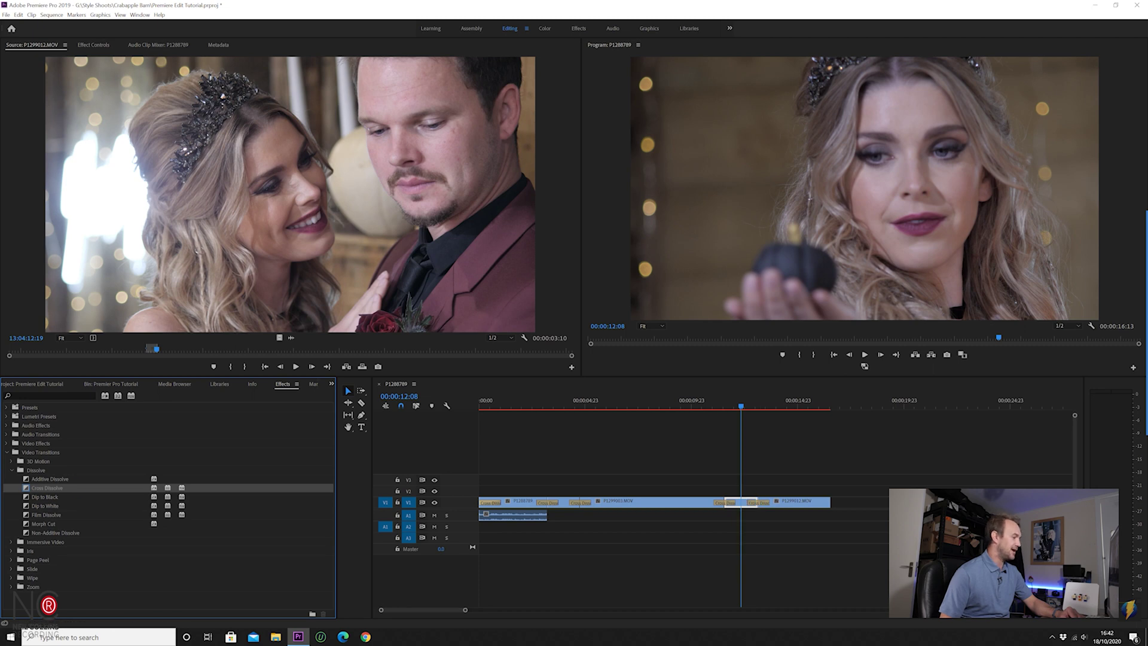
{"action": "left_click_drag", "start_coordinate": [90, 483], "coordinate": [824, 504]}
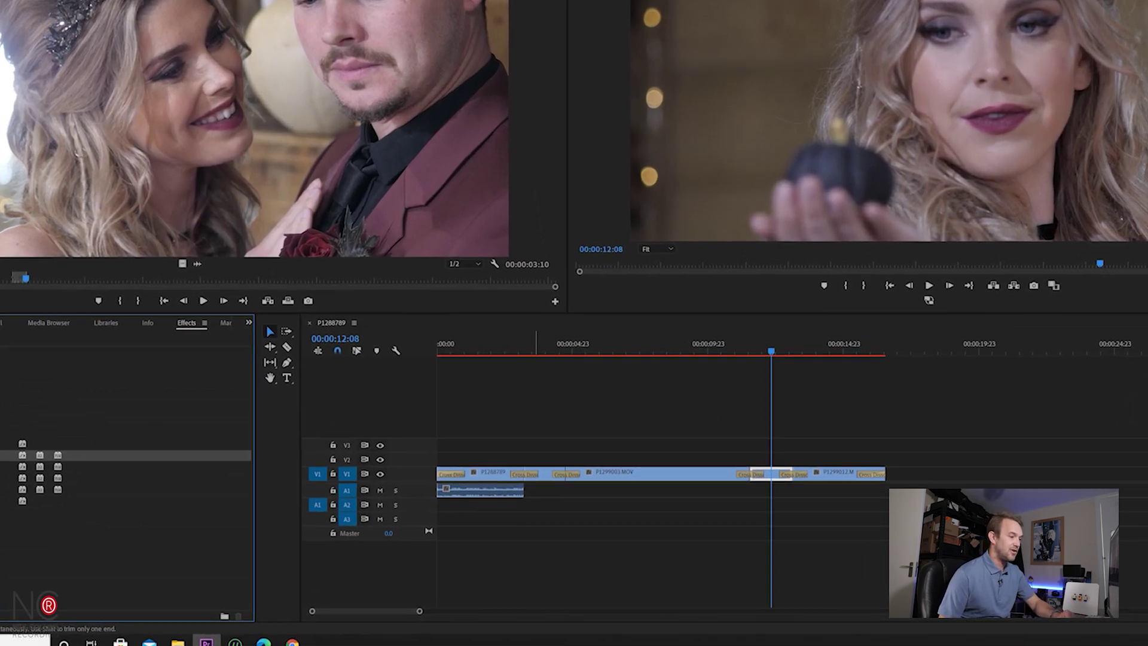
Shorten the Cross Dissolve transitions at the four cuts between the timeline clips
{"action": "left_click_drag", "start_coordinate": [537, 473], "coordinate": [531, 474]}
{"action": "left_click_drag", "start_coordinate": [492, 423], "coordinate": [502, 419]}
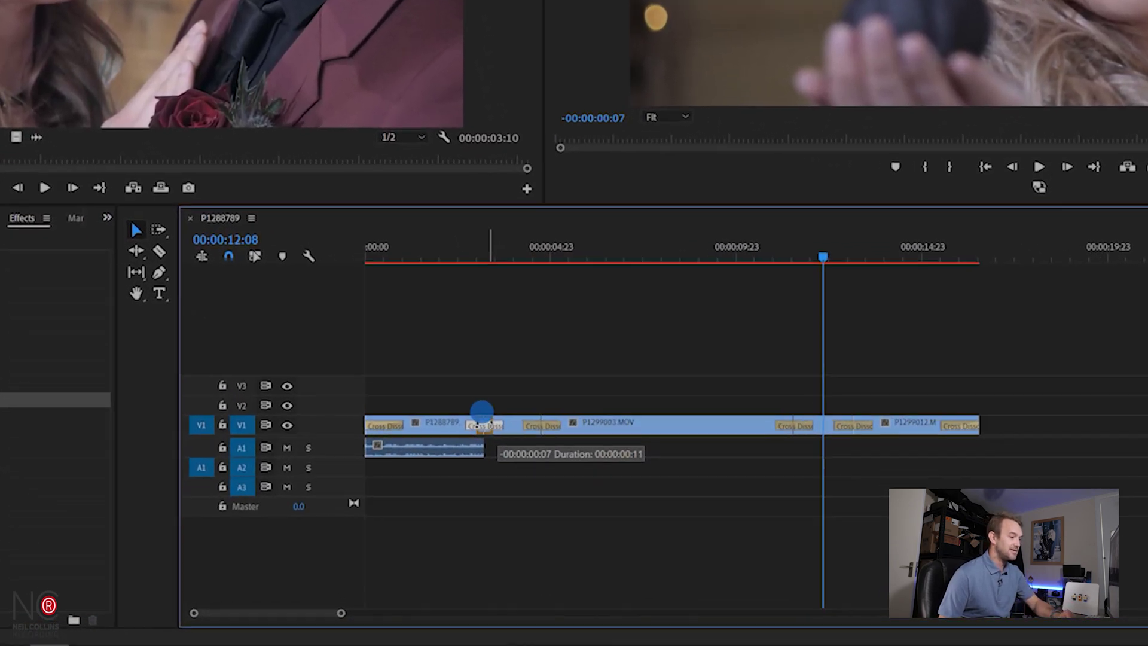
{"action": "left_click_drag", "start_coordinate": [474, 381], "coordinate": [461, 379]}
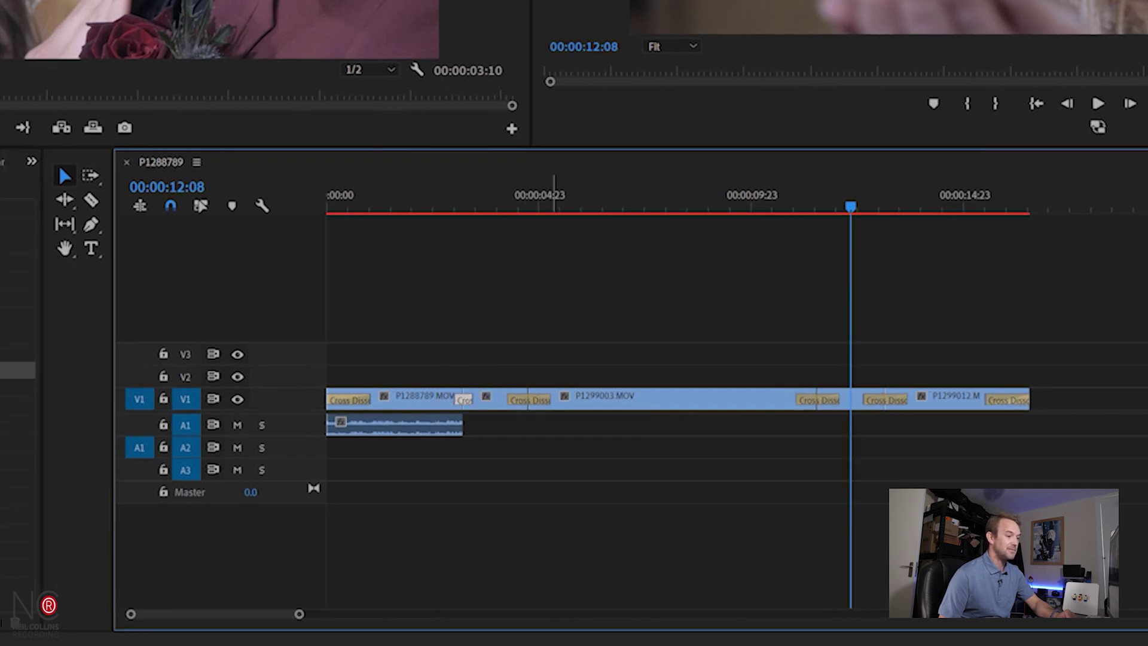
{"action": "left_click_drag", "start_coordinate": [549, 397], "coordinate": [528, 382]}
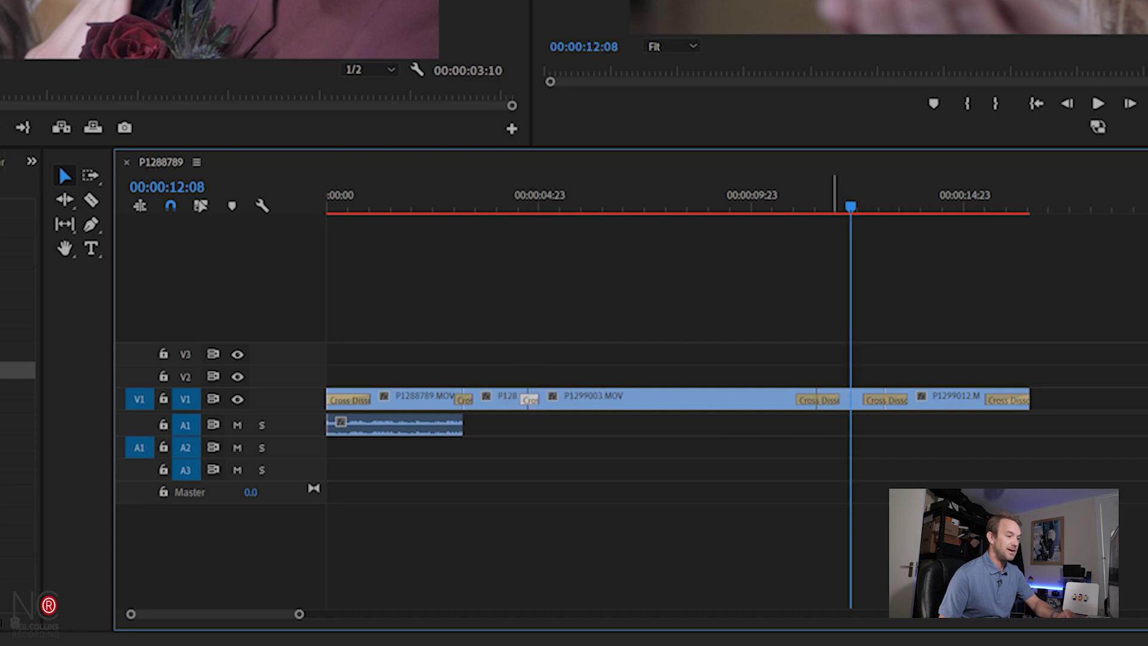
{"action": "left_click_drag", "start_coordinate": [798, 397], "coordinate": [813, 392]}
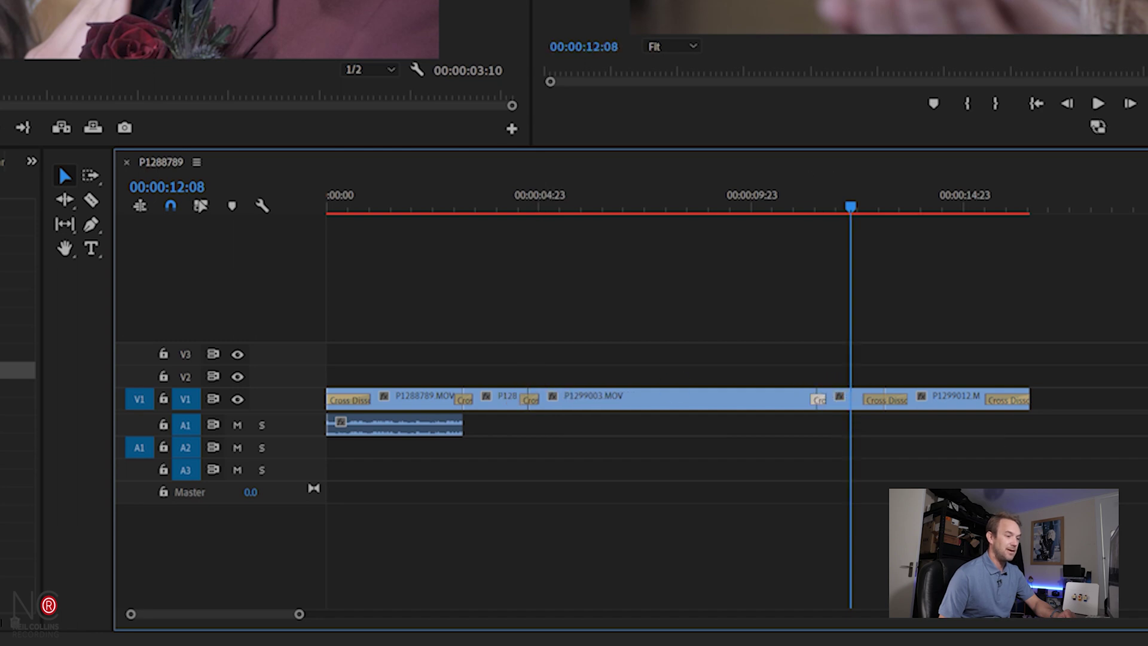
{"action": "mouse_move", "coordinate": [906, 397]}
{"action": "left_mouse_down"}
{"action": "mouse_move", "coordinate": [881, 389]}
{"action": "mouse_move", "coordinate": [891, 389]}
{"action": "left_mouse_up"}
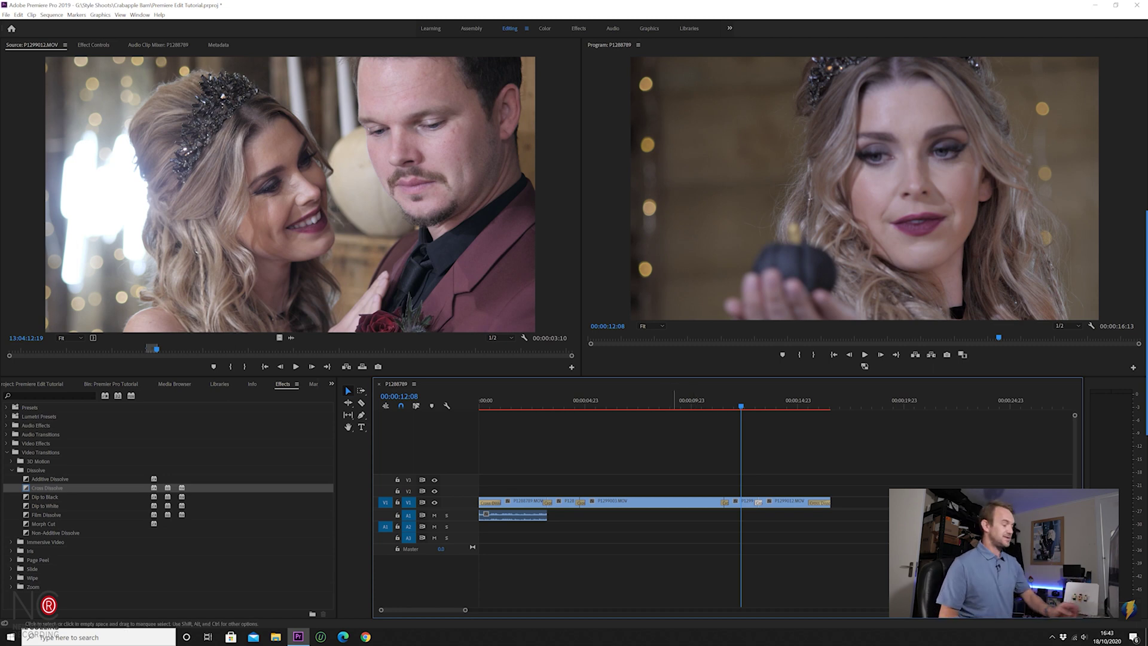
Shift the whole edit about five seconds later and add the text title "Gothic Wedding" at 00:00:01:16 in the opened gap
{"action": "left_click_drag", "start_coordinate": [884, 475], "coordinate": [616, 502]}
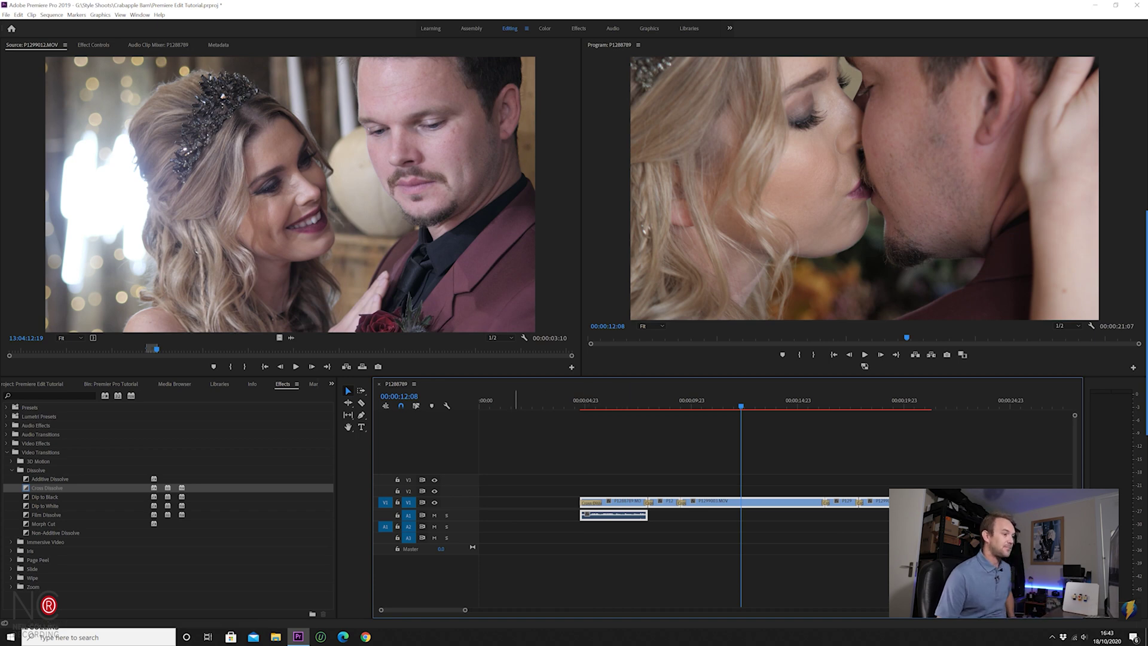
{"action": "left_click", "coordinate": [515, 400]}
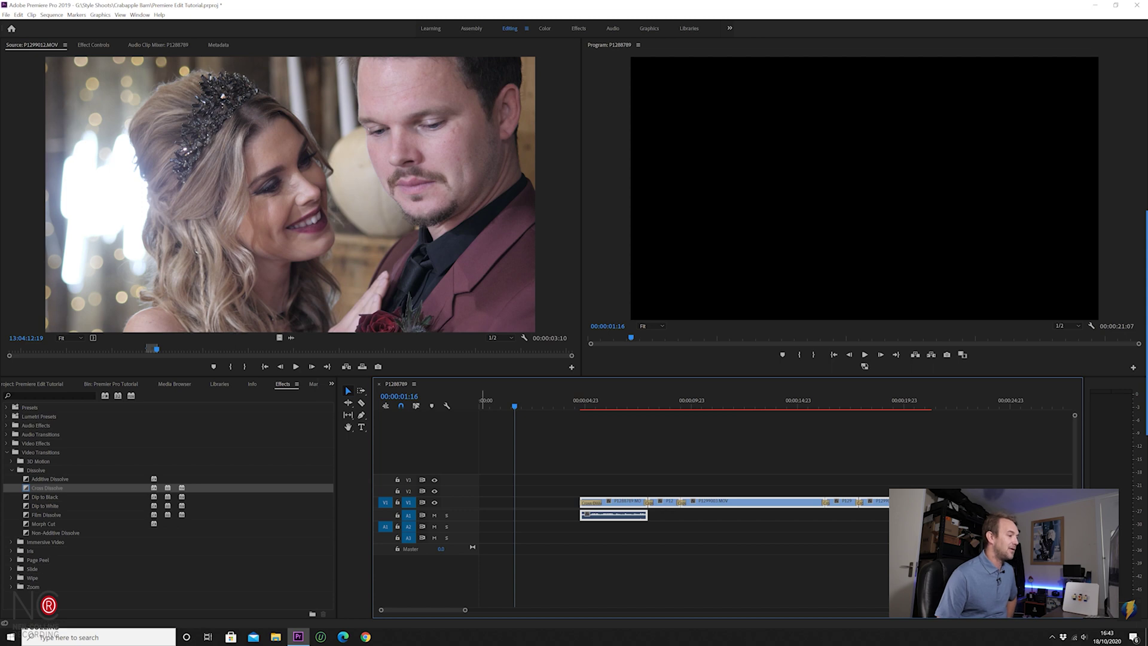
{"action": "left_click", "coordinate": [361, 426]}
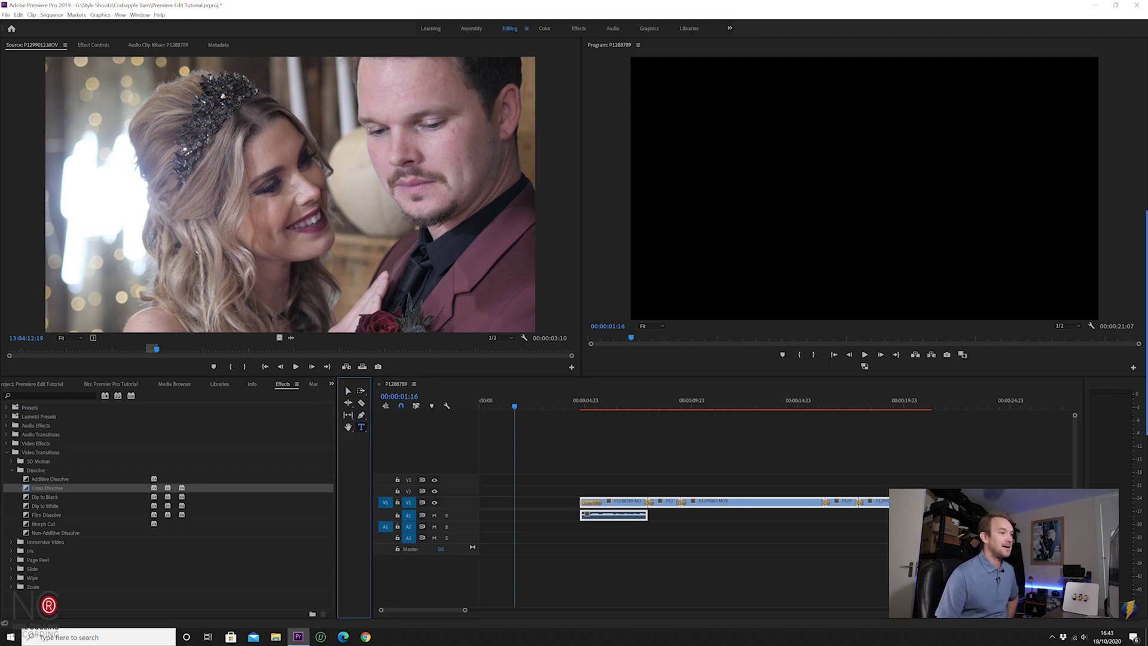
{"action": "left_click", "coordinate": [741, 186]}
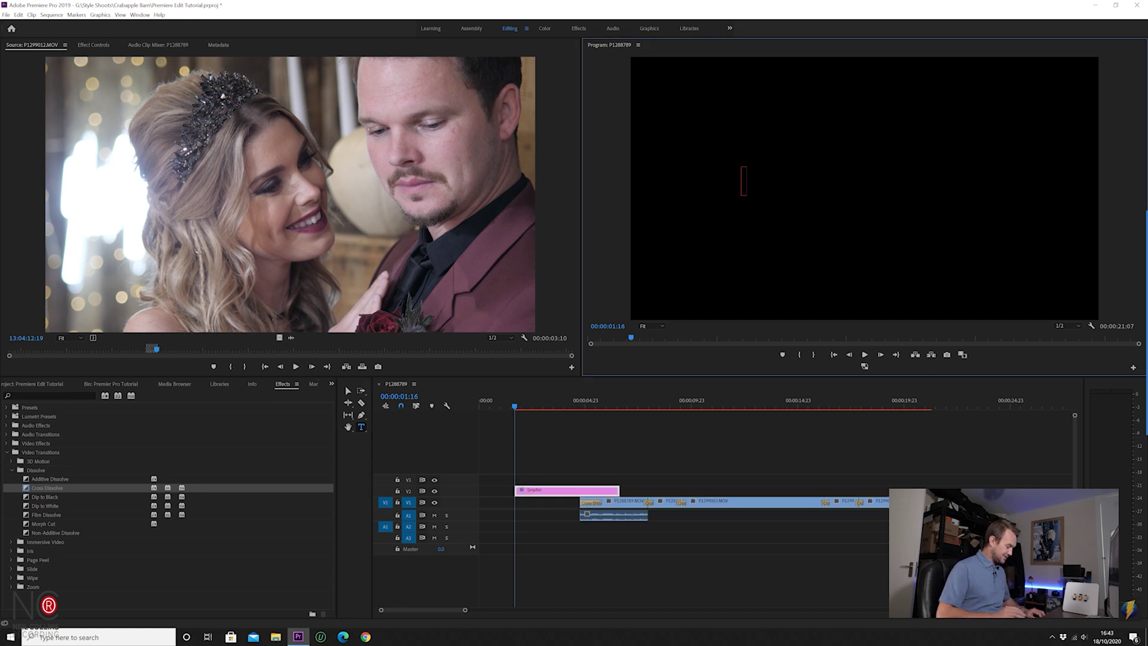
{"action": "type", "text": "G"}
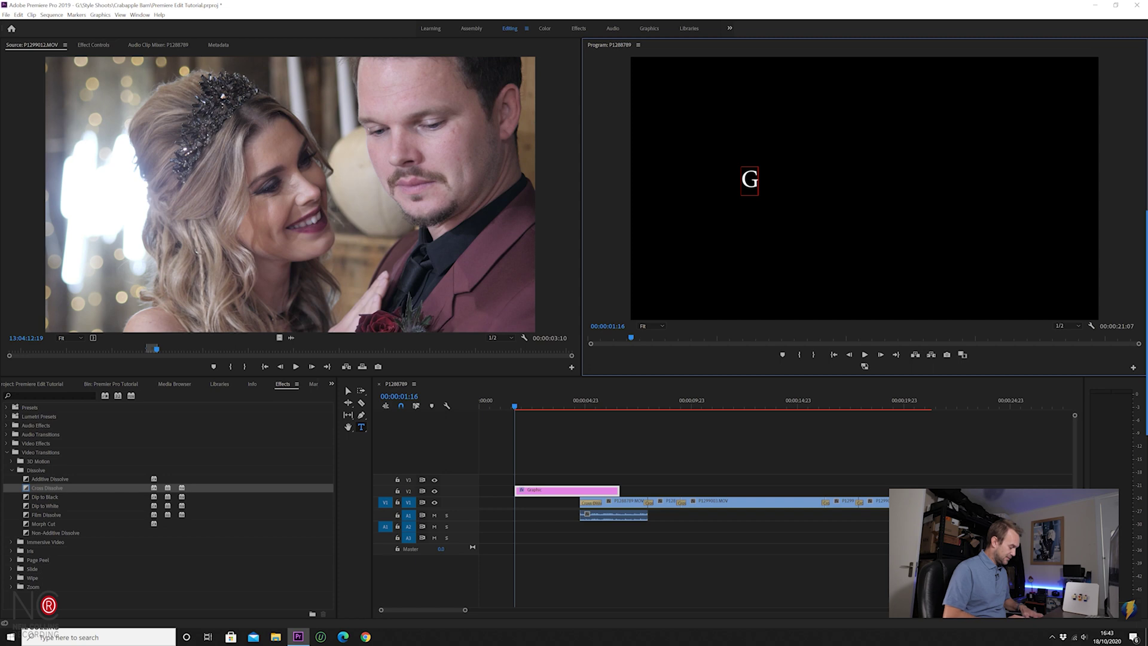
{"action": "type", "text": "othic Wedding"}
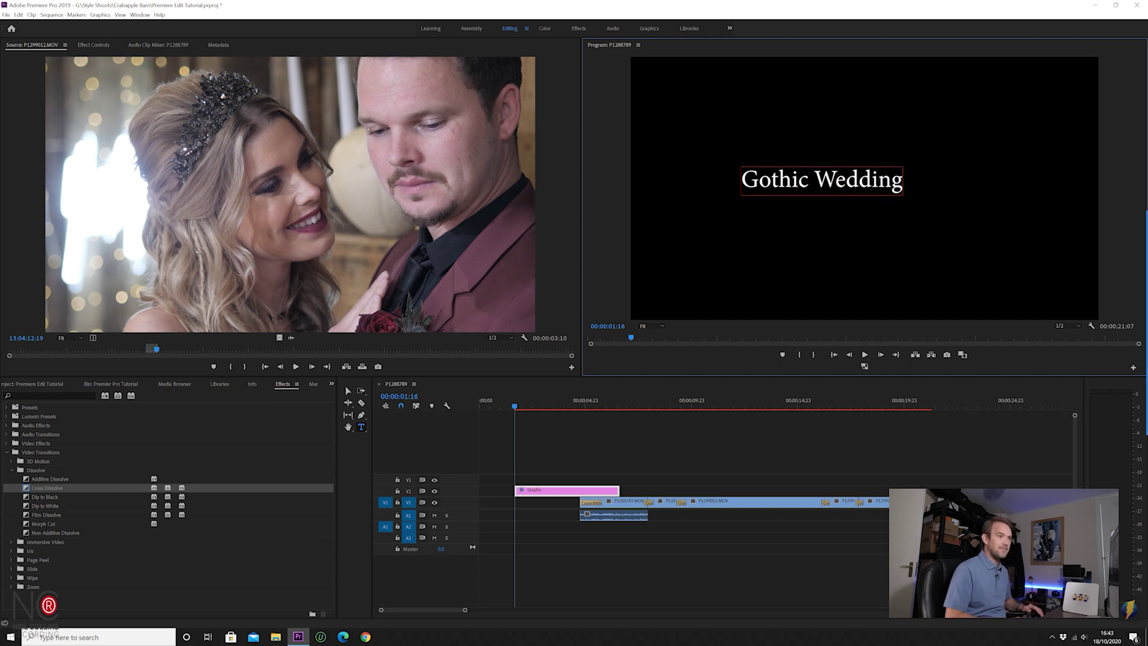
Centre the Gothic Wedding title vertically and horizontally in the video frame
{"action": "key", "text": "ctrl+a"}
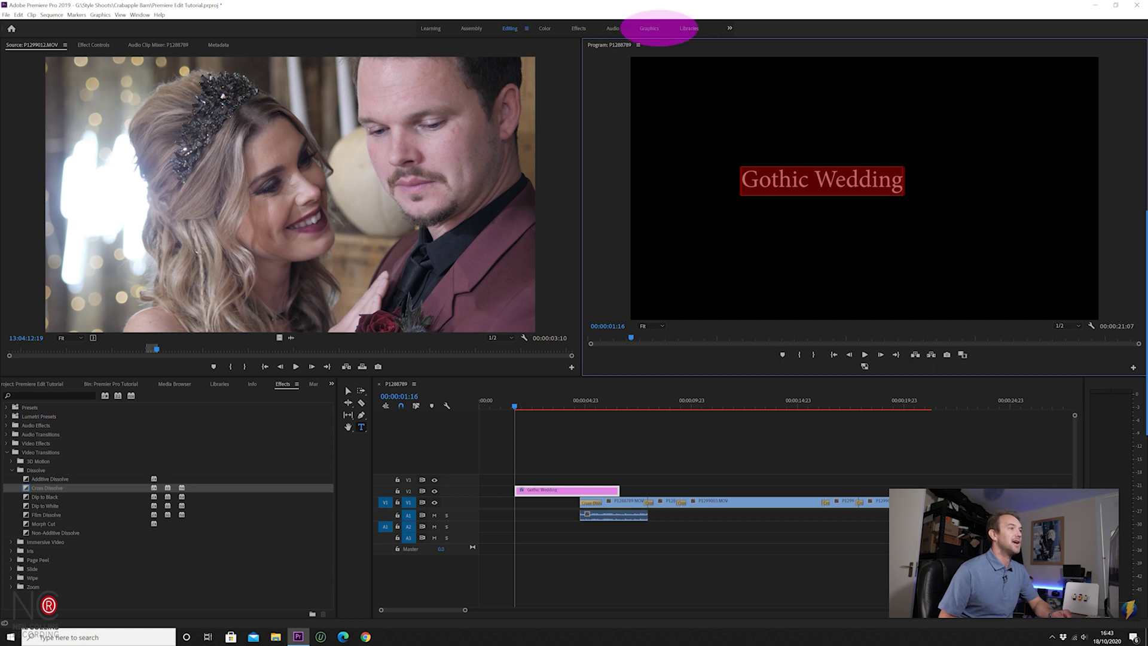
{"action": "left_click", "coordinate": [649, 28]}
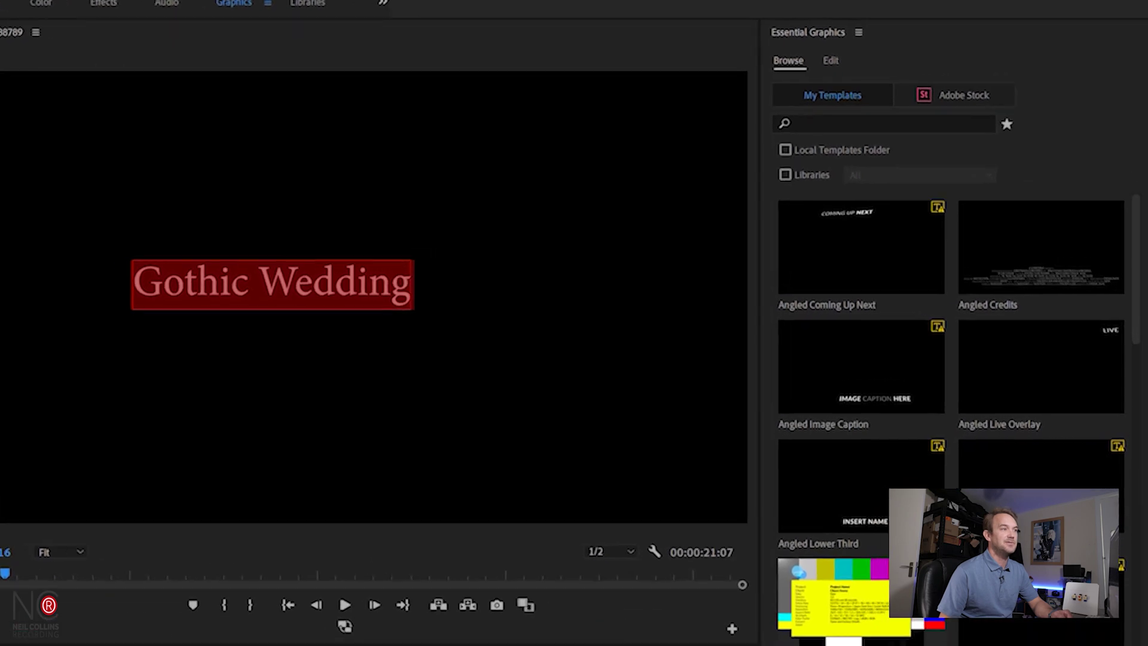
{"action": "left_click", "coordinate": [900, 61]}
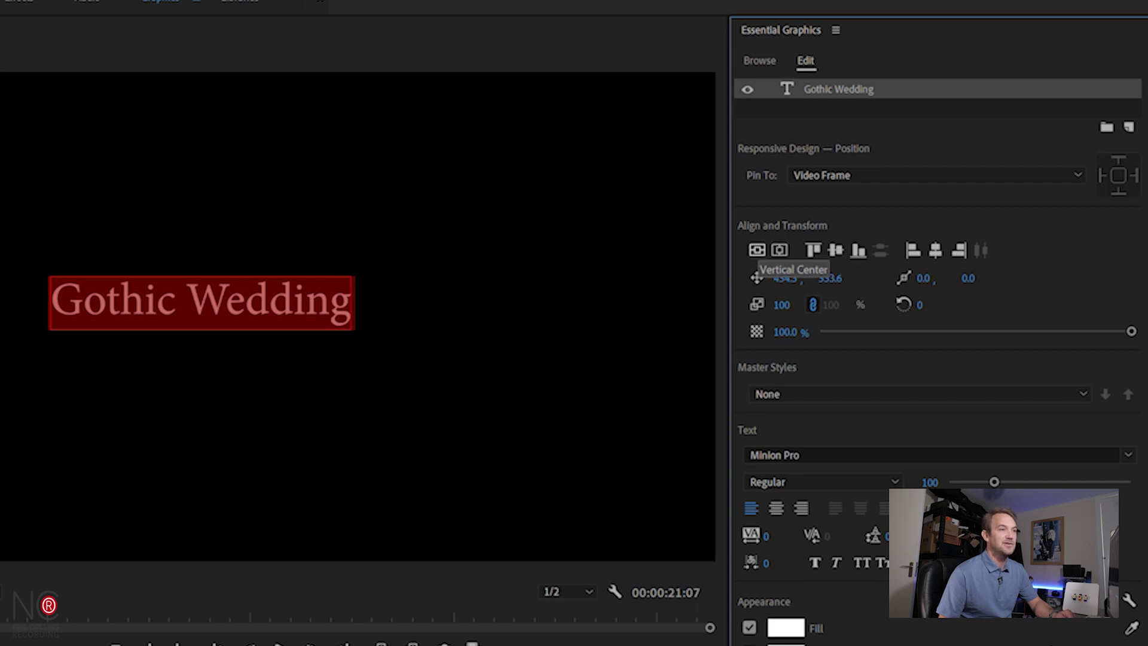
{"action": "left_click", "coordinate": [756, 250]}
{"action": "left_click", "coordinate": [781, 250]}
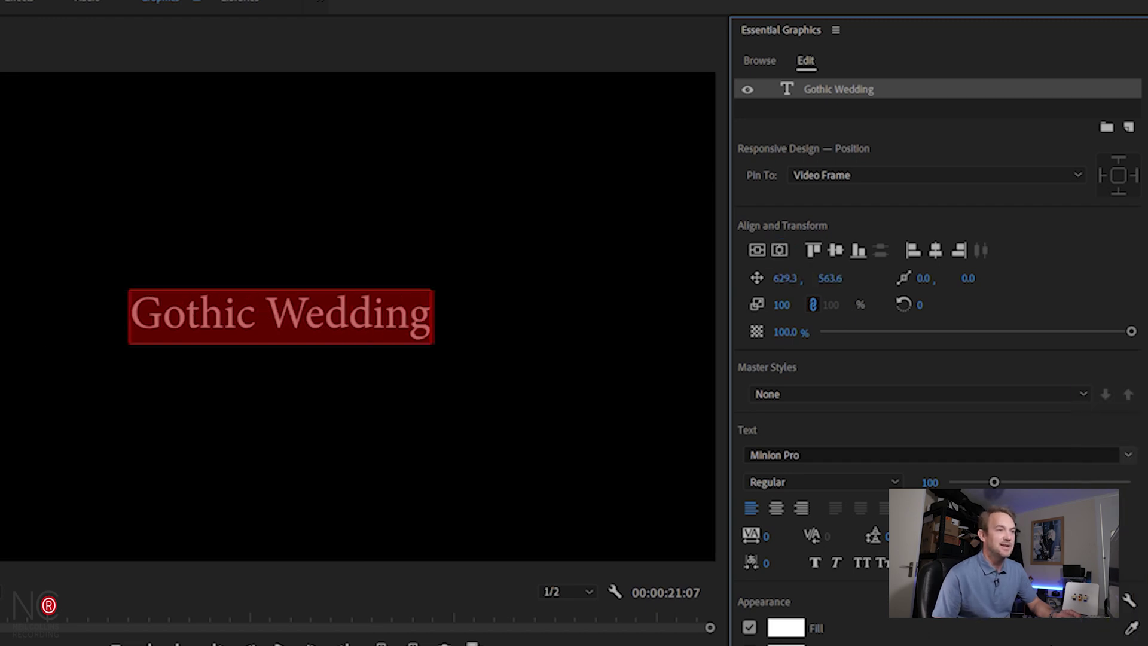
Set the Gothic Wedding title's font to Verdana and centre the text in the frame again
{"action": "left_click", "coordinate": [1128, 455]}
{"action": "scroll", "coordinate": [900, 568], "scroll_direction": "up", "scroll_amount": 4}
{"action": "scroll", "coordinate": [815, 568], "scroll_direction": "up", "scroll_amount": 15}
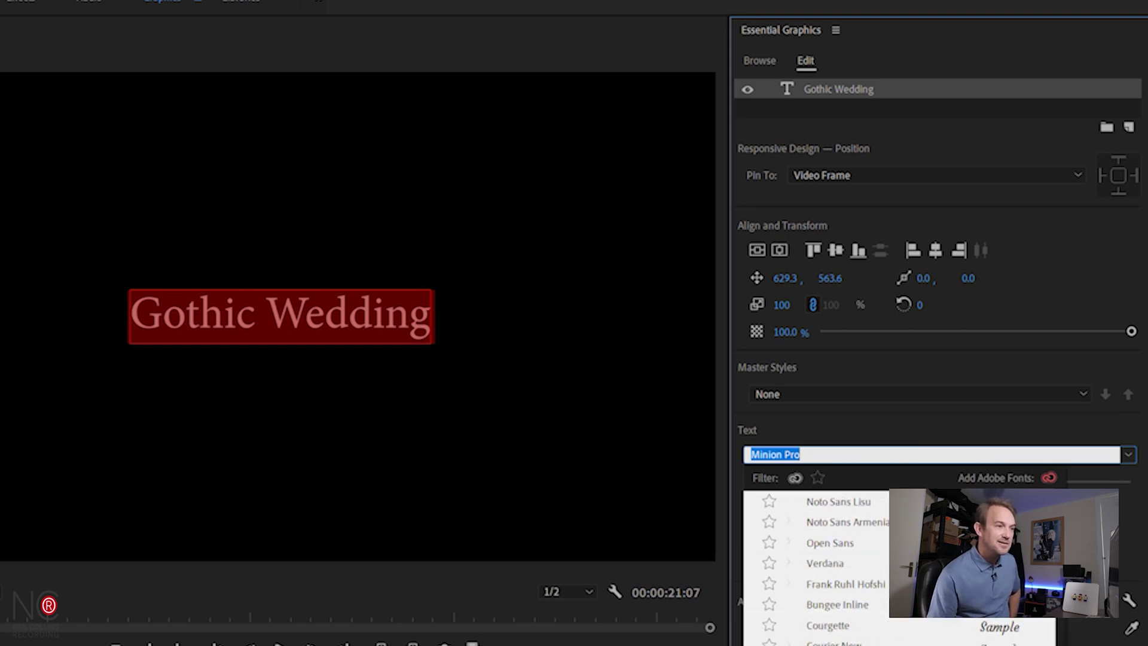
{"action": "scroll", "coordinate": [816, 568], "scroll_direction": "up", "scroll_amount": 1}
{"action": "left_click", "coordinate": [824, 584]}
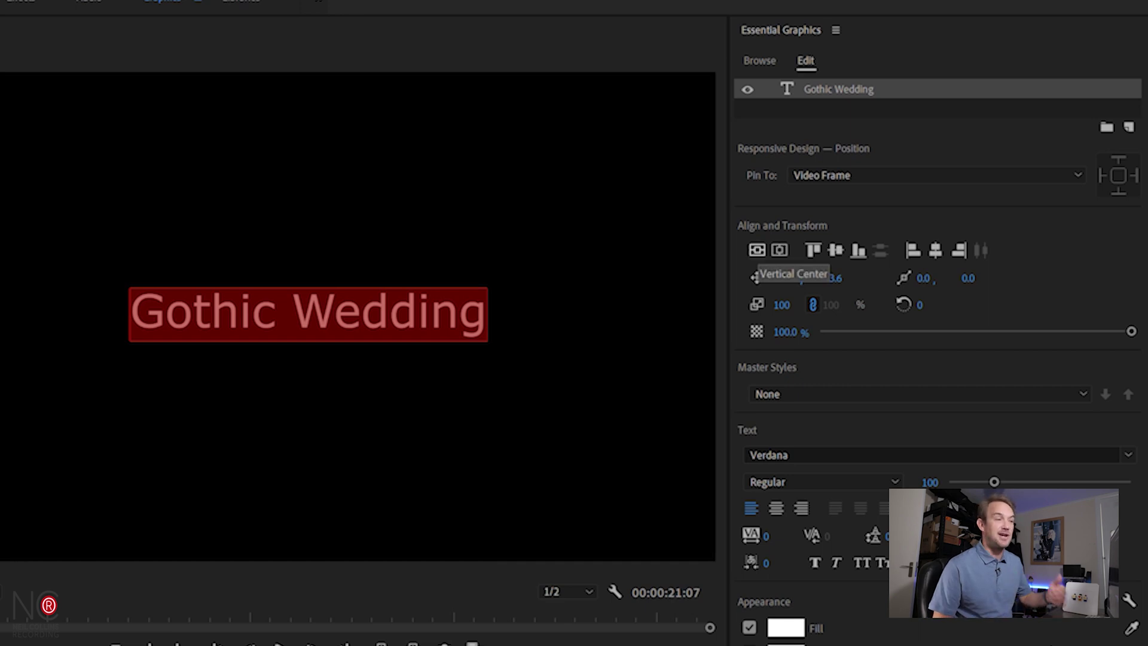
{"action": "left_click", "coordinate": [756, 250]}
{"action": "left_click", "coordinate": [779, 250]}
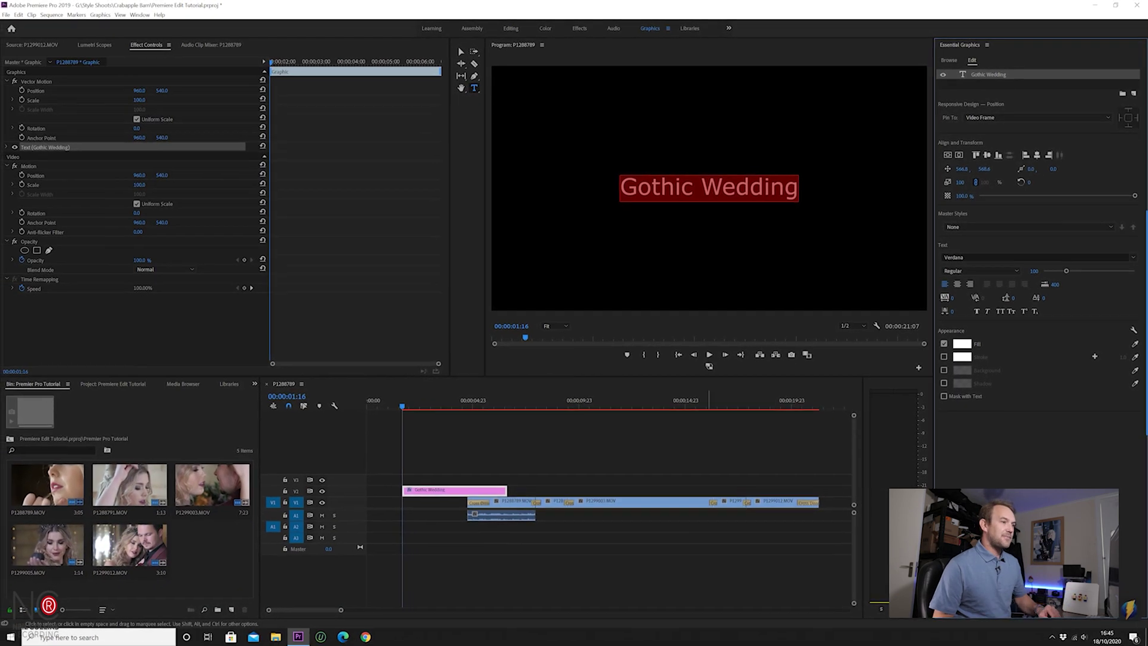
Fit the Gothic Wedding title into the gap at the timeline start, trimming its end to the first video clip and placing it on V1
{"action": "left_click", "coordinate": [510, 28]}
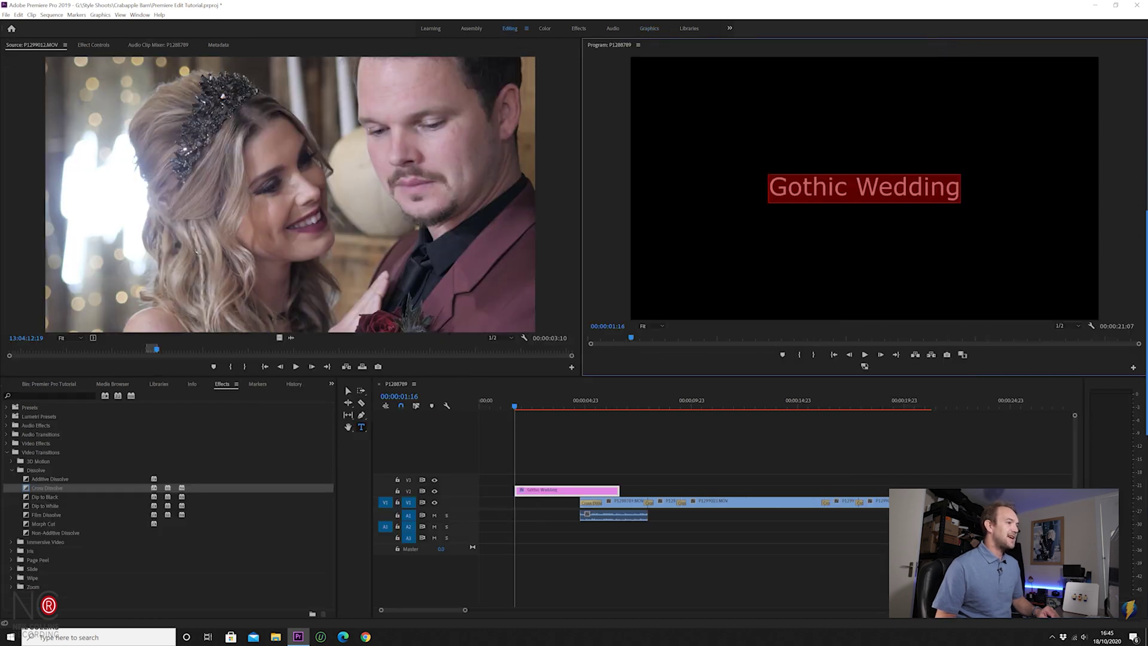
{"action": "left_click_drag", "start_coordinate": [558, 490], "coordinate": [507, 490]}
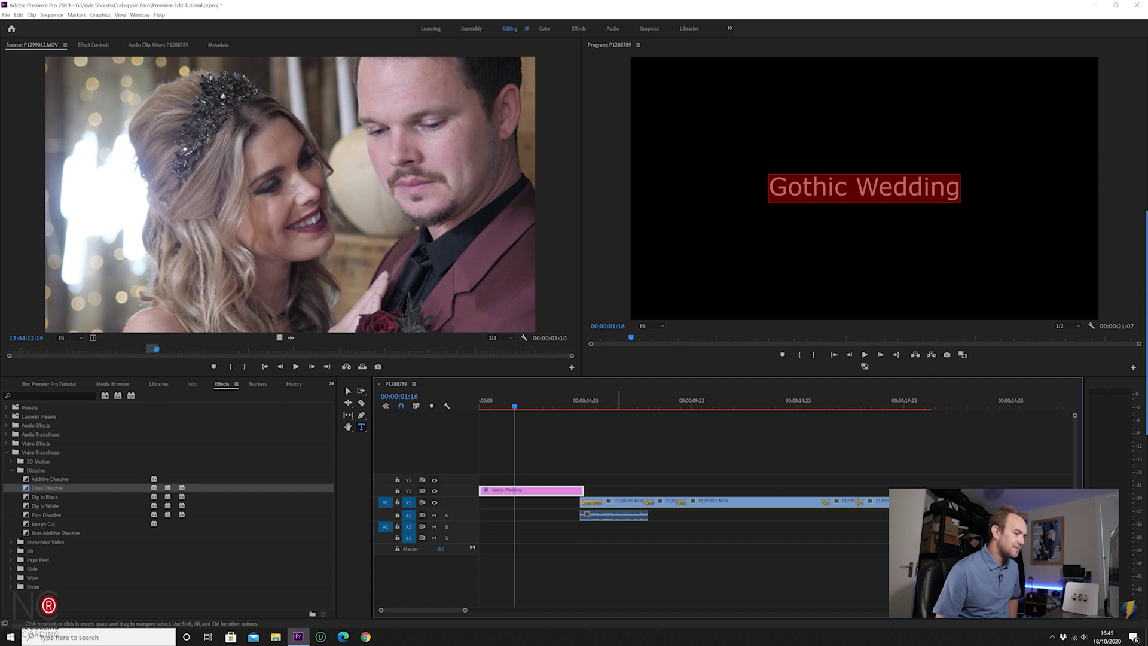
{"action": "left_click", "coordinate": [611, 477]}
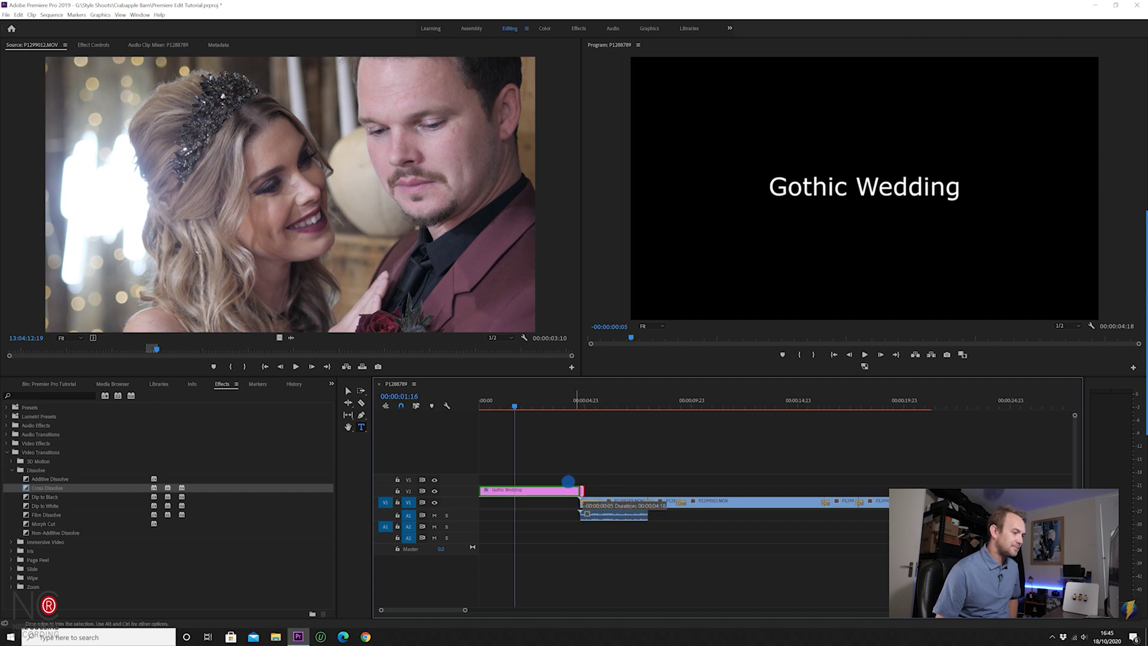
{"action": "left_click_drag", "start_coordinate": [530, 489], "coordinate": [531, 502]}
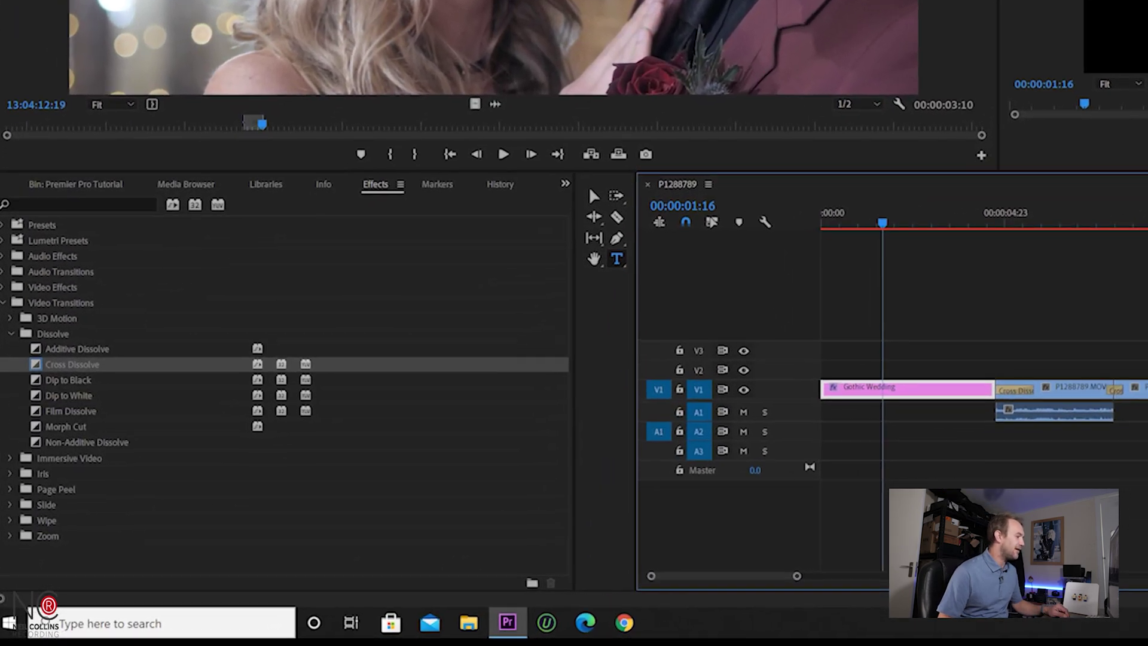
Add Cross Dissolve to the title's start and replace the first video clip's opening dissolve with one across the title cut, playing the result
{"action": "left_click_drag", "start_coordinate": [65, 362], "coordinate": [863, 377]}
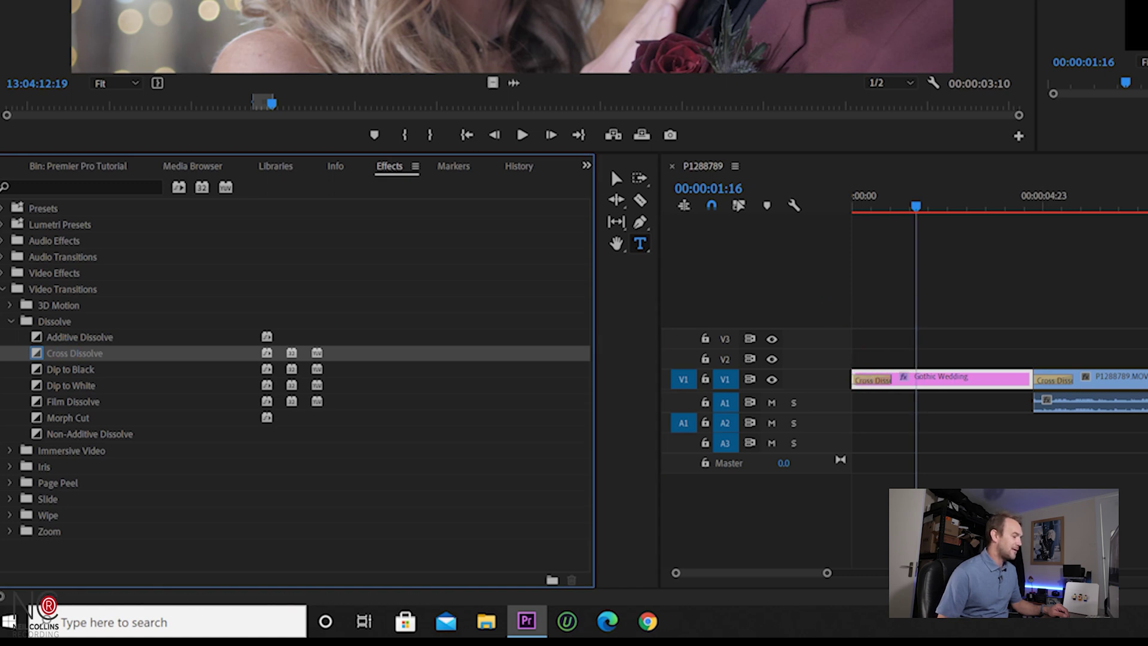
{"action": "left_click", "coordinate": [1053, 380]}
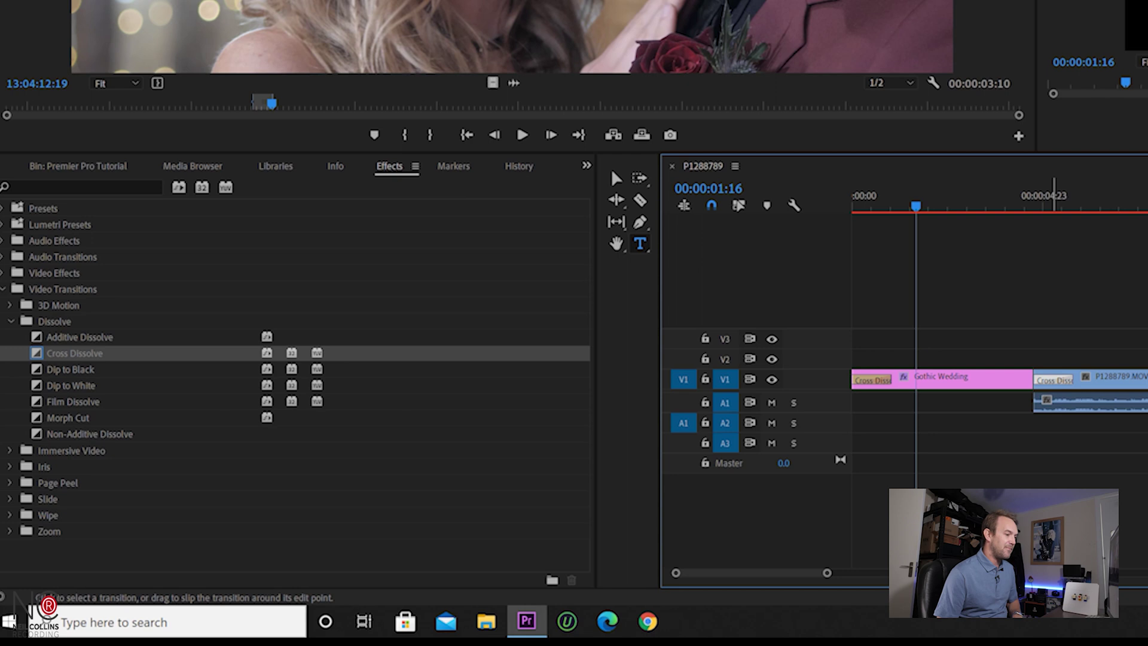
{"action": "key", "text": "Delete"}
{"action": "left_click_drag", "start_coordinate": [74, 354], "coordinate": [1027, 367]}
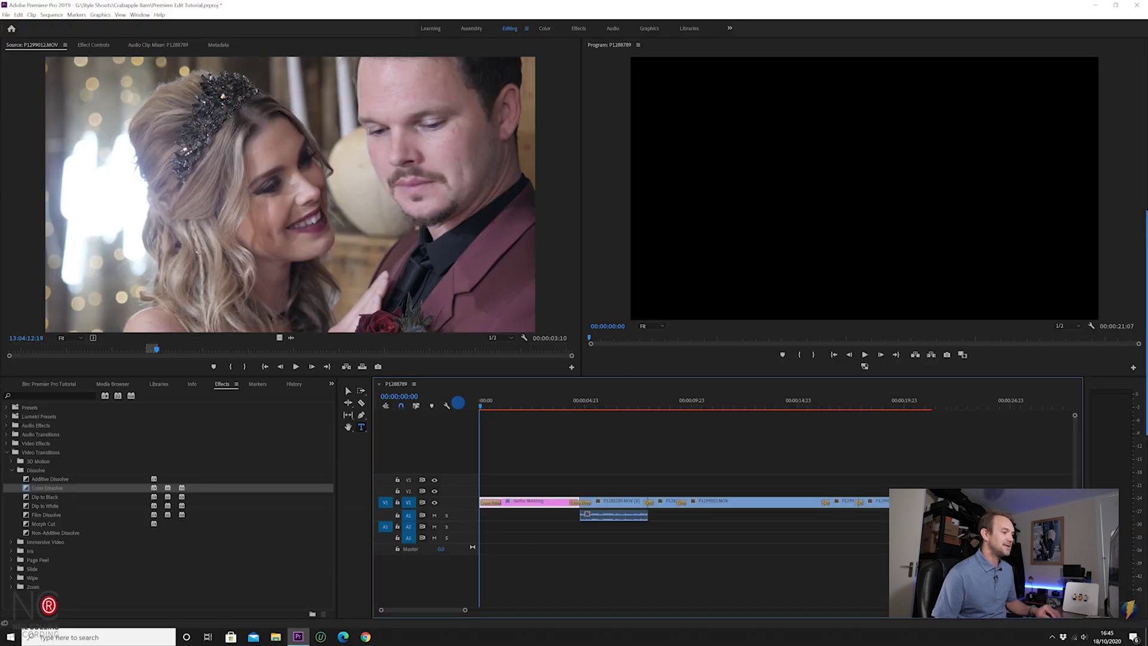
{"action": "key", "text": "space"}
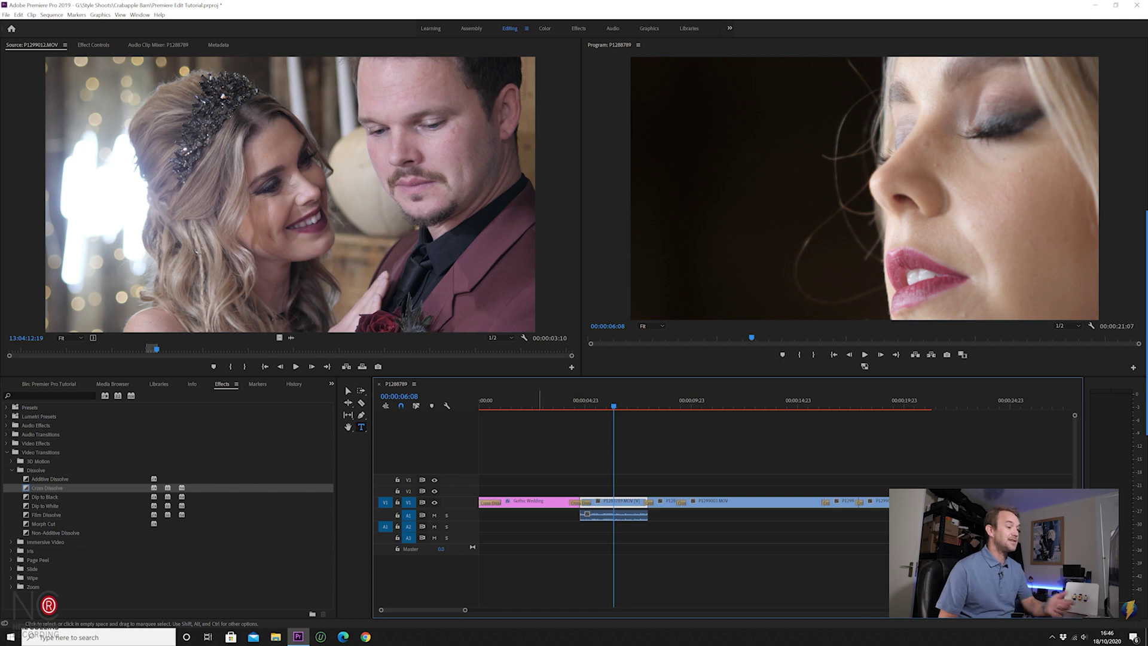
Add a text title reading "The End" at 00:00:22:14, past the last video clip
{"action": "left_click", "coordinate": [958, 404]}
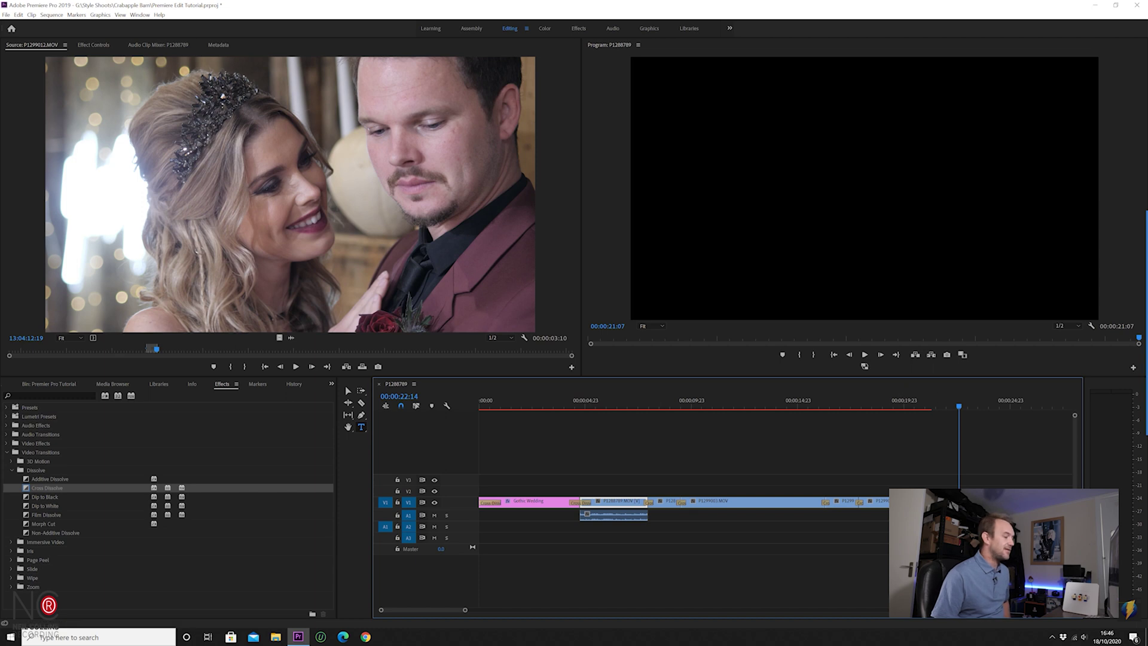
{"action": "left_click", "coordinate": [361, 427]}
{"action": "left_click", "coordinate": [819, 174]}
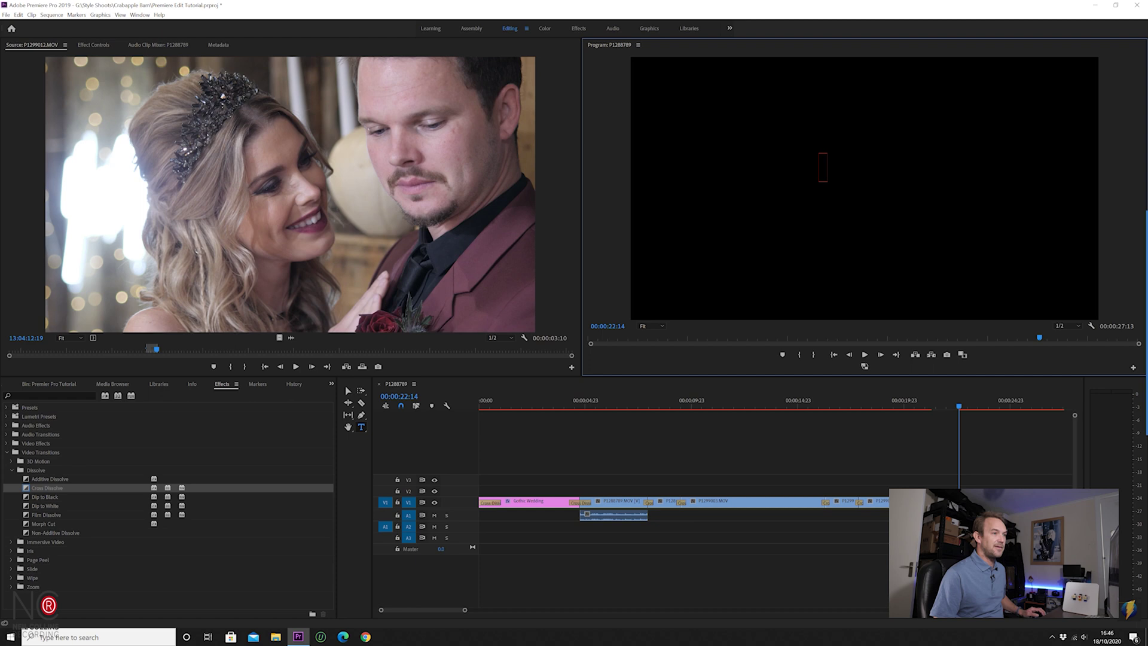
{"action": "type", "text": "The End"}
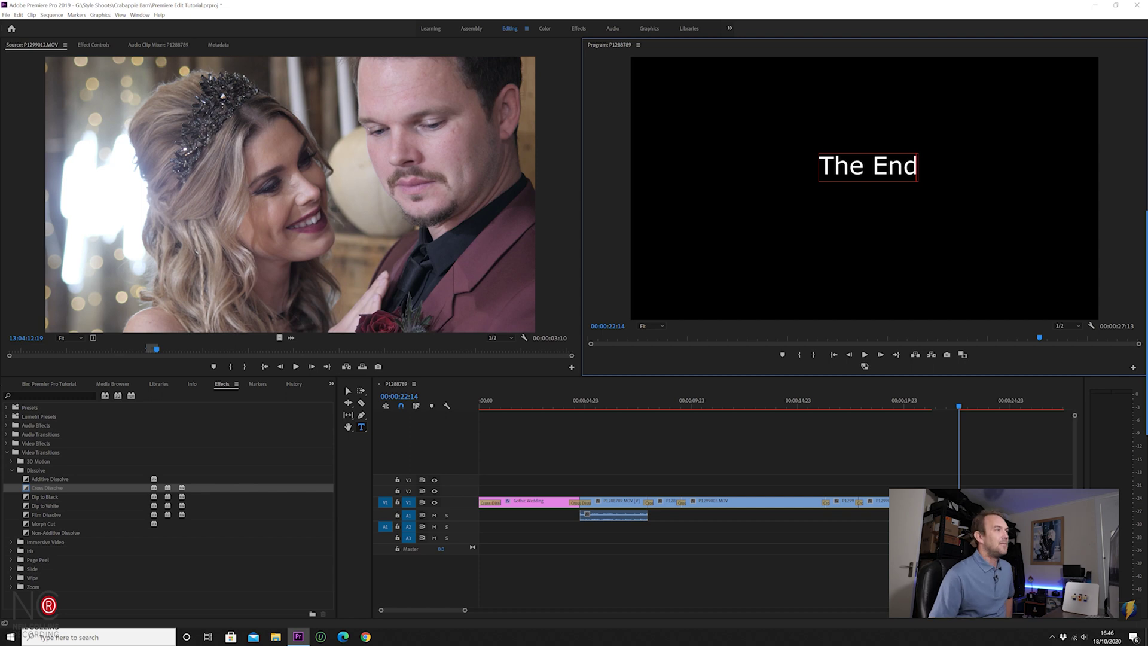
Centre the The End title vertically and horizontally in the video frame
{"action": "left_click", "coordinate": [649, 28]}
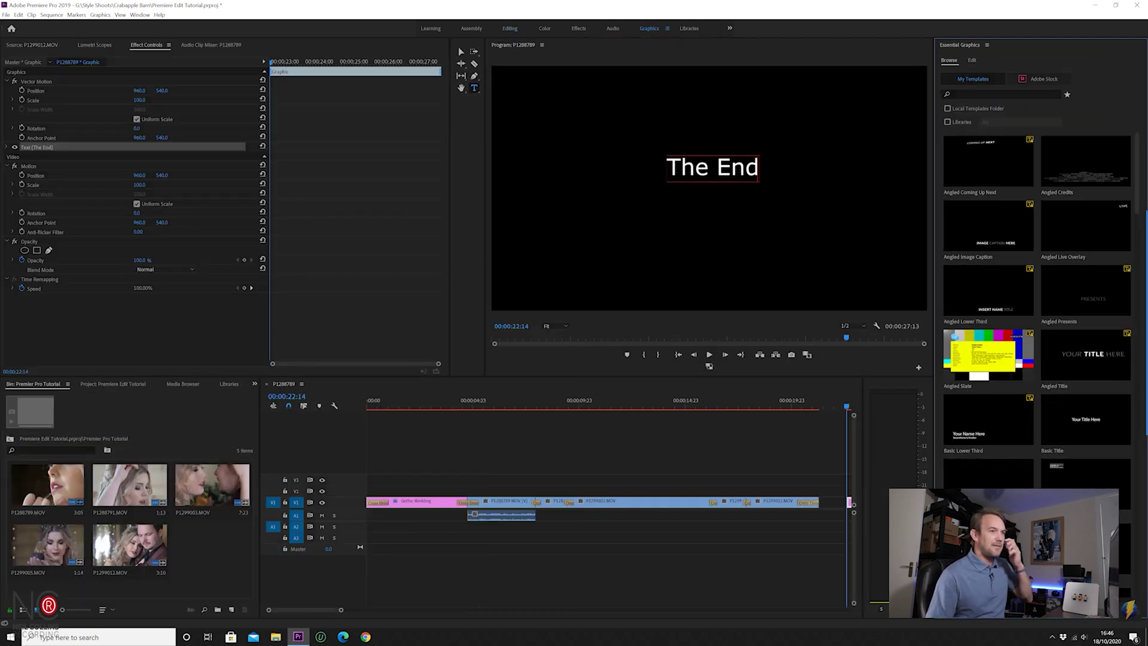
{"action": "left_click", "coordinate": [971, 60]}
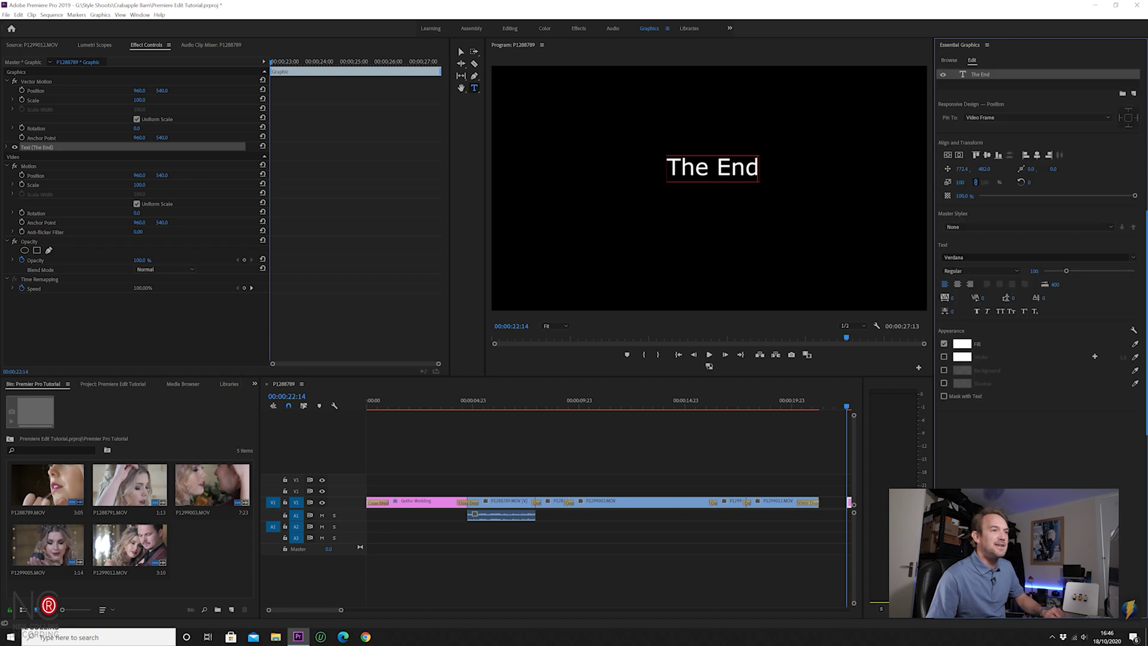
{"action": "left_click", "coordinate": [947, 155]}
{"action": "left_click", "coordinate": [959, 155]}
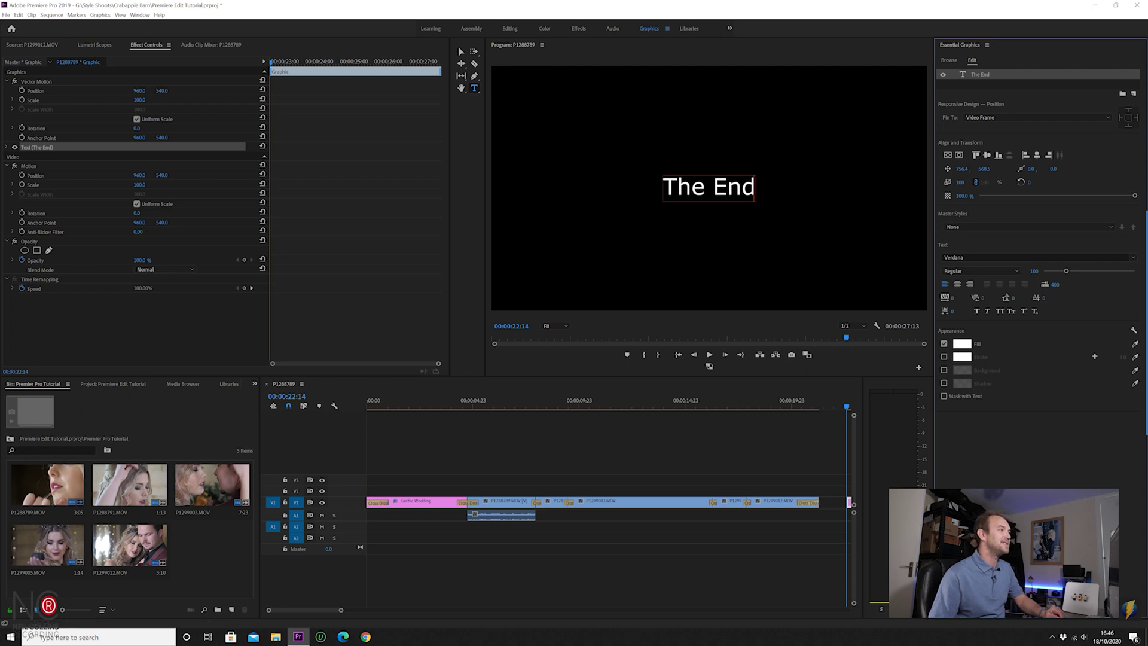
Move the The End title up against the last video clip and apply Cross Dissolve to it
{"action": "left_click", "coordinate": [508, 28]}
{"action": "left_click_drag", "start_coordinate": [990, 502], "coordinate": [962, 502]}
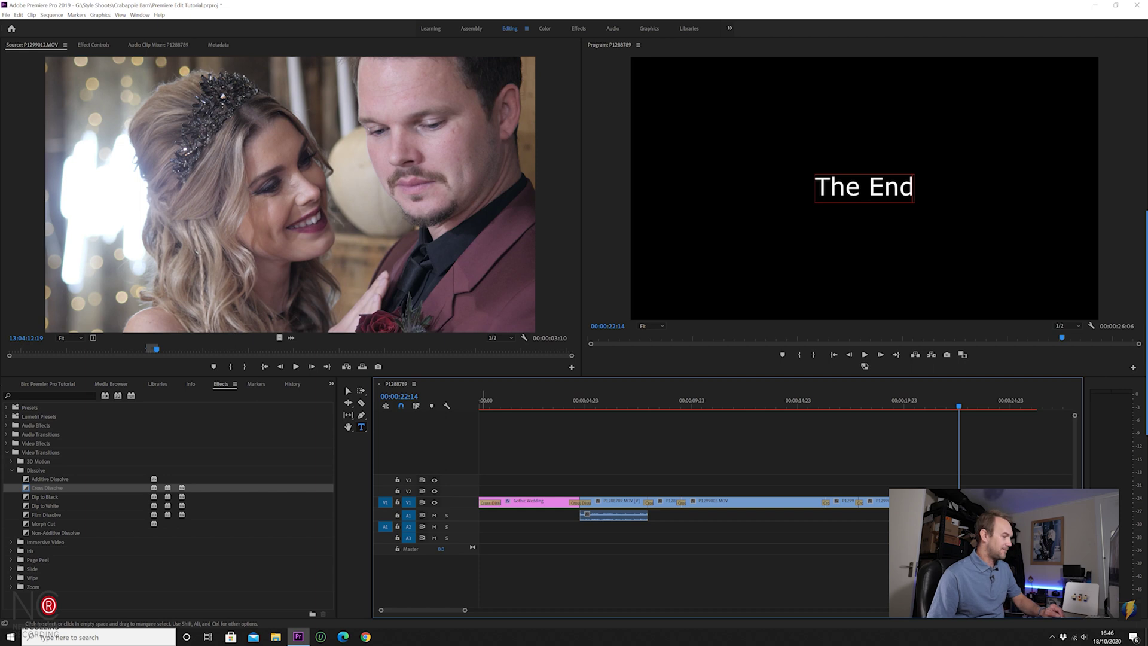
{"action": "left_click", "coordinate": [37, 488]}
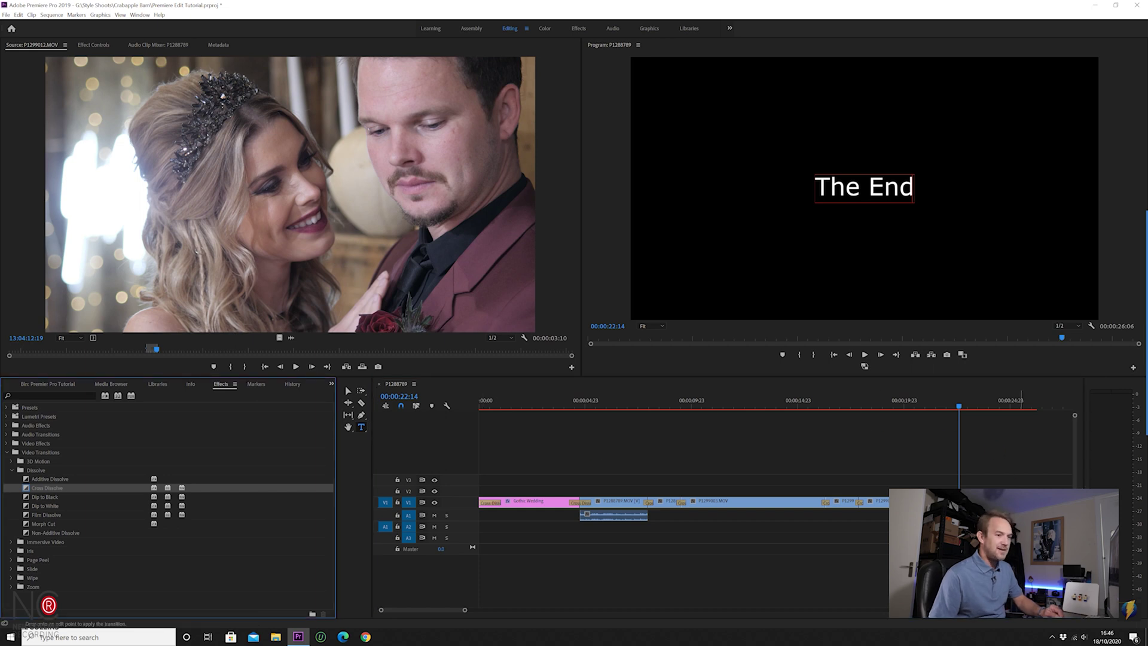
Play the end of the timeline to check the transition from the last video clip into the The End title
{"action": "left_click", "coordinate": [901, 401]}
{"action": "key", "text": "space"}
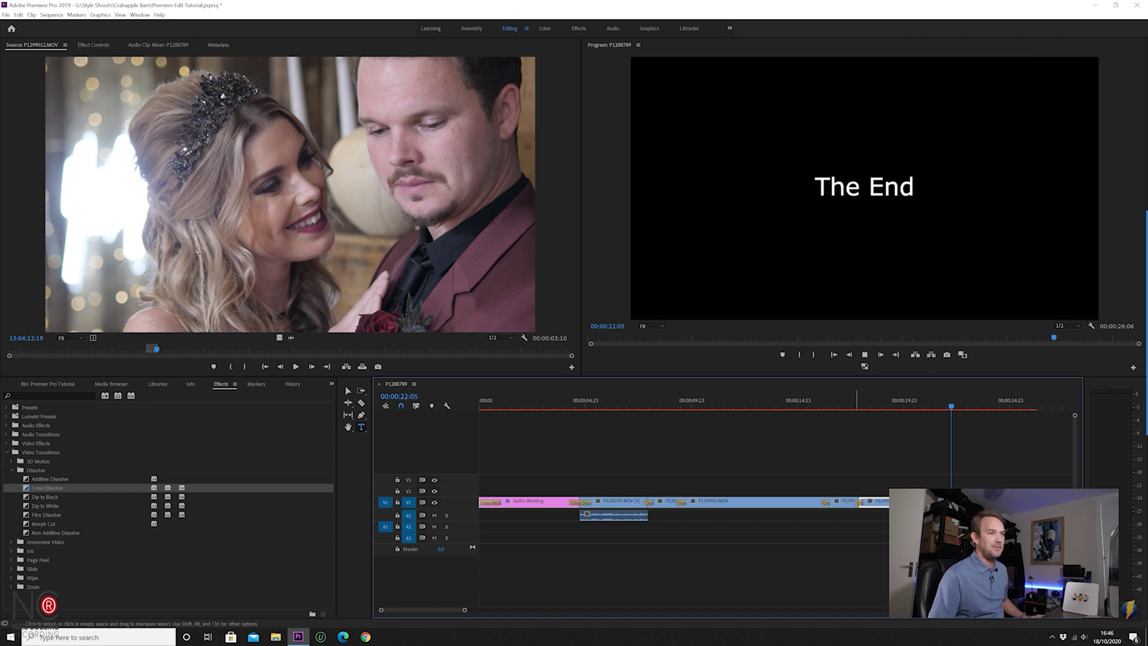
{"action": "key", "text": "space"}
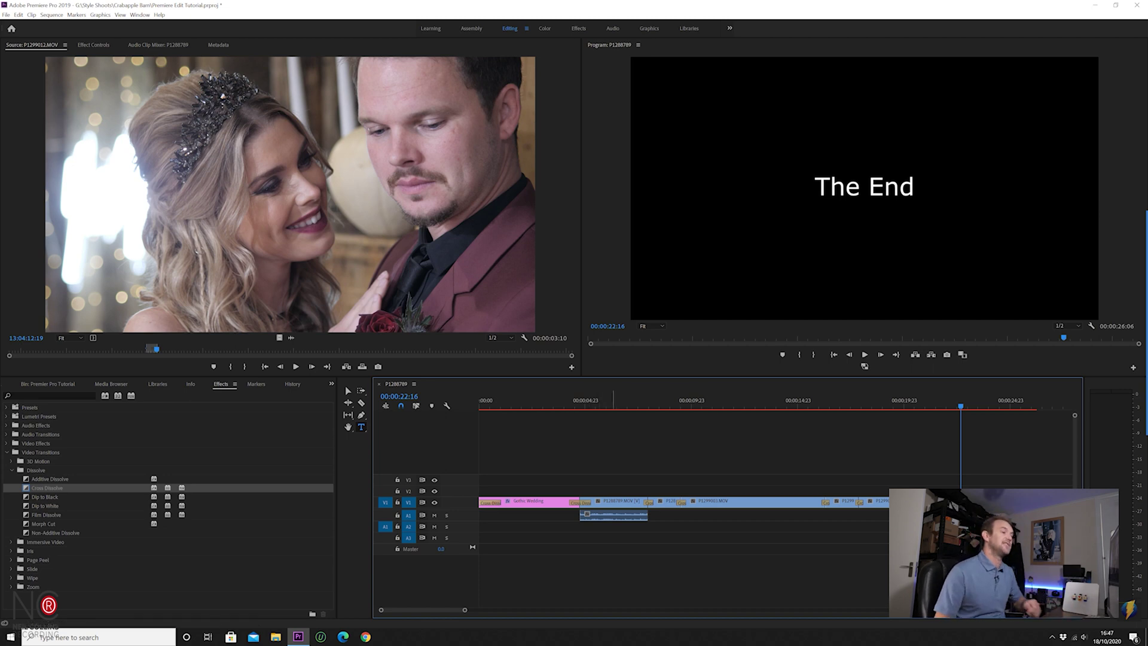
Place the playhead at 00:00:06:12 on the P1288789.MOV clip and bring up the Lumetri Color controls for it
{"action": "left_click_drag", "start_coordinate": [603, 397], "coordinate": [617, 394]}
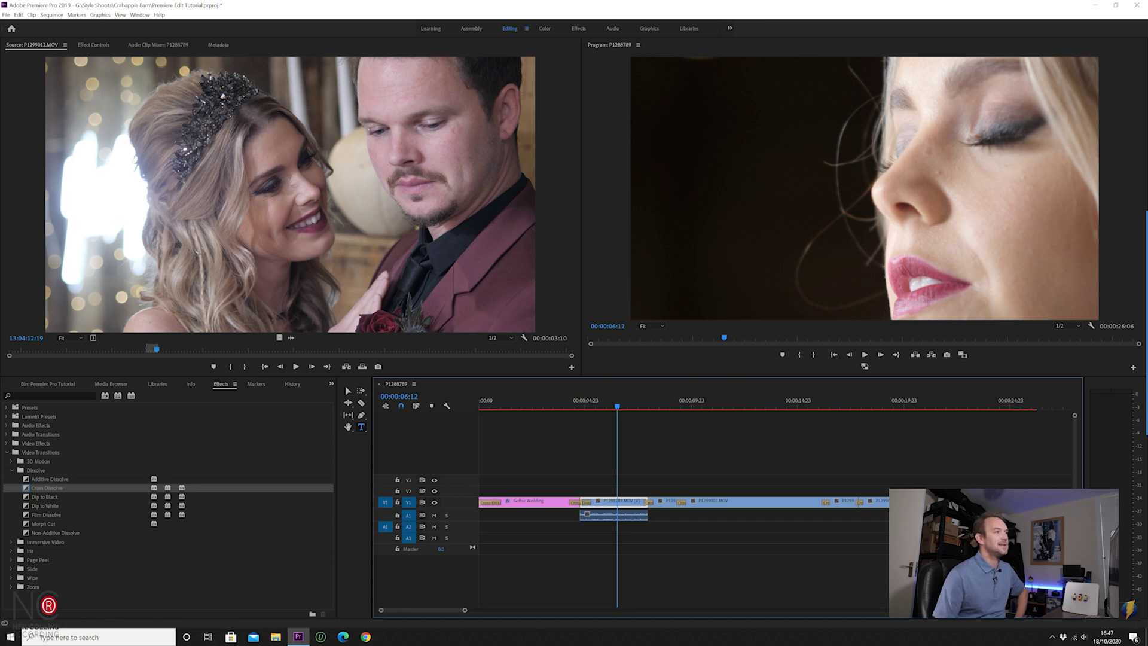
{"action": "left_click", "coordinate": [545, 28]}
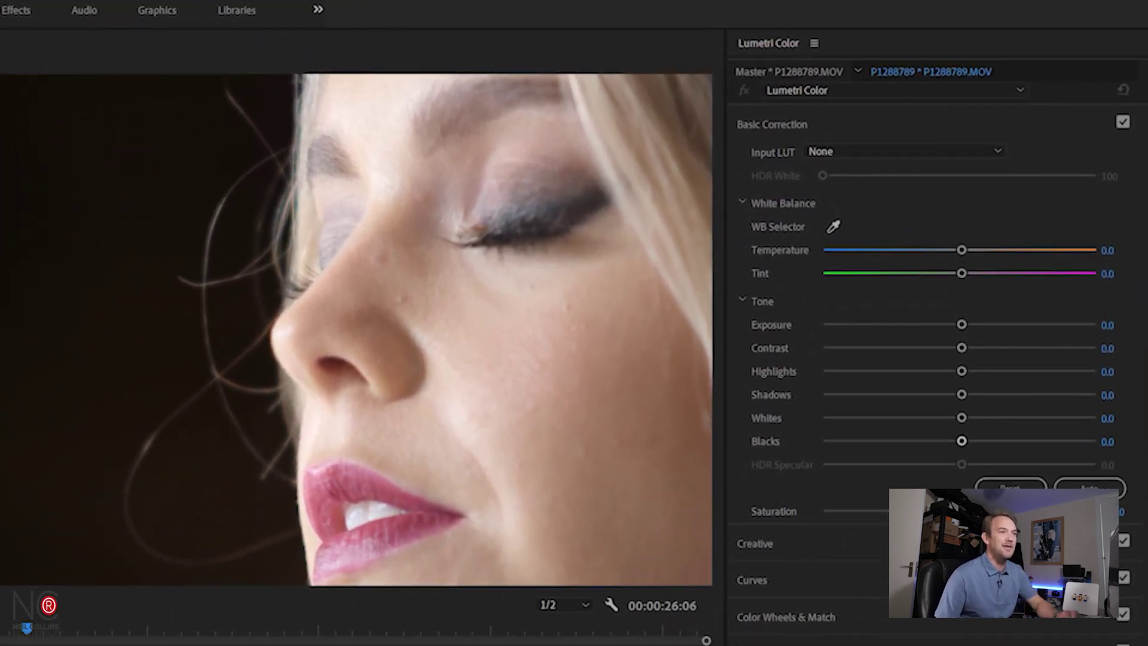
Try raising Contrast and lowering Shadows on the P1288789.MOV clip, resetting both sliders to 0.0
{"action": "left_click_drag", "start_coordinate": [961, 347], "coordinate": [1078, 347]}
{"action": "double_click", "coordinate": [1077, 347]}
{"action": "mouse_move", "coordinate": [961, 347]}
{"action": "left_mouse_down"}
{"action": "mouse_move", "coordinate": [1057, 347]}
{"action": "mouse_move", "coordinate": [834, 348]}
{"action": "mouse_move", "coordinate": [961, 347]}
{"action": "left_mouse_up"}
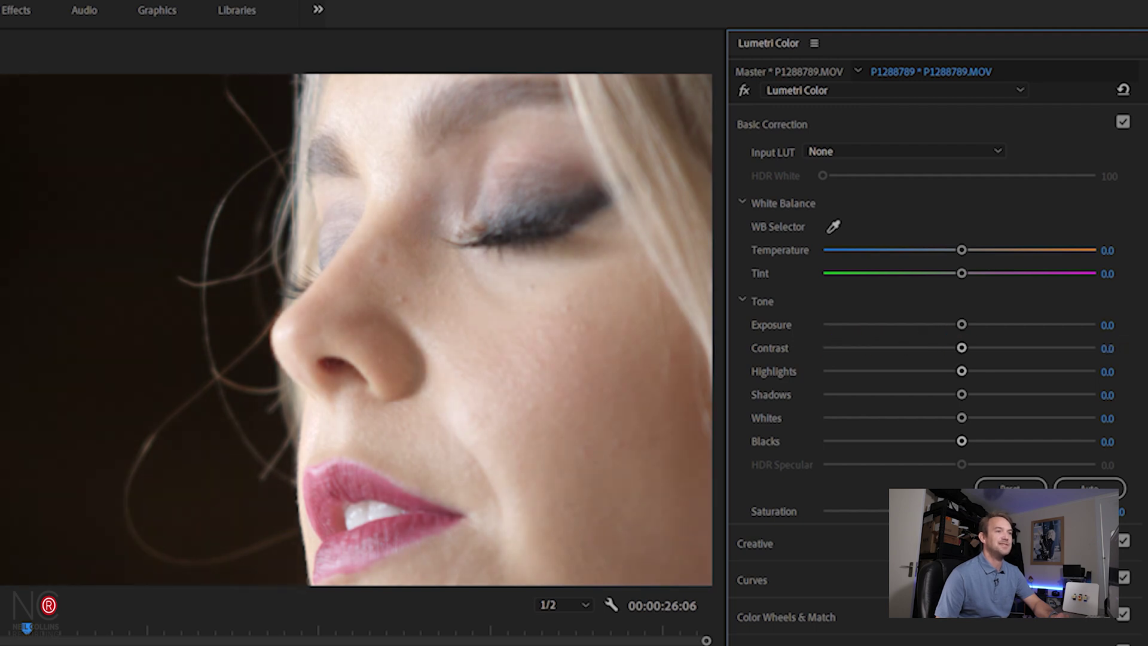
{"action": "left_click_drag", "start_coordinate": [961, 394], "coordinate": [896, 394]}
{"action": "double_click", "coordinate": [900, 393]}
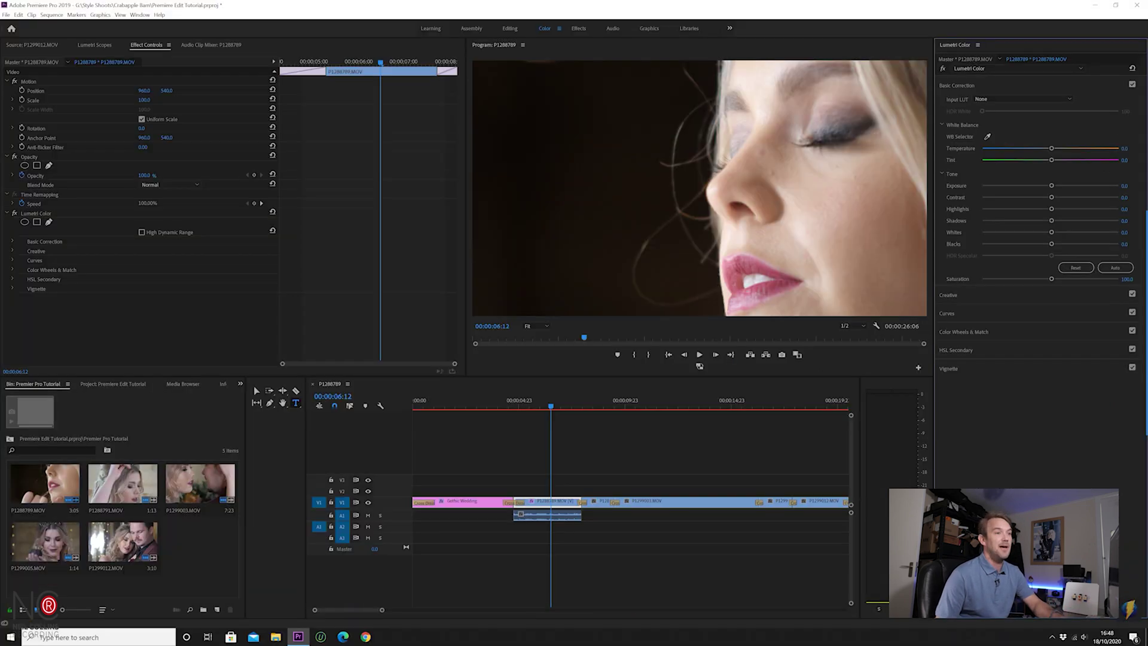
Look through the Creative adjustments and return to the Basic Correction tone settings for the clip
{"action": "left_click", "coordinate": [842, 543]}
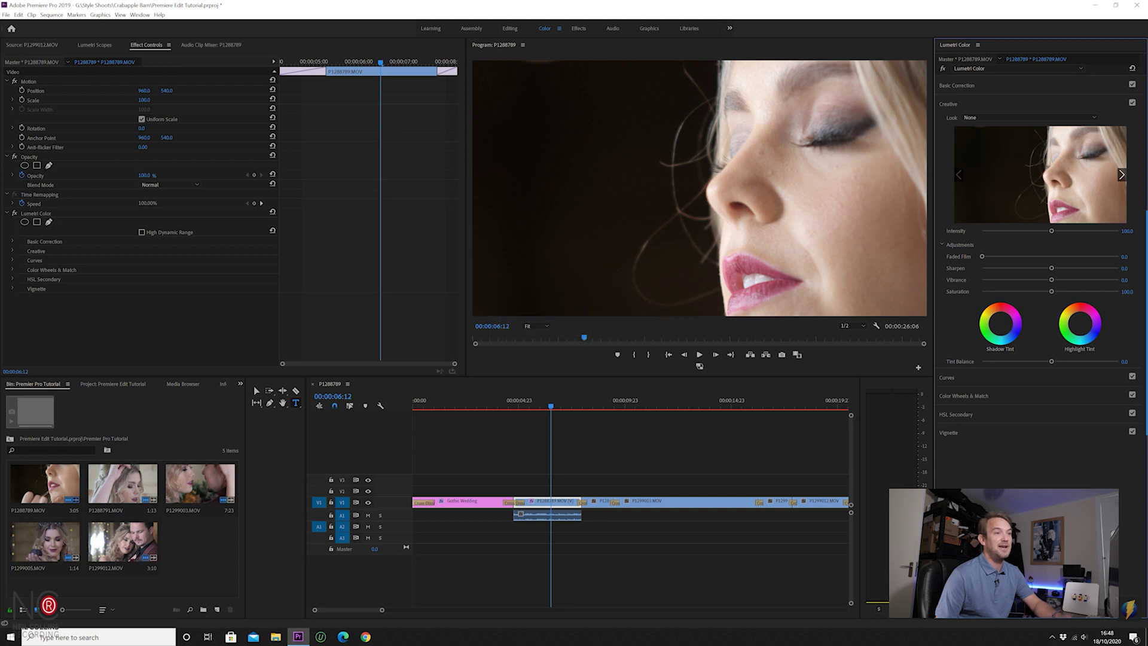
{"action": "left_click", "coordinate": [960, 104]}
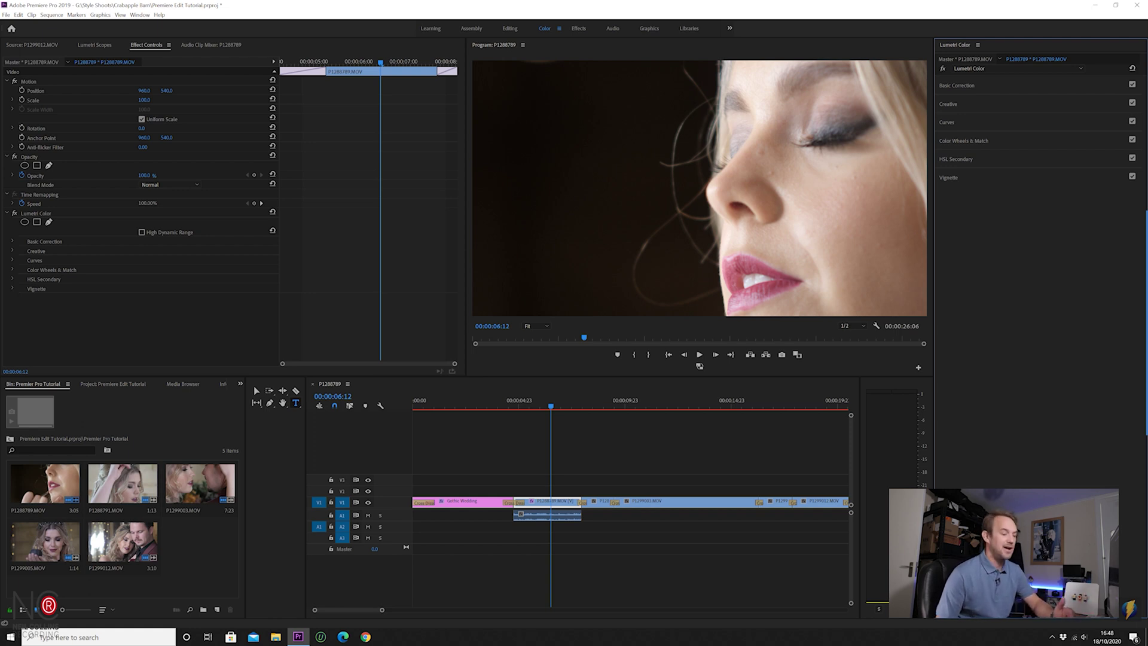
{"action": "left_click", "coordinate": [956, 85]}
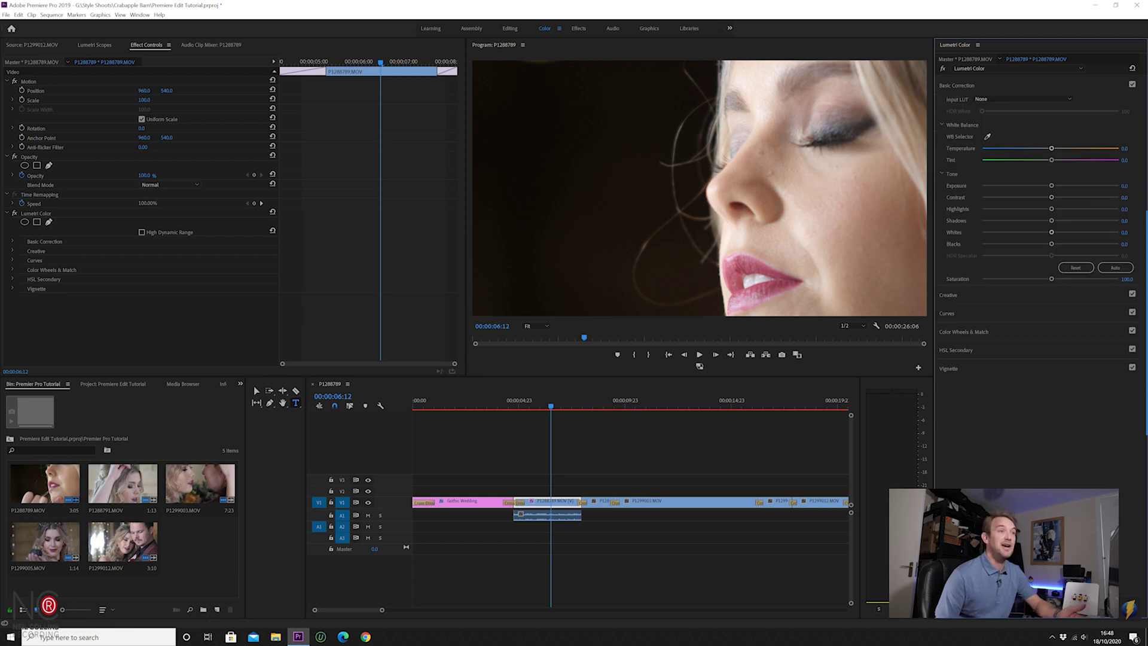
{"action": "left_click_drag", "start_coordinate": [1051, 196], "coordinate": [1051, 220]}
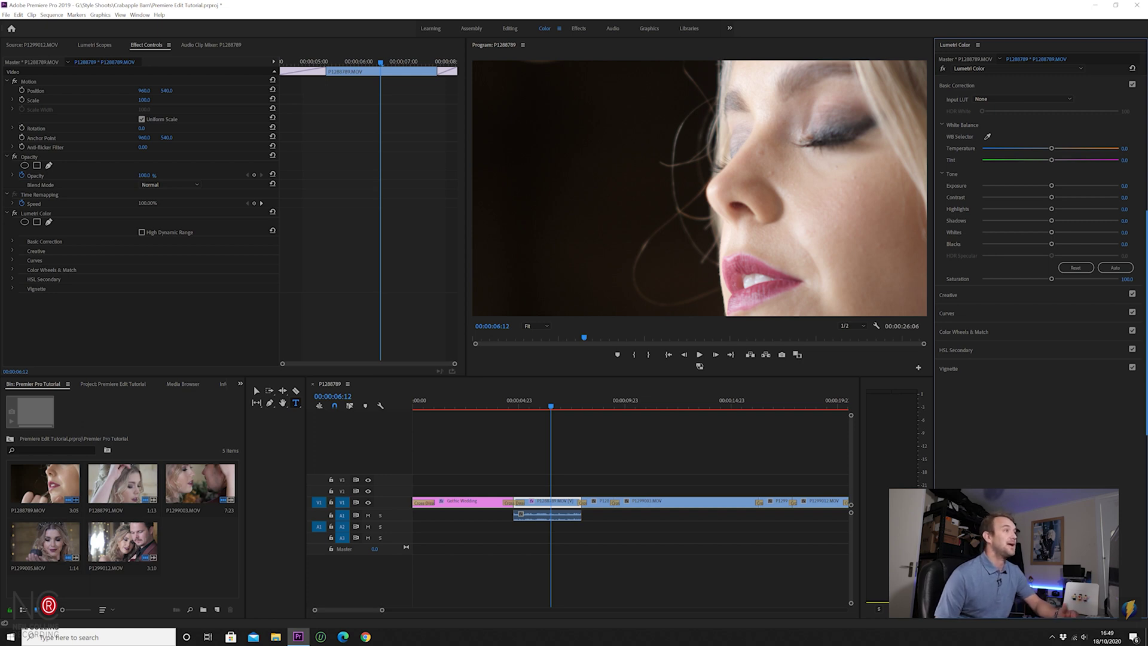
Switch to the Editing workspace and start Scale keyframing on P1288789.MOV at about 00:00:07:05 with a value of 100
{"action": "left_click", "coordinate": [509, 29]}
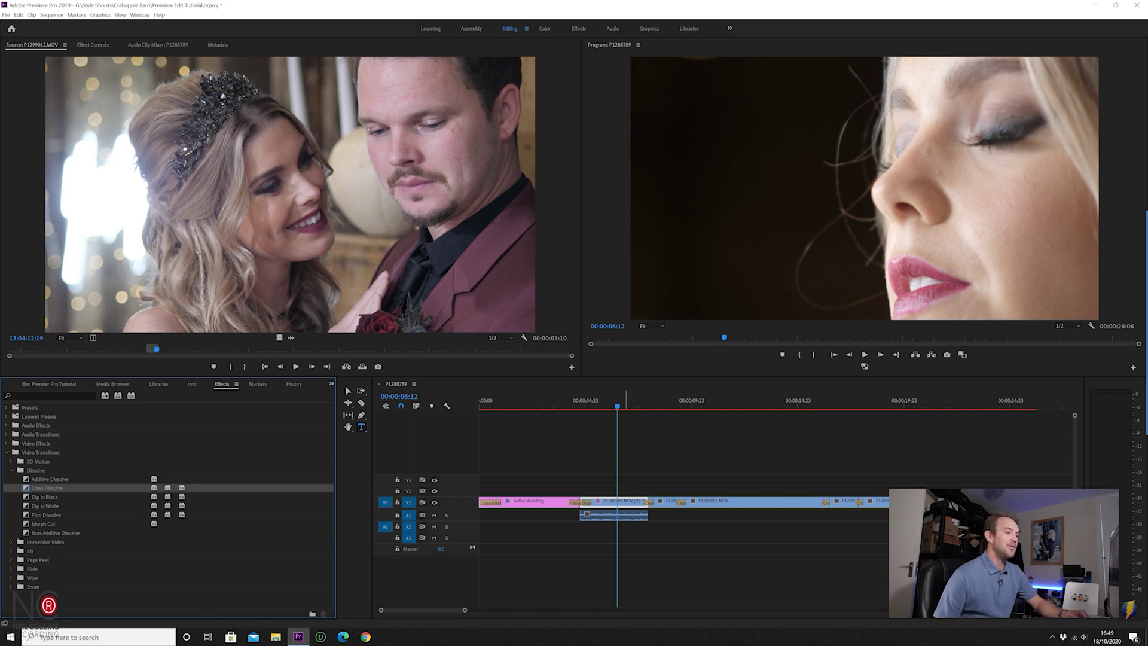
{"action": "key", "text": "space"}
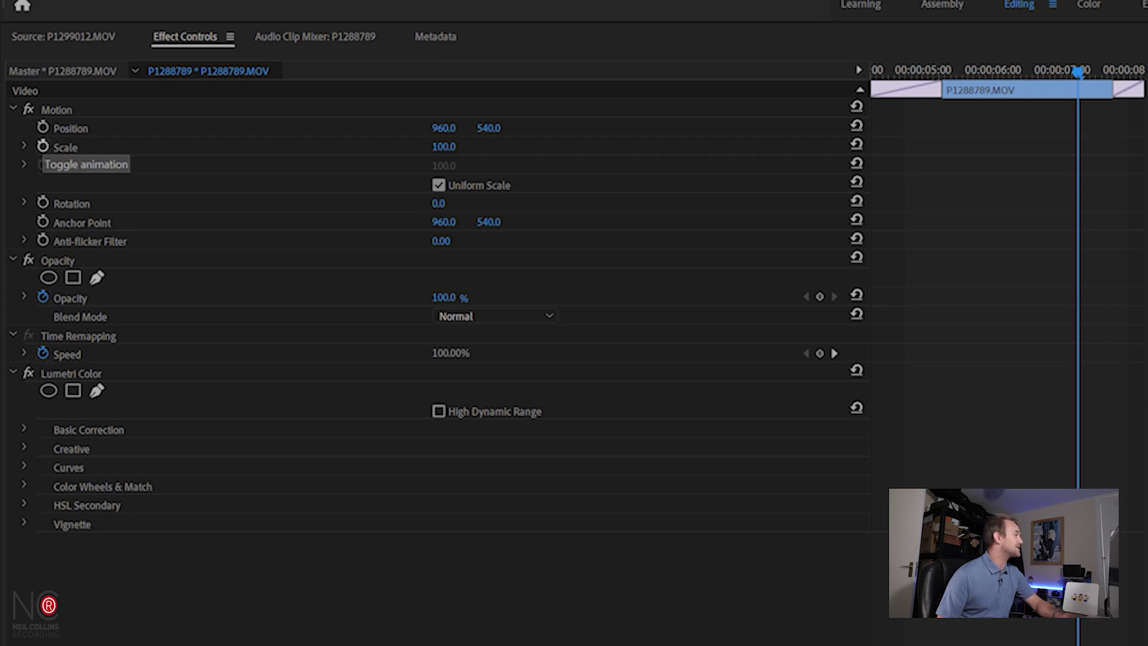
{"action": "left_click", "coordinate": [43, 146]}
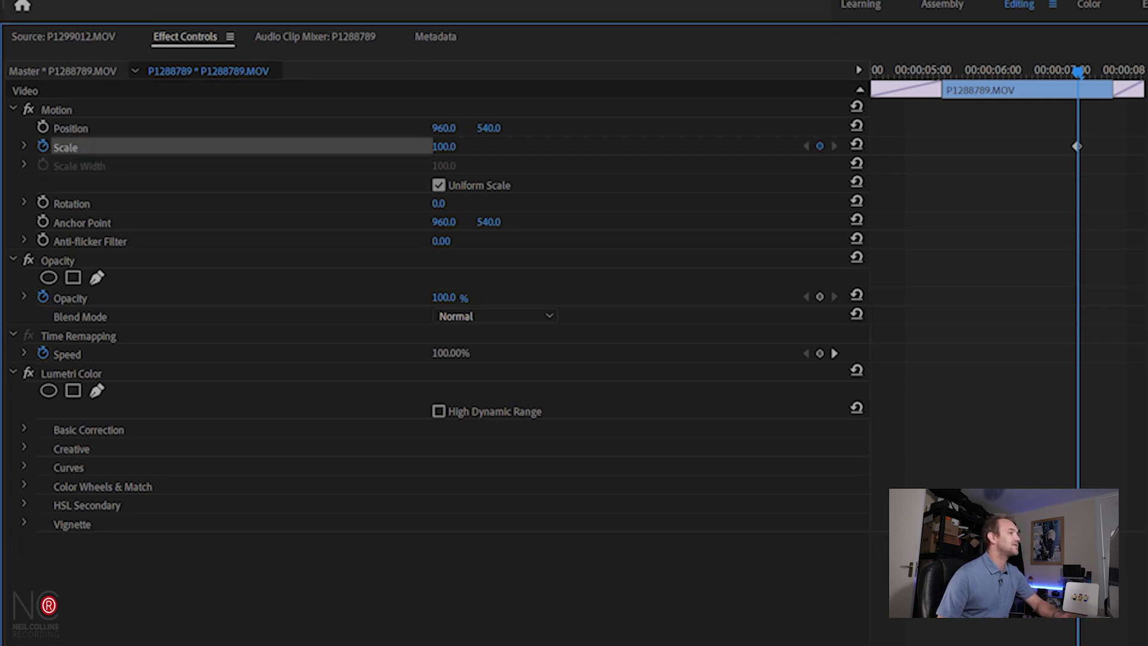
Add a second Scale keyframe of 200 further along P1288789.MOV and shift it to the end of the clip
{"action": "left_click_drag", "start_coordinate": [1077, 70], "coordinate": [1113, 70]}
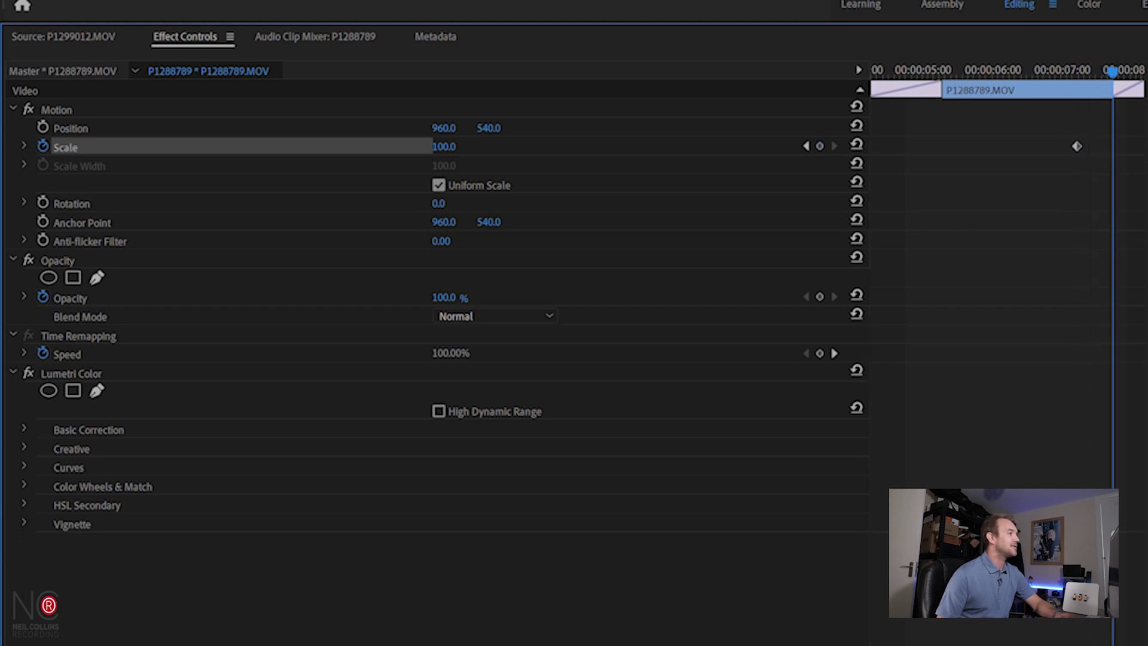
{"action": "left_click", "coordinate": [444, 147]}
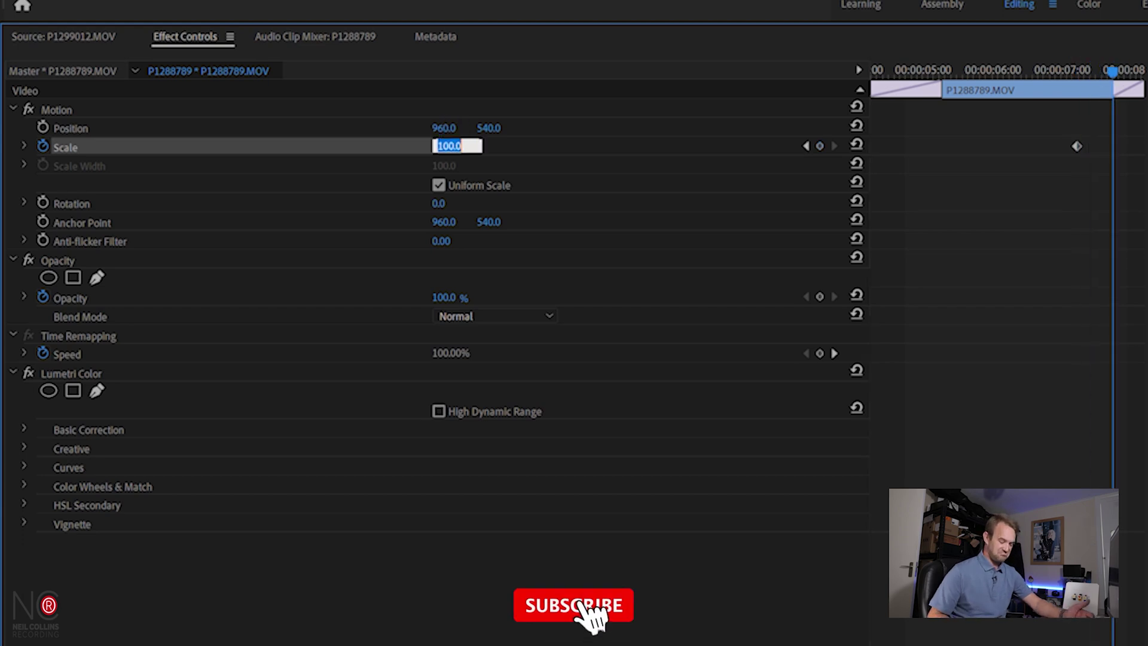
{"action": "type", "text": "200"}
{"action": "key", "text": "Return"}
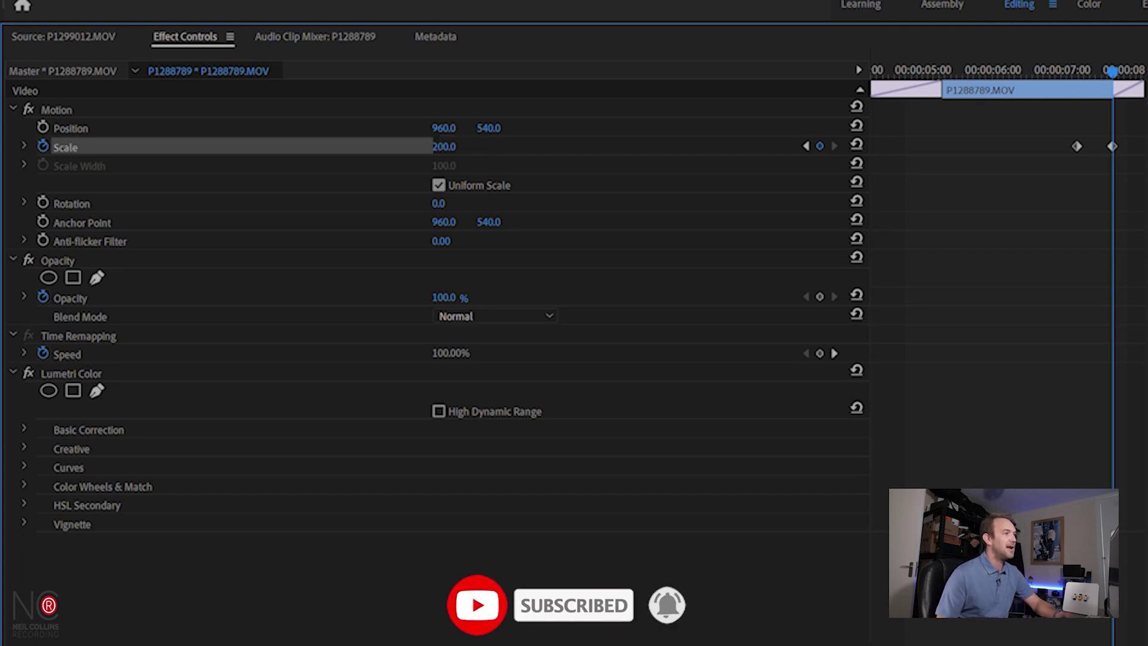
{"action": "left_click_drag", "start_coordinate": [1112, 146], "coordinate": [1142, 146]}
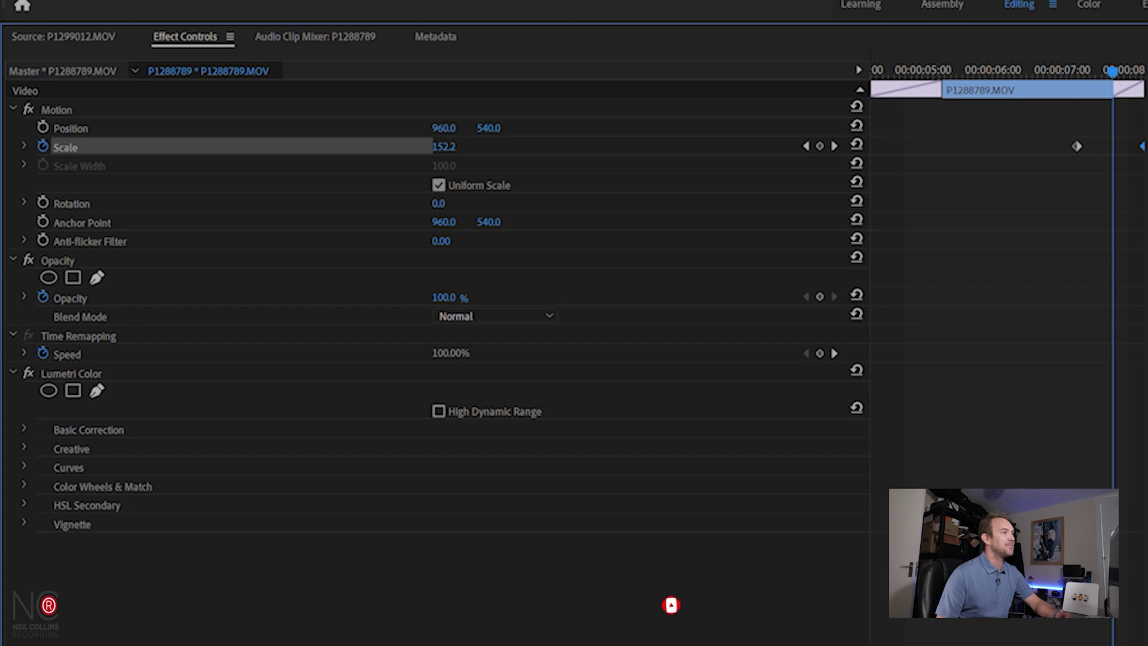
Play P1288789.MOV from about 00:00:06:05 to check the zoom animation
{"action": "left_click_drag", "start_coordinate": [1115, 70], "coordinate": [1009, 70]}
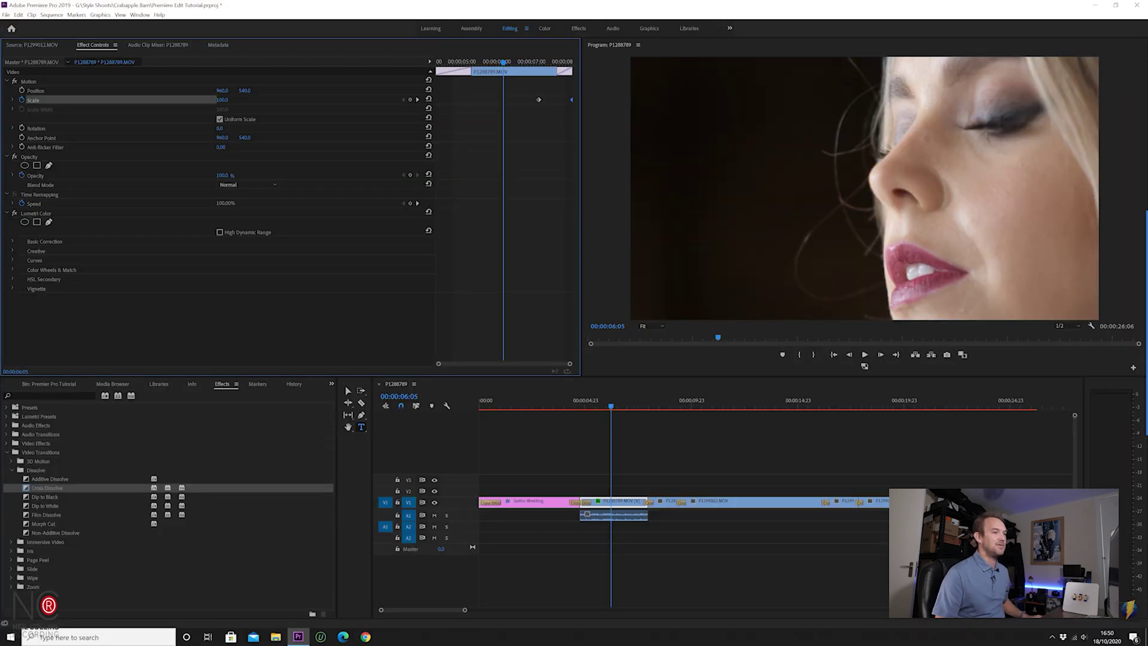
{"action": "key", "text": "space"}
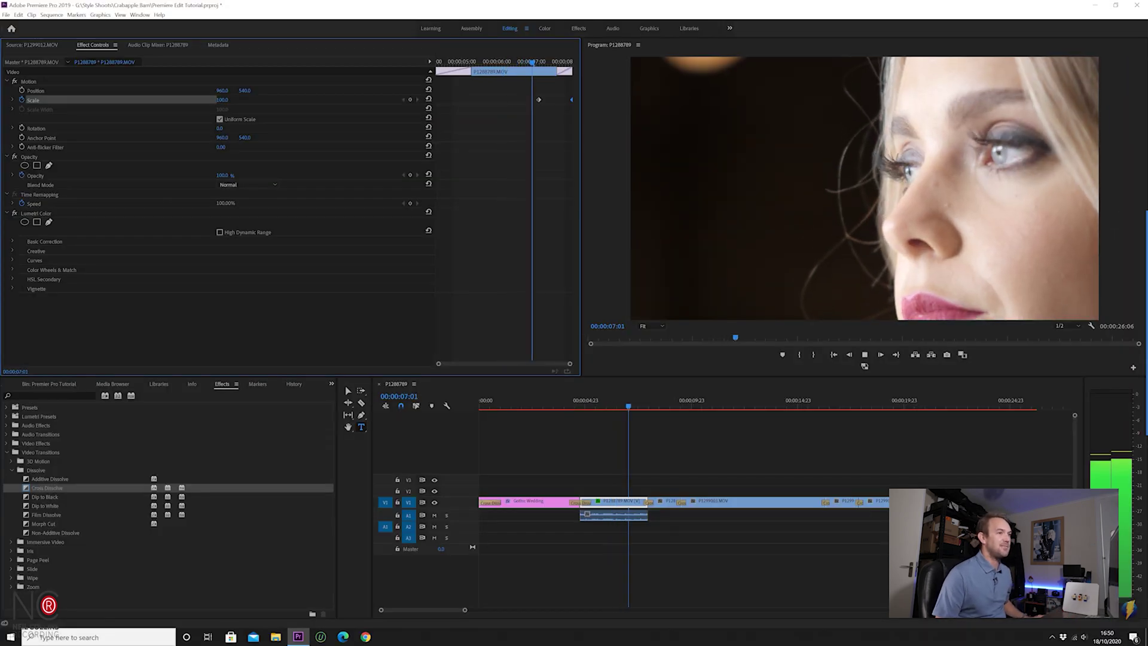
{"action": "key", "text": "space"}
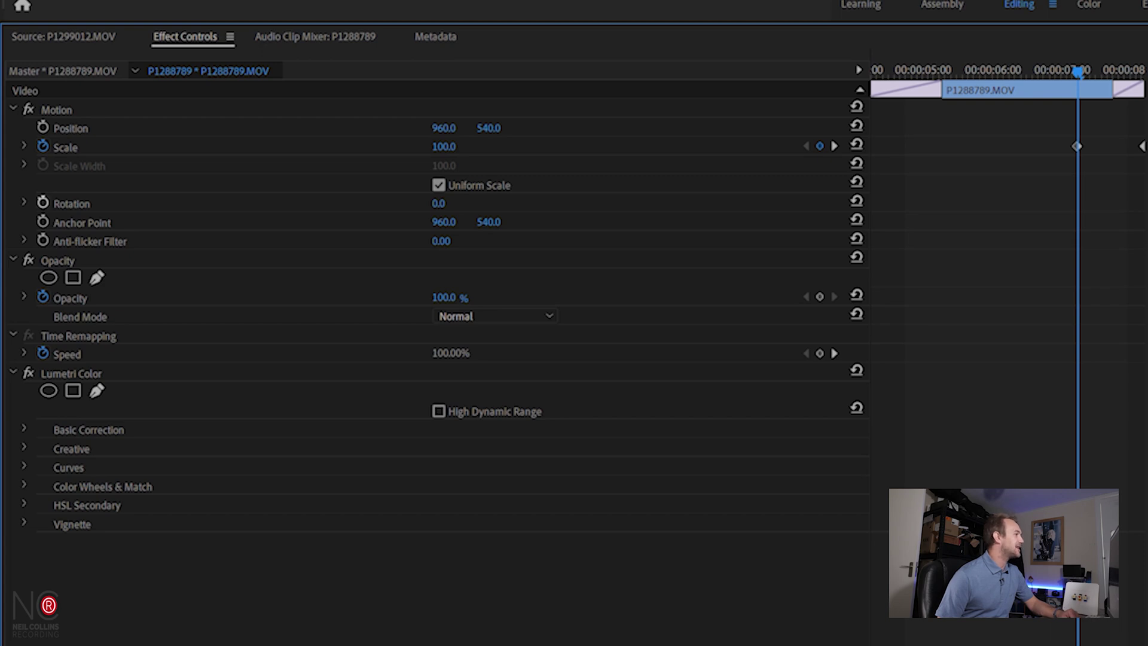
Animate Rotation from 0 at the first Scale keyframe to 180 degrees, moving the second Rotation keyframe to the clip's end
{"action": "left_click", "coordinate": [42, 203]}
{"action": "left_click_drag", "start_coordinate": [1078, 72], "coordinate": [1099, 73]}
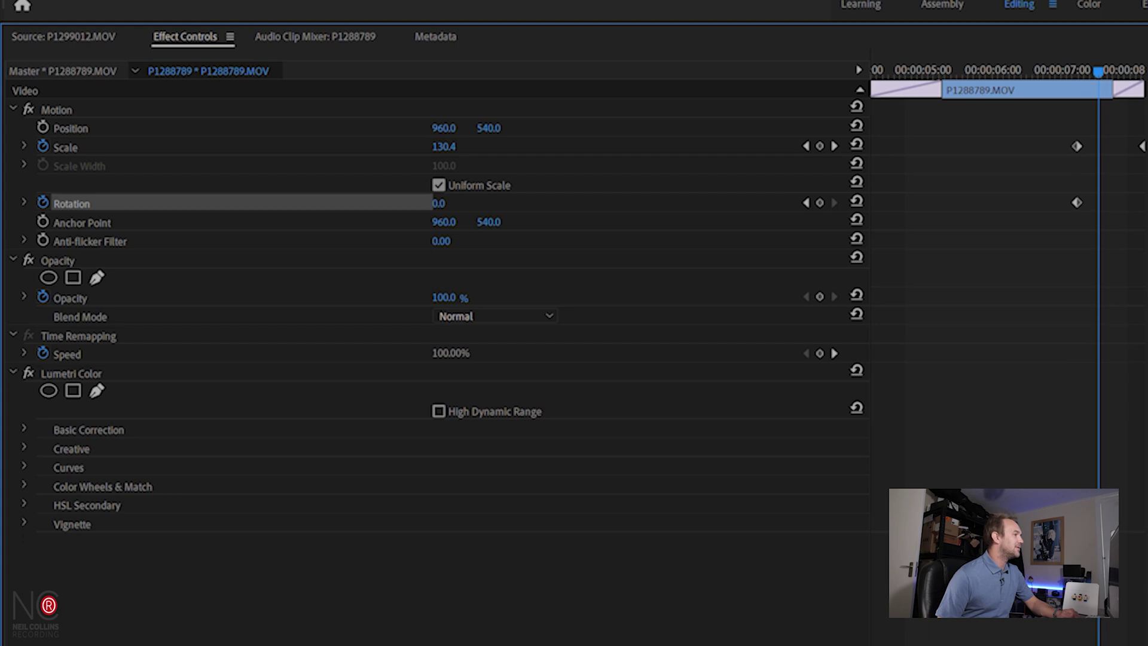
{"action": "left_click", "coordinate": [439, 203]}
{"action": "type", "text": "180"}
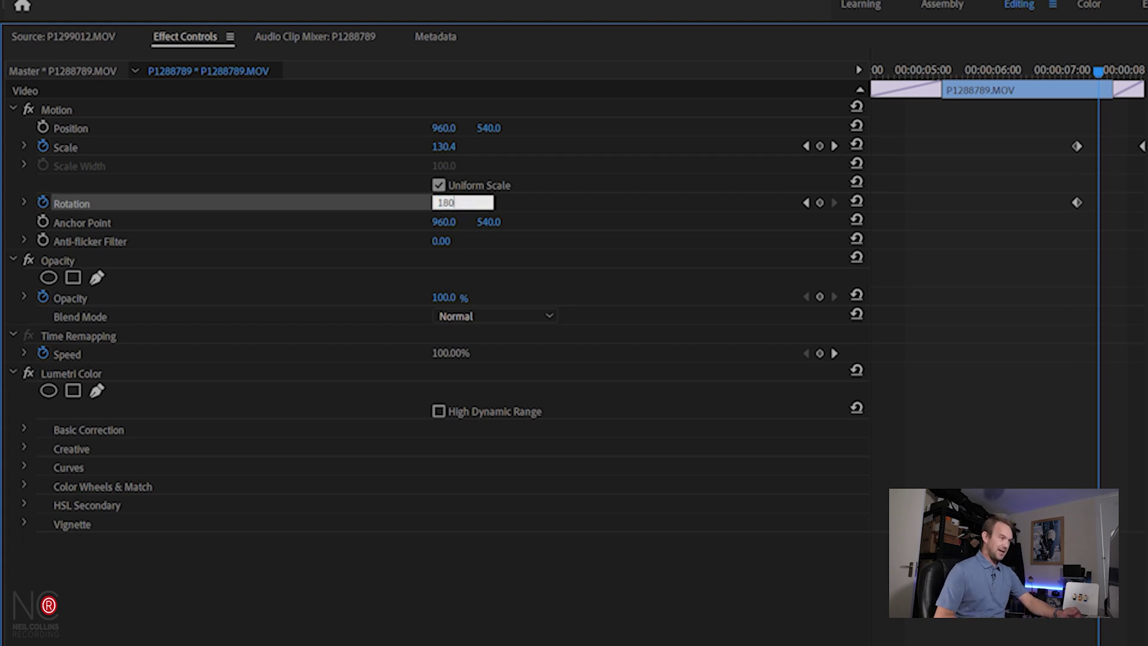
{"action": "key", "text": "Return"}
{"action": "left_click_drag", "start_coordinate": [1098, 202], "coordinate": [1135, 202]}
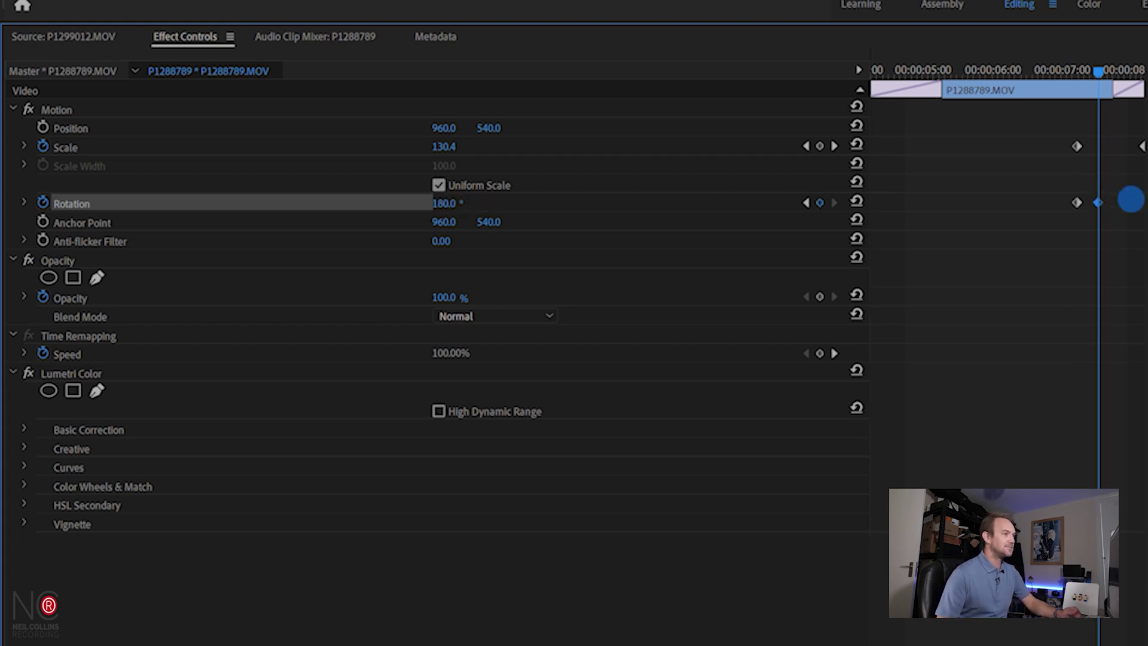
Play P1288789.MOV from 00:00:06:15 to check the combined zoom and rotation, returning the playhead to 00:00:07:05
{"action": "left_click", "coordinate": [1035, 70]}
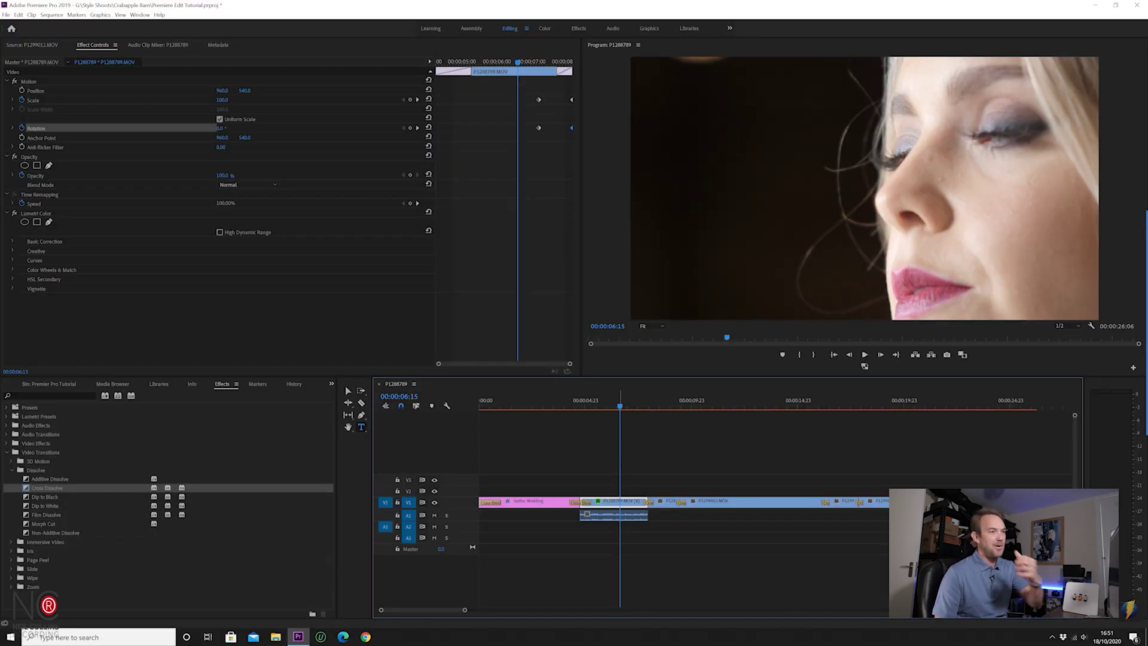
{"action": "key", "text": "space"}
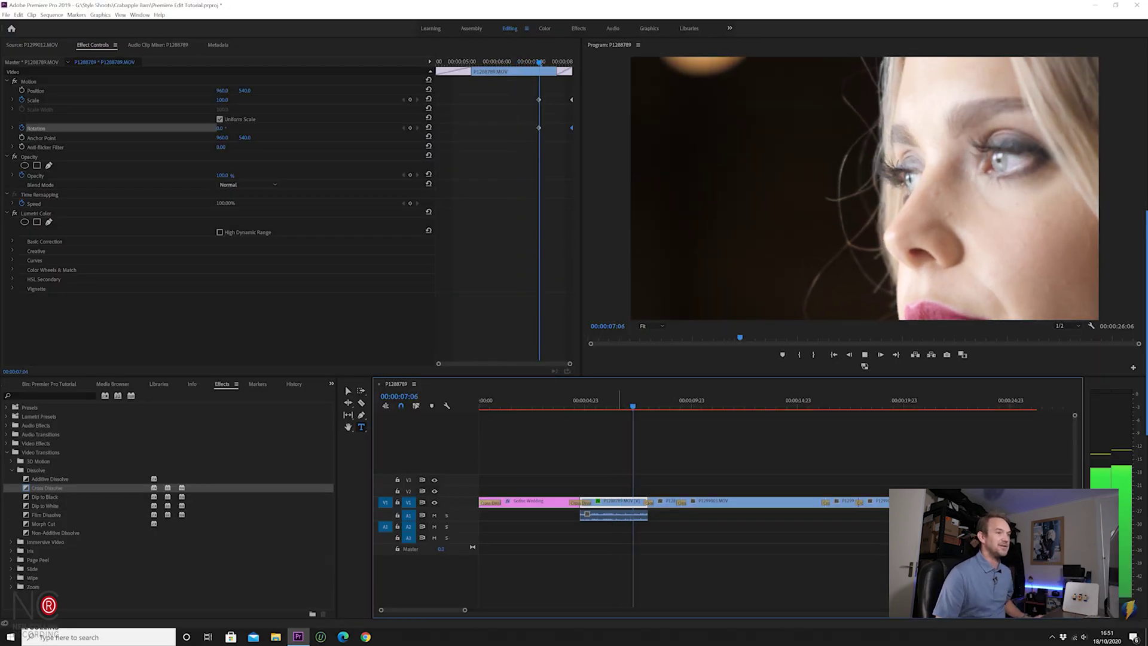
{"action": "key", "text": "space"}
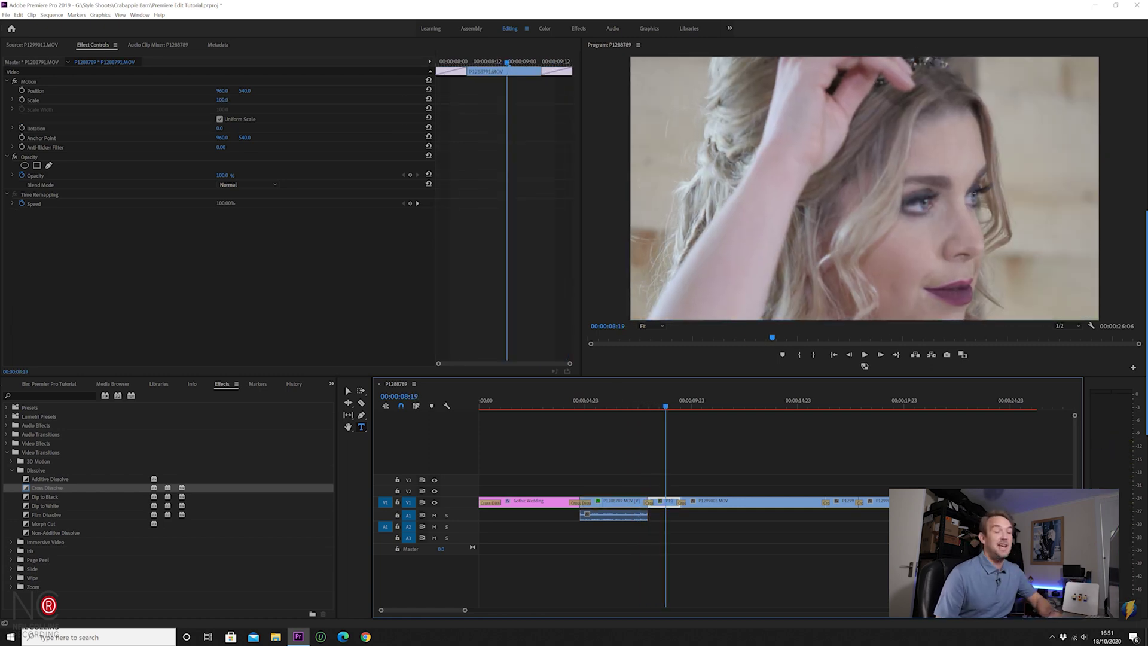
{"action": "left_click", "coordinate": [632, 401]}
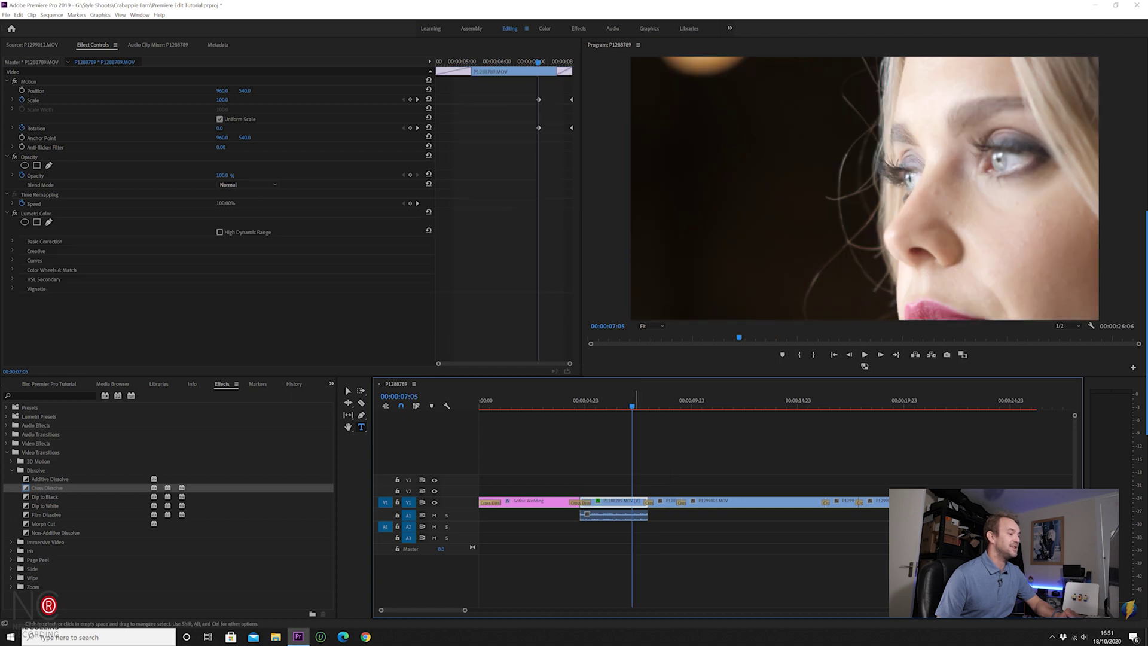
Delete both Rotation keyframes from P1288789.MOV and place the playhead at 00:00:06:02
{"action": "left_click_drag", "start_coordinate": [519, 123], "coordinate": [579, 146]}
{"action": "key", "text": "Delete"}
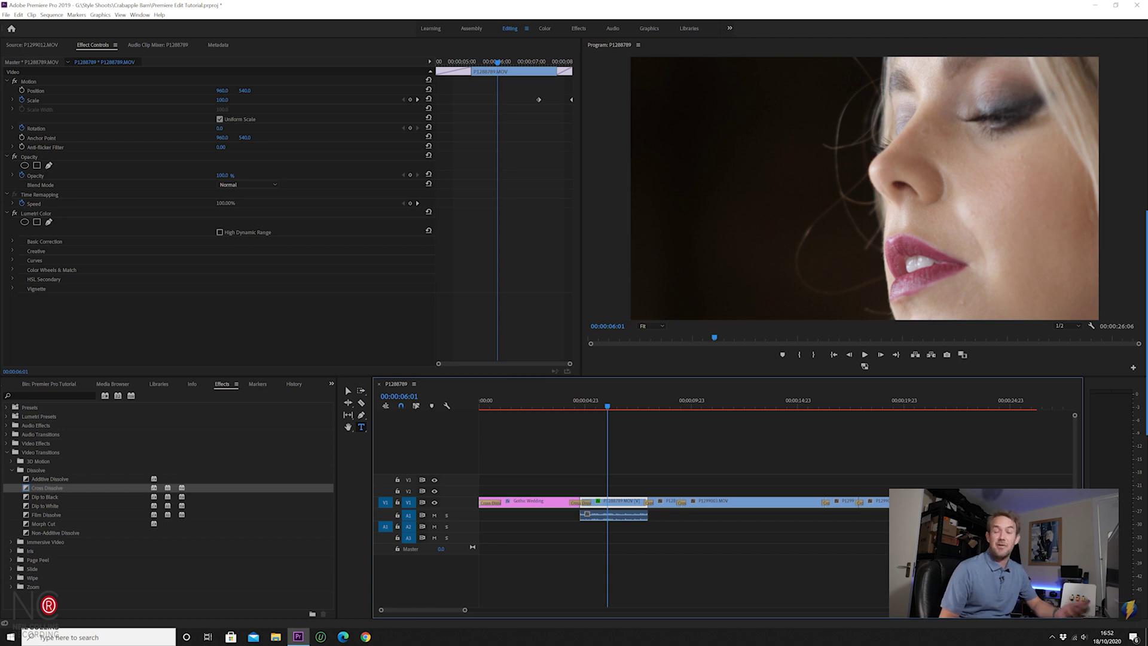
{"action": "left_click_drag", "start_coordinate": [497, 62], "coordinate": [464, 58]}
{"action": "left_click", "coordinate": [608, 406]}
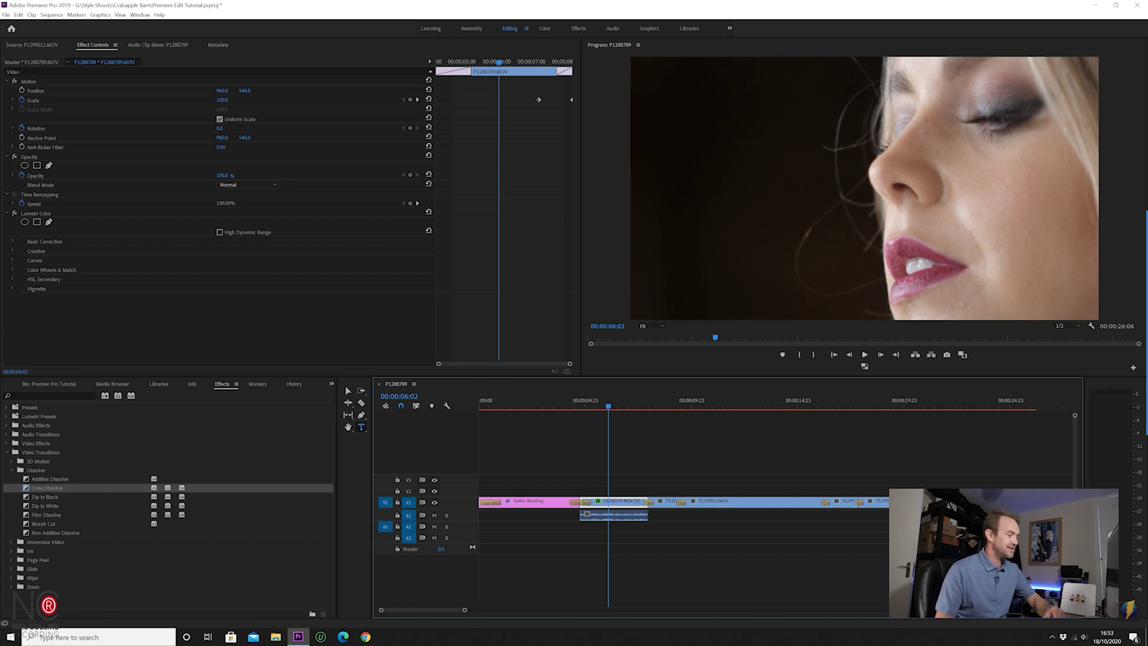
Create an adjustment layer with the default video settings in the Premier Pro Tutorial bin
{"action": "left_click", "coordinate": [49, 384]}
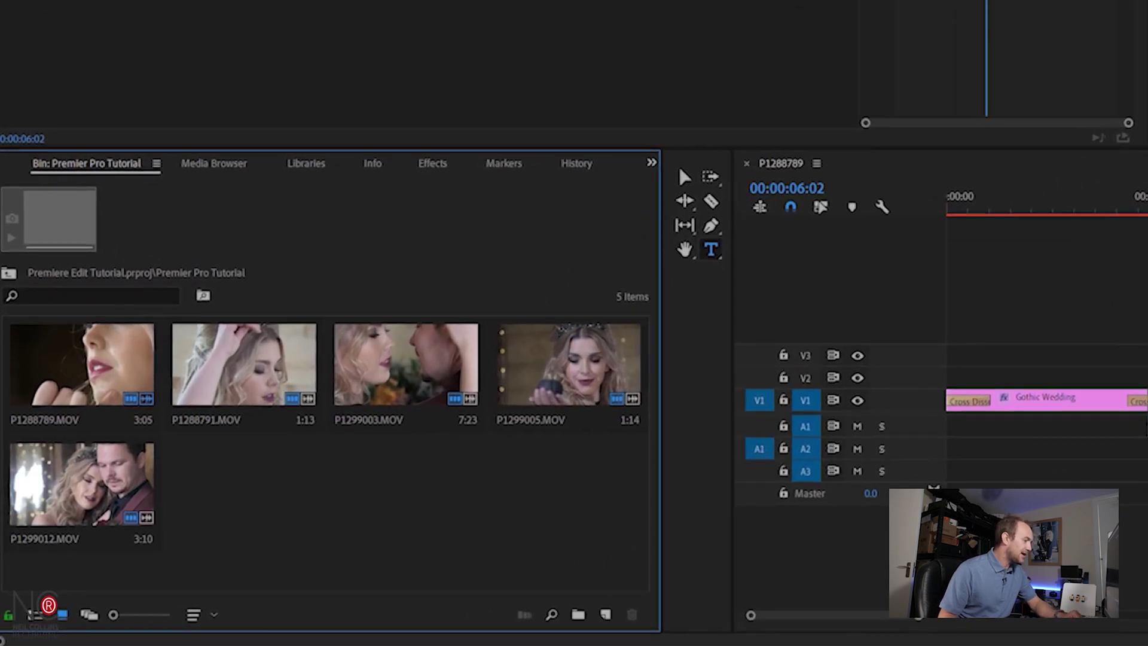
{"action": "left_click", "coordinate": [605, 614]}
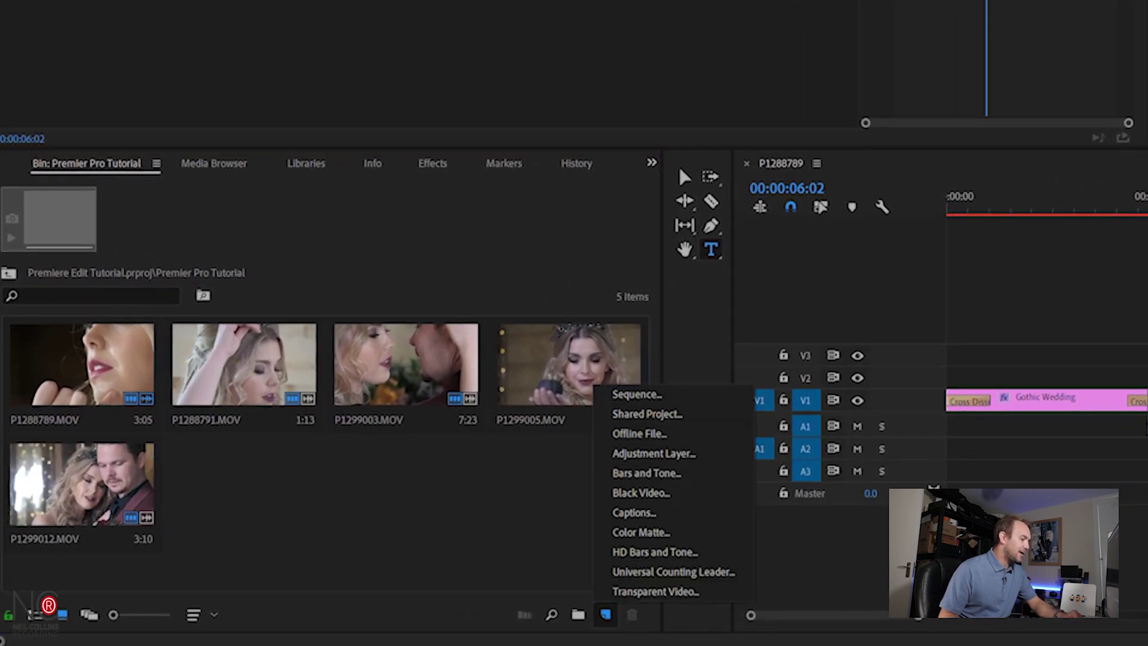
{"action": "left_click", "coordinate": [654, 453]}
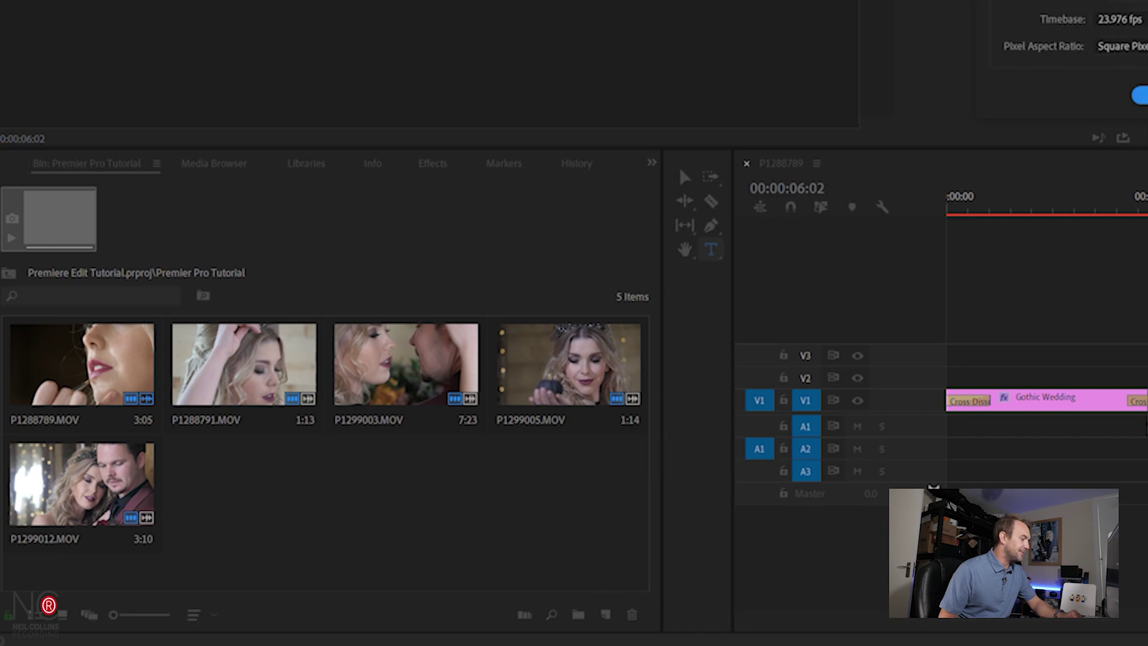
{"action": "key", "text": "Return"}
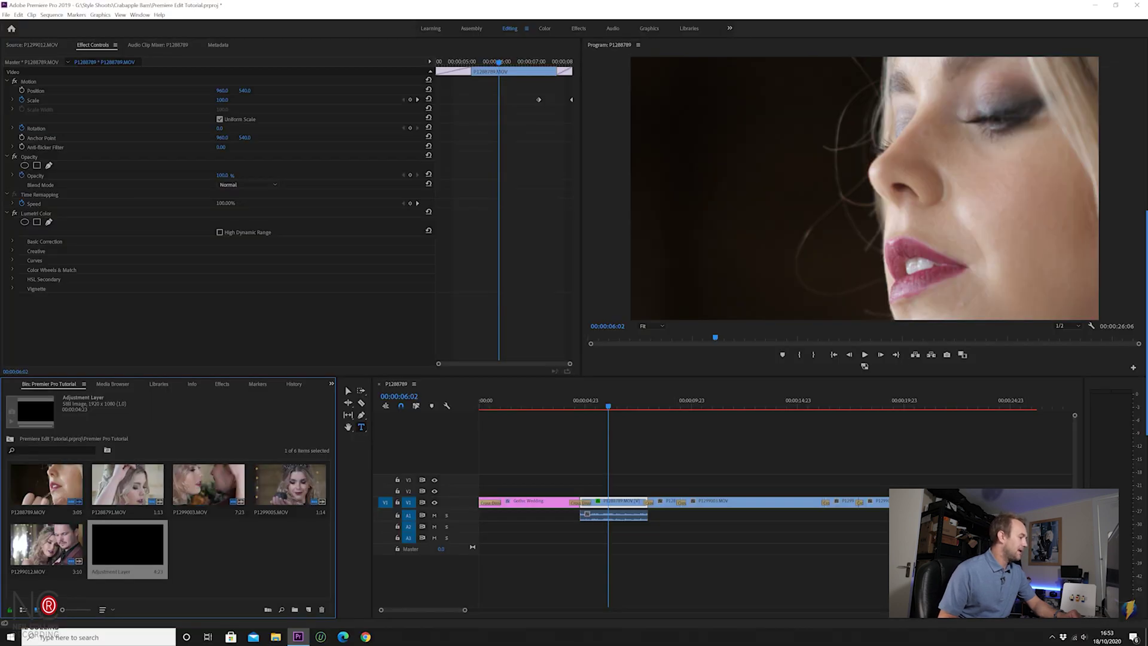
Place the adjustment layer on track V2 from the start of P1288789.MOV across the video clips, and set the playhead to 00:00:10:05
{"action": "left_click_drag", "start_coordinate": [127, 542], "coordinate": [916, 459]}
{"action": "left_click", "coordinate": [685, 401]}
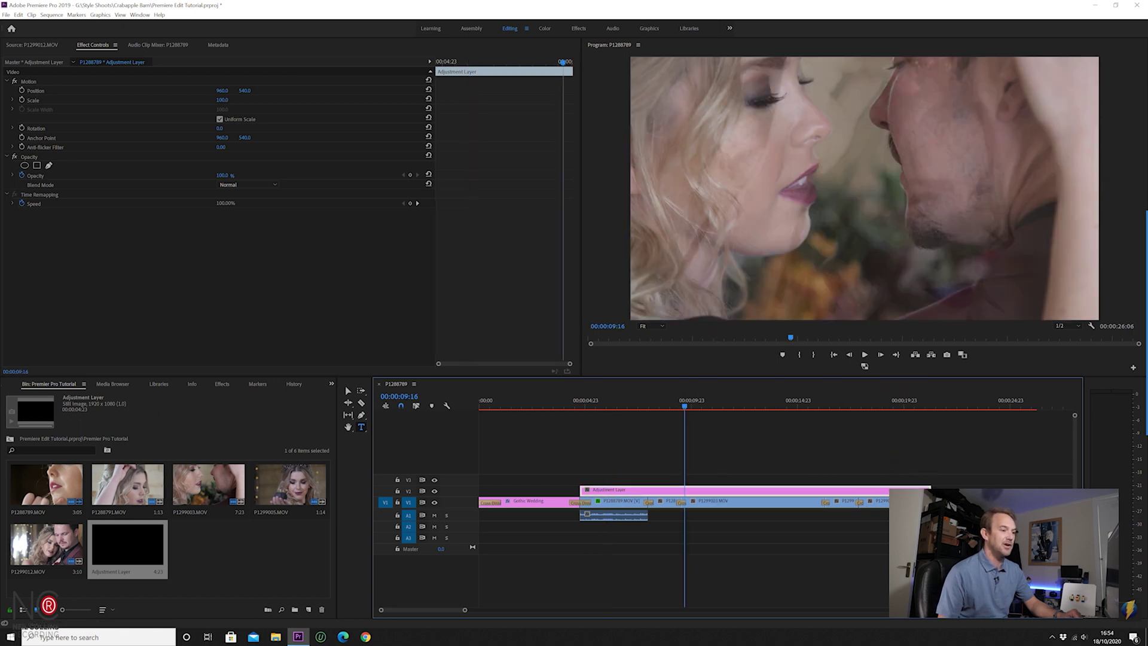
{"action": "left_click", "coordinate": [743, 401]}
{"action": "left_click", "coordinate": [696, 401]}
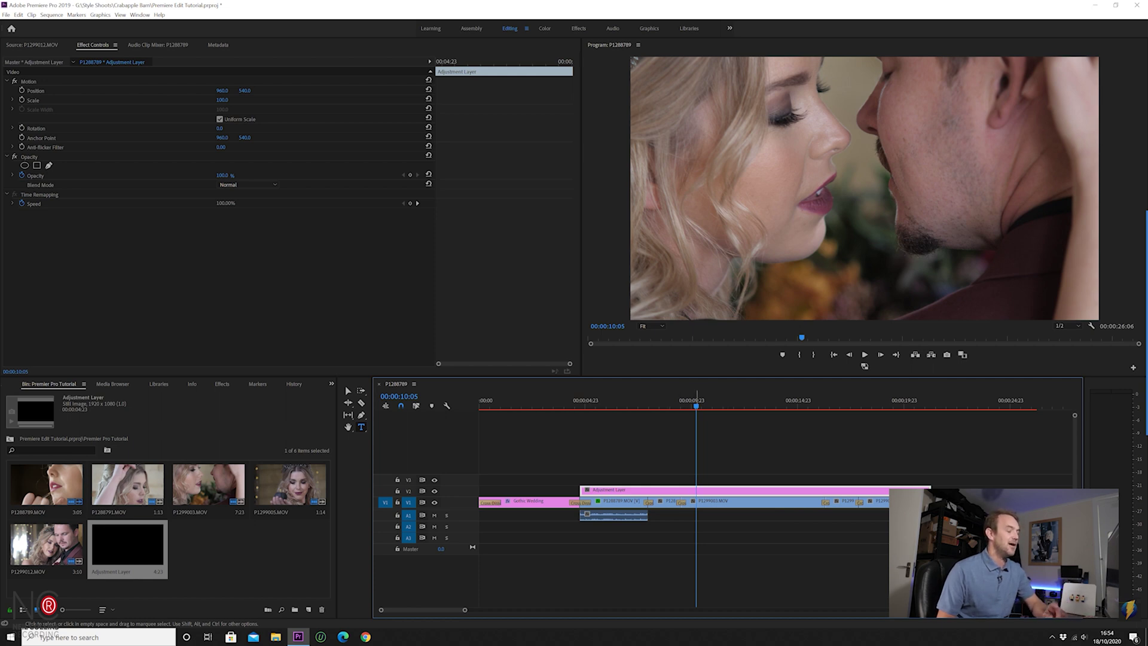
Apply the Lumetri Color effect from the Color Correction video effects to the adjustment layer on V2
{"action": "double_click", "coordinate": [717, 490]}
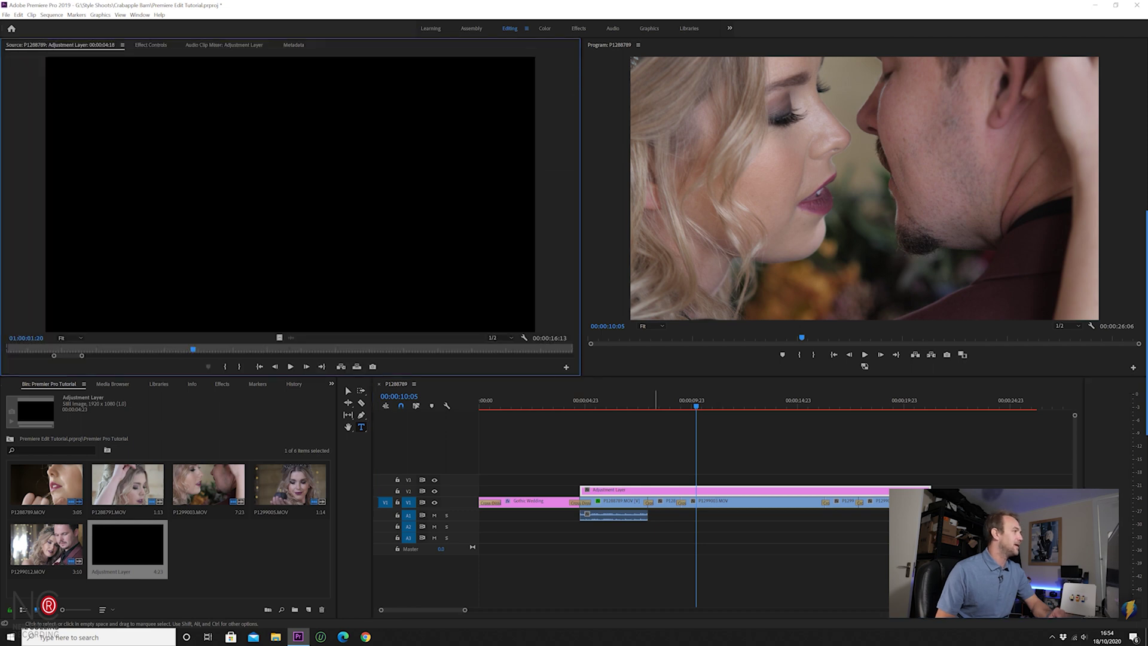
{"action": "left_click", "coordinate": [154, 45]}
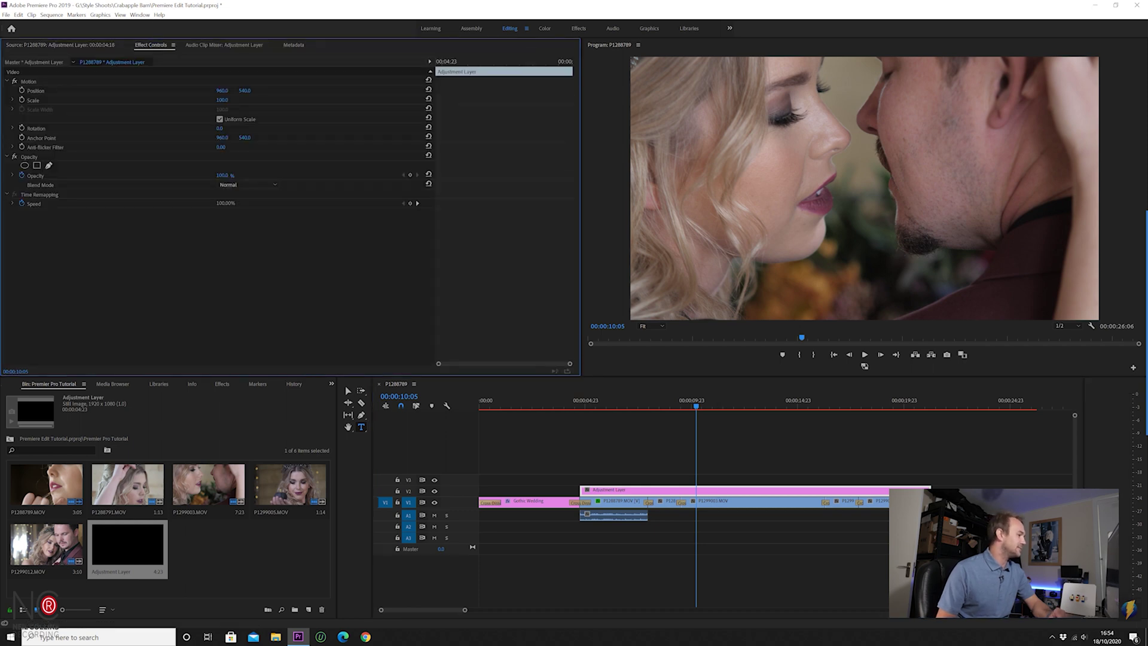
{"action": "left_click", "coordinate": [222, 383]}
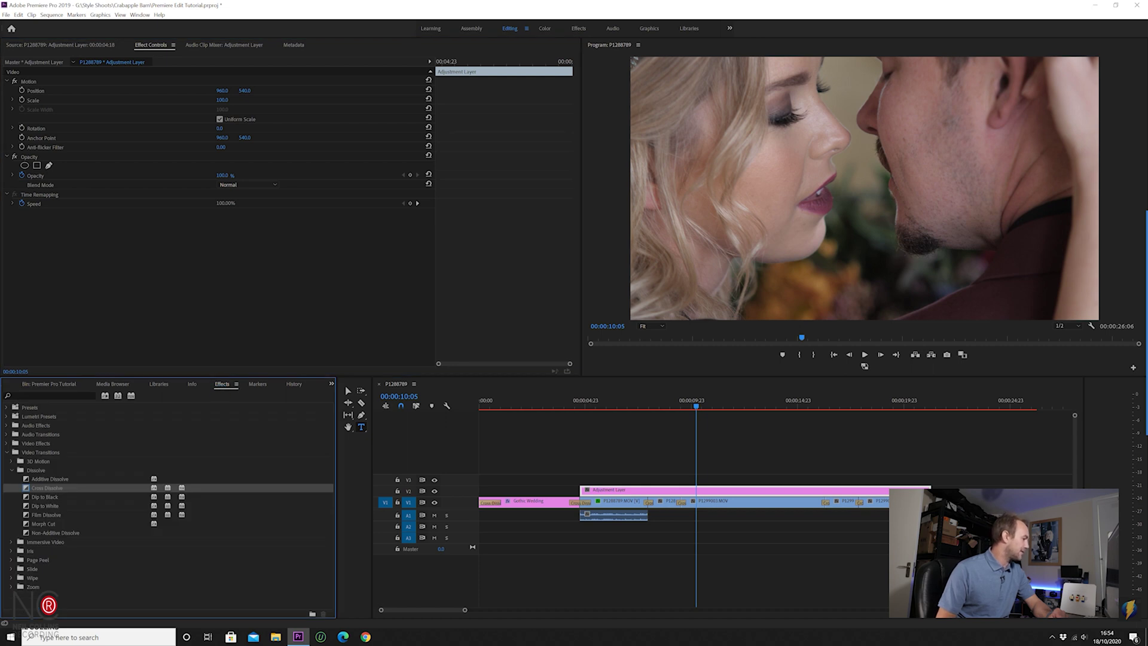
{"action": "left_click", "coordinate": [32, 443]}
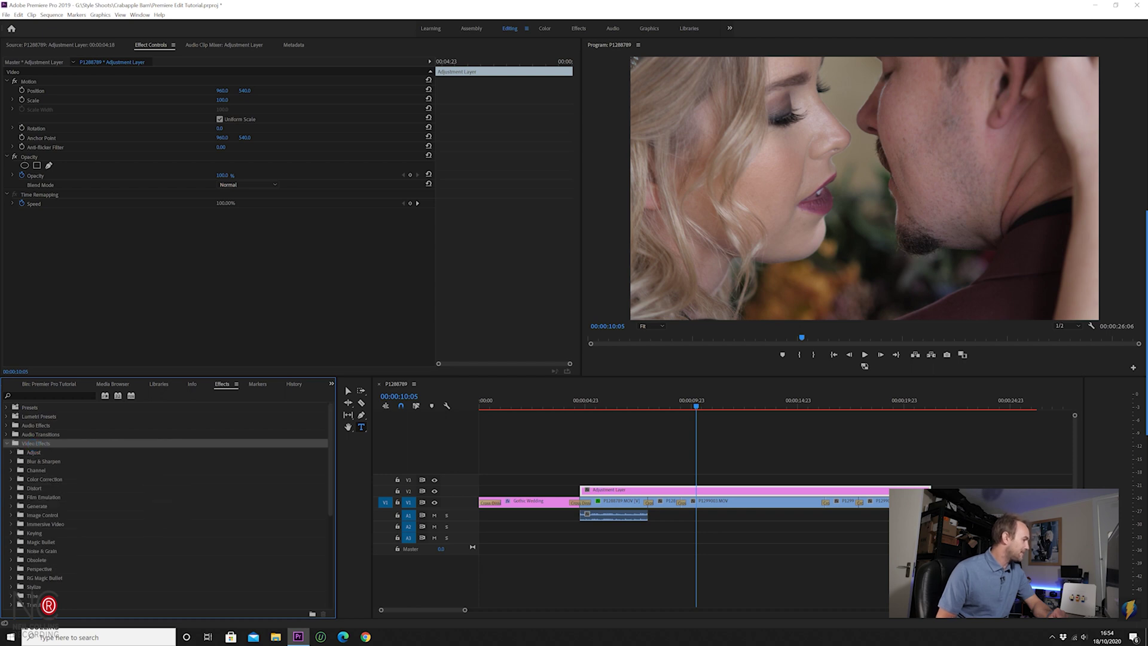
{"action": "left_click", "coordinate": [45, 478]}
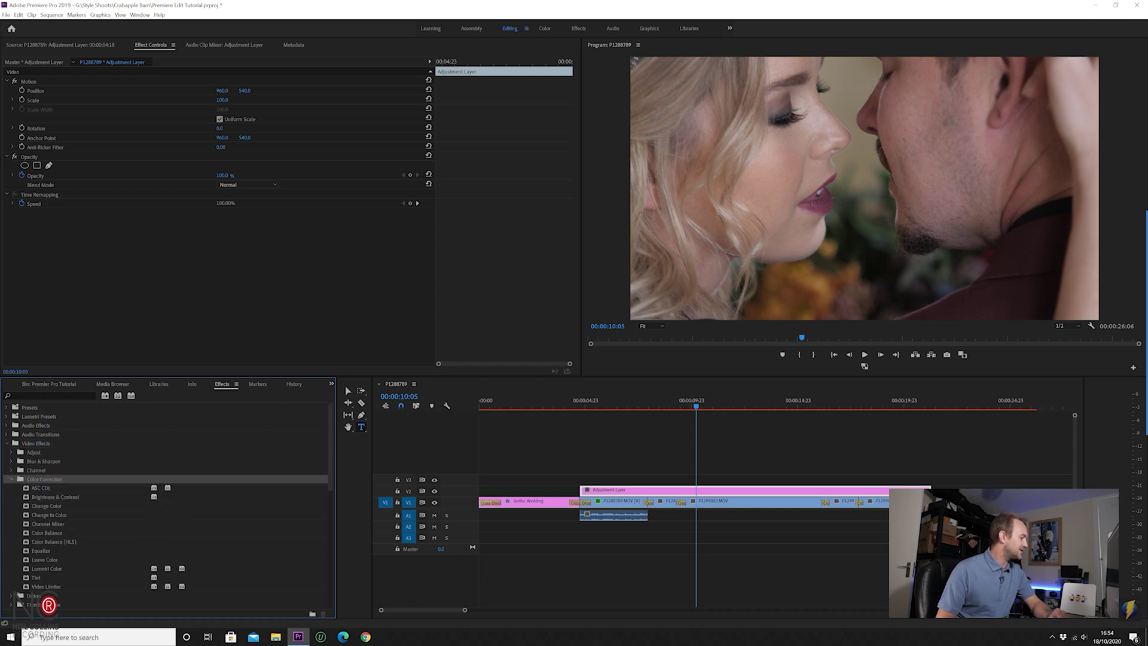
{"action": "double_click", "coordinate": [47, 568]}
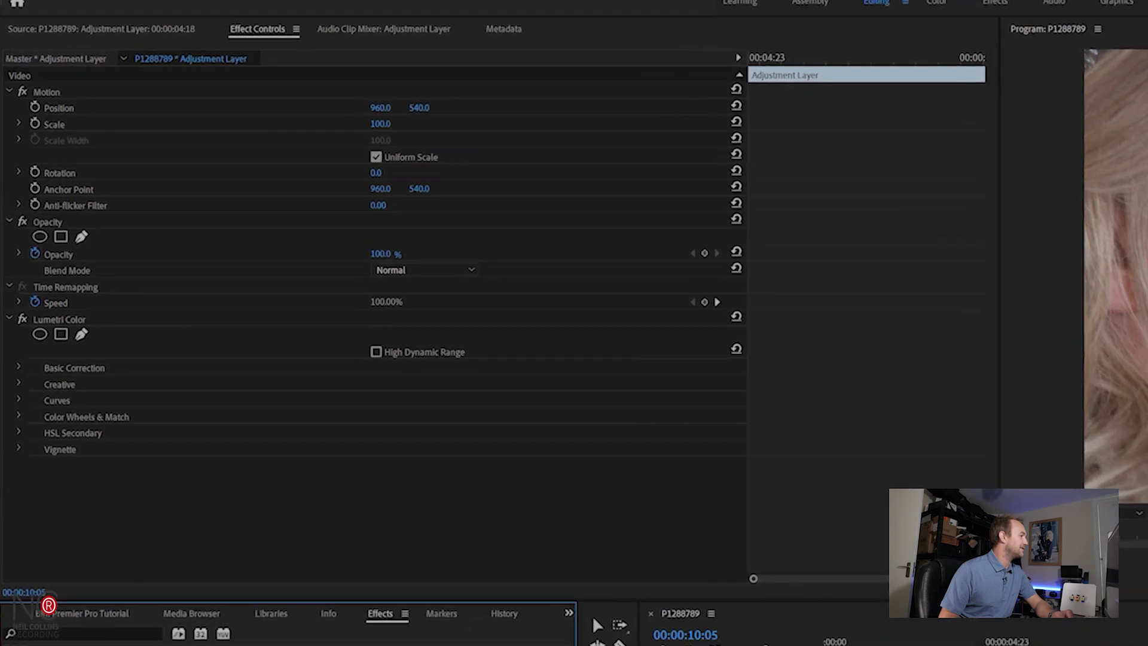
Set the Creative look of the adjustment layer's Lumetri Color effect to Timbre 01
{"action": "left_click", "coordinate": [12, 250]}
{"action": "left_click", "coordinate": [20, 432]}
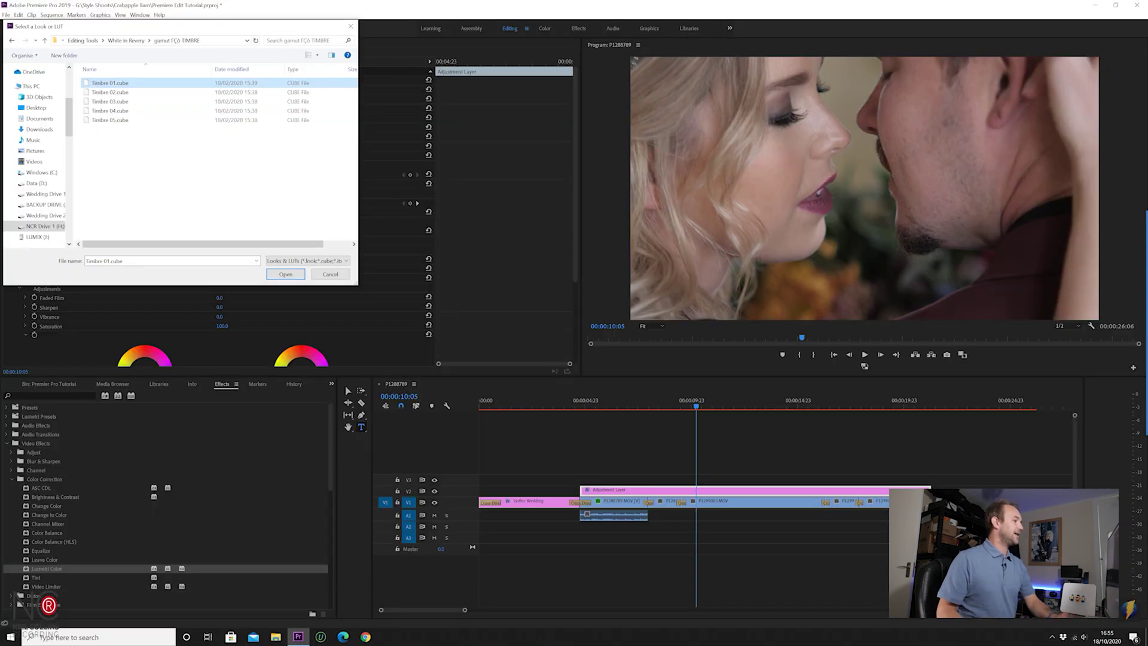
{"action": "left_click", "coordinate": [285, 273]}
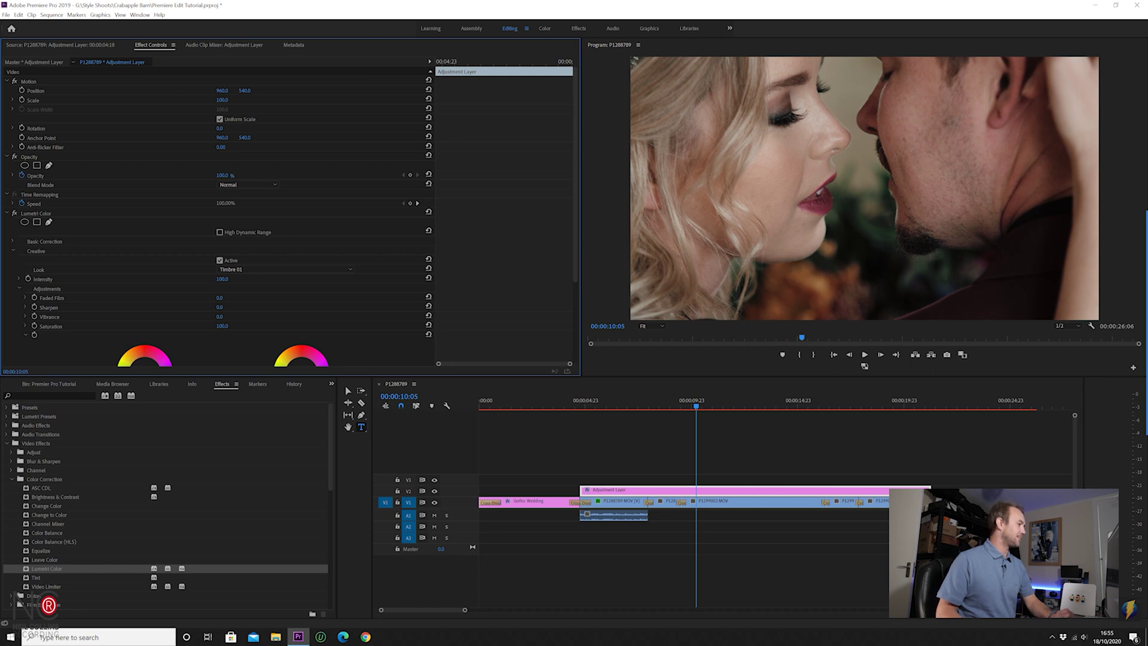
Compare the footage with the adjustment layer's Lumetri Color effect off and on at 00:00:10:05 and 00:00:06:19, leaving it enabled
{"action": "left_click", "coordinate": [15, 213]}
{"action": "left_click", "coordinate": [14, 212]}
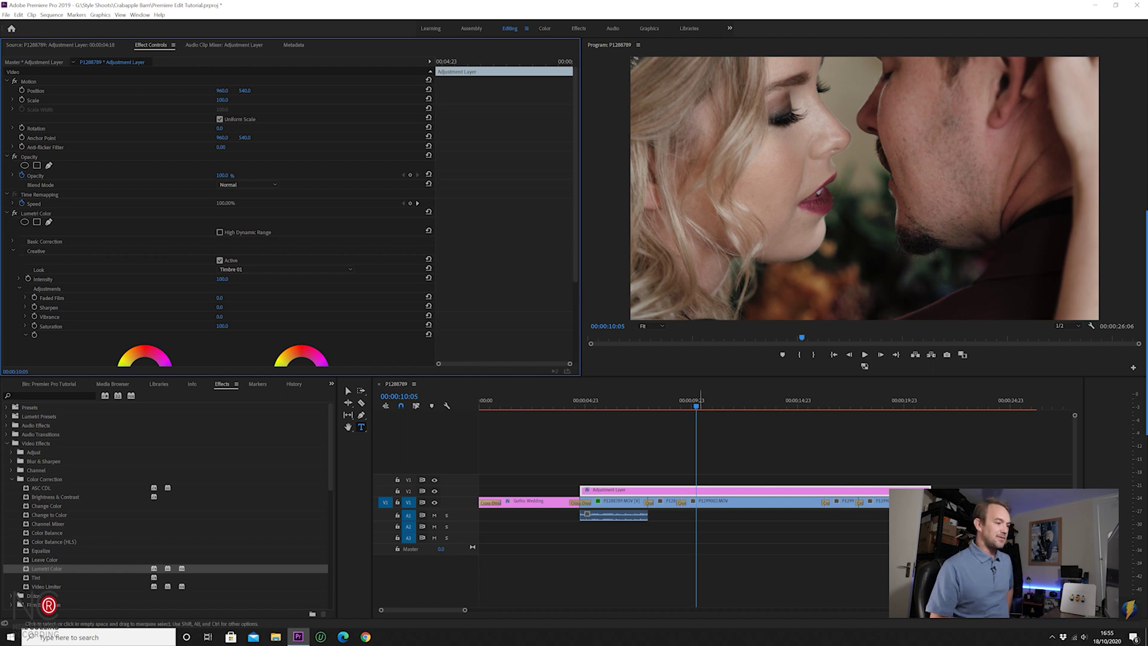
{"action": "left_click", "coordinate": [614, 400]}
{"action": "left_click", "coordinate": [624, 400]}
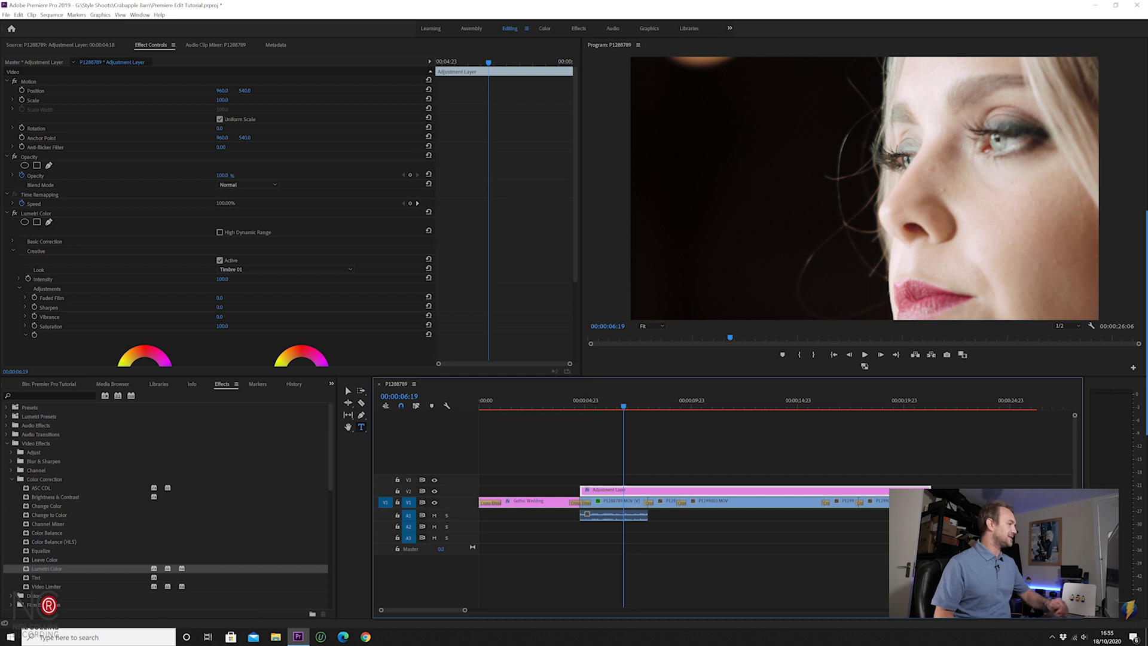
{"action": "left_click", "coordinate": [14, 213]}
{"action": "left_click", "coordinate": [14, 213]}
{"action": "left_click", "coordinate": [15, 213]}
{"action": "left_click", "coordinate": [14, 213]}
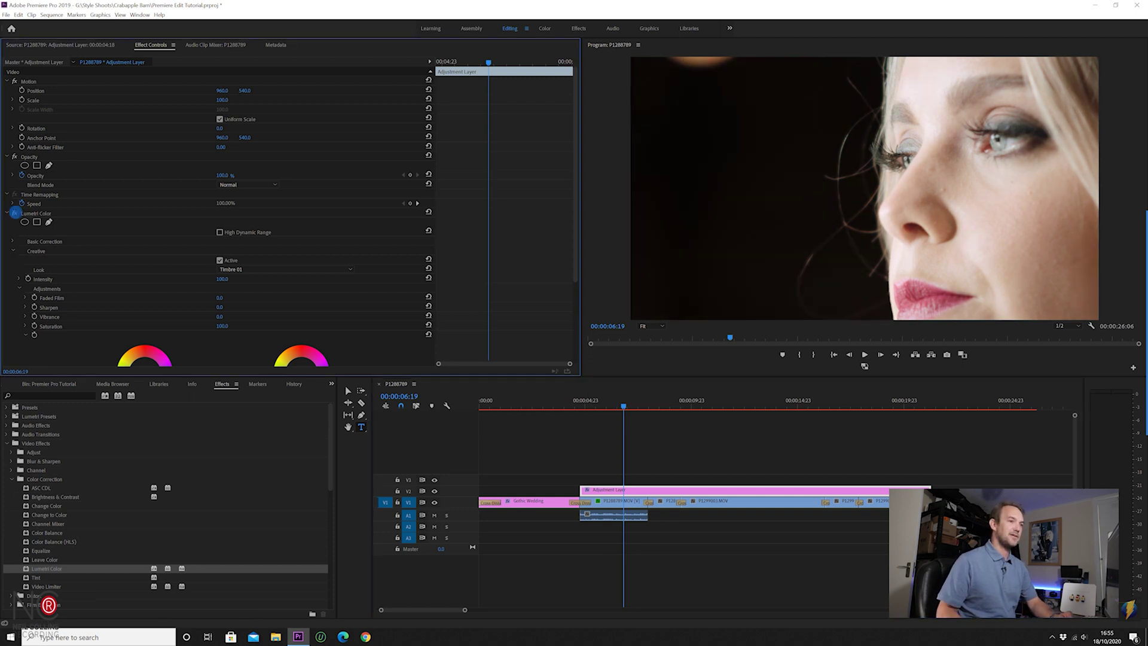
{"action": "left_click", "coordinate": [15, 213]}
{"action": "left_click", "coordinate": [15, 213]}
{"action": "left_click", "coordinate": [14, 213]}
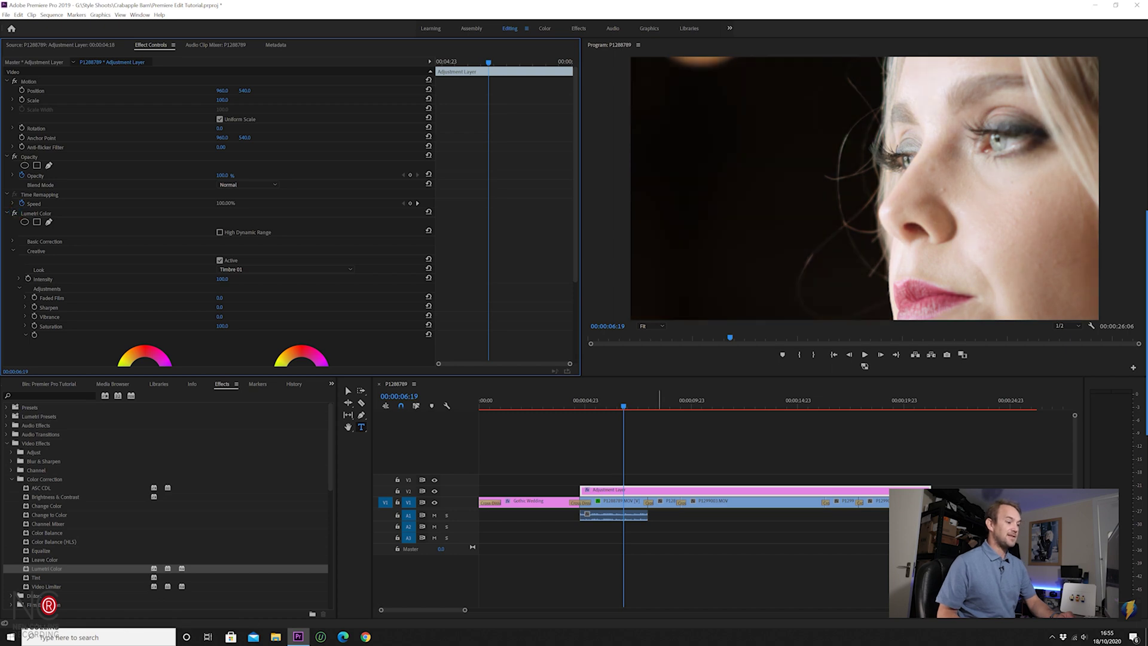
Compare the footage at 00:00:10:19 with track V2's output off and on, leaving the track visible
{"action": "left_click", "coordinate": [659, 401]}
{"action": "left_click", "coordinate": [708, 401]}
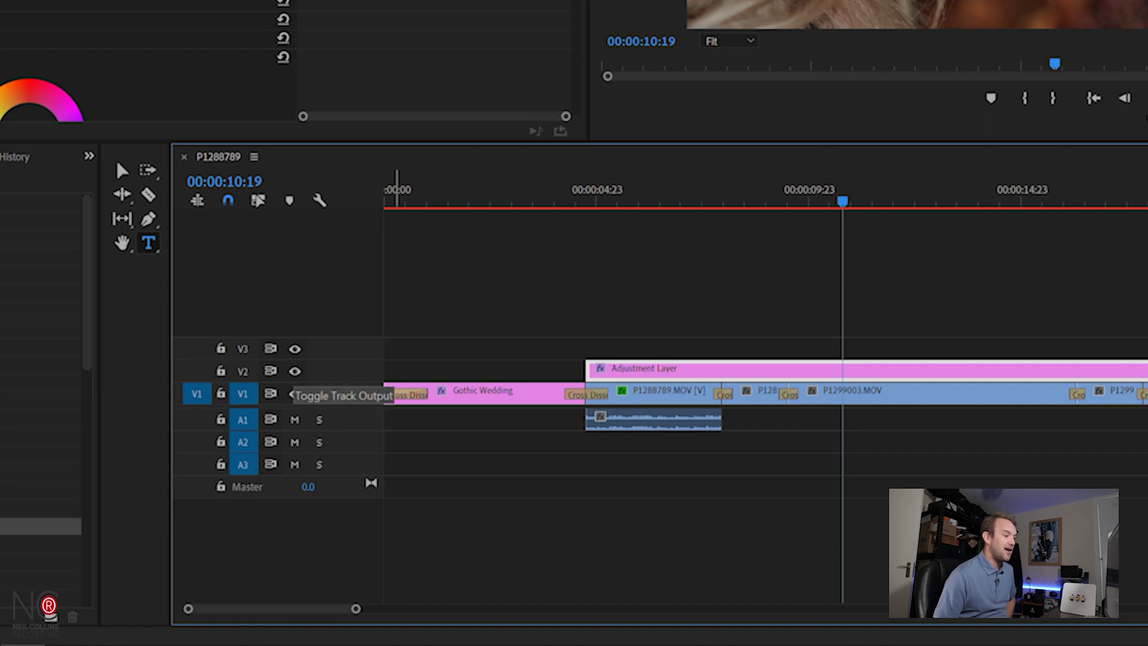
{"action": "left_click", "coordinate": [295, 370]}
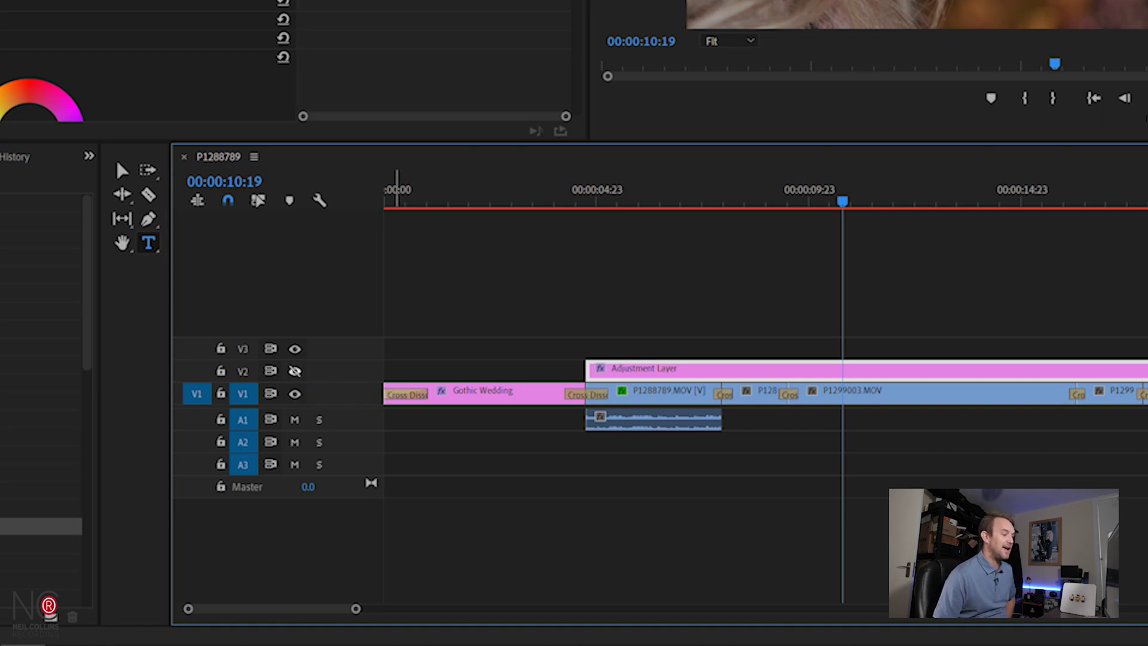
{"action": "left_click", "coordinate": [294, 371]}
{"action": "left_click", "coordinate": [294, 373]}
{"action": "left_click", "coordinate": [293, 373]}
{"action": "left_click", "coordinate": [293, 373]}
{"action": "left_click", "coordinate": [294, 372]}
{"action": "left_click", "coordinate": [295, 371]}
{"action": "left_click", "coordinate": [295, 371]}
{"action": "left_click", "coordinate": [294, 370]}
{"action": "left_click", "coordinate": [294, 371]}
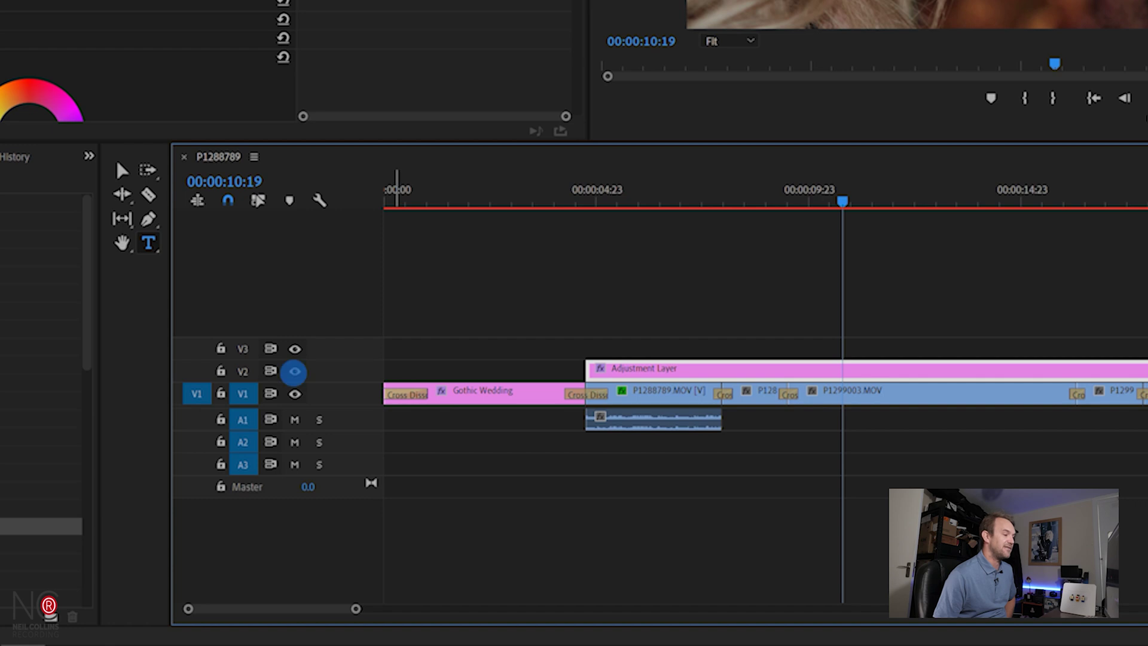
{"action": "left_click", "coordinate": [295, 370]}
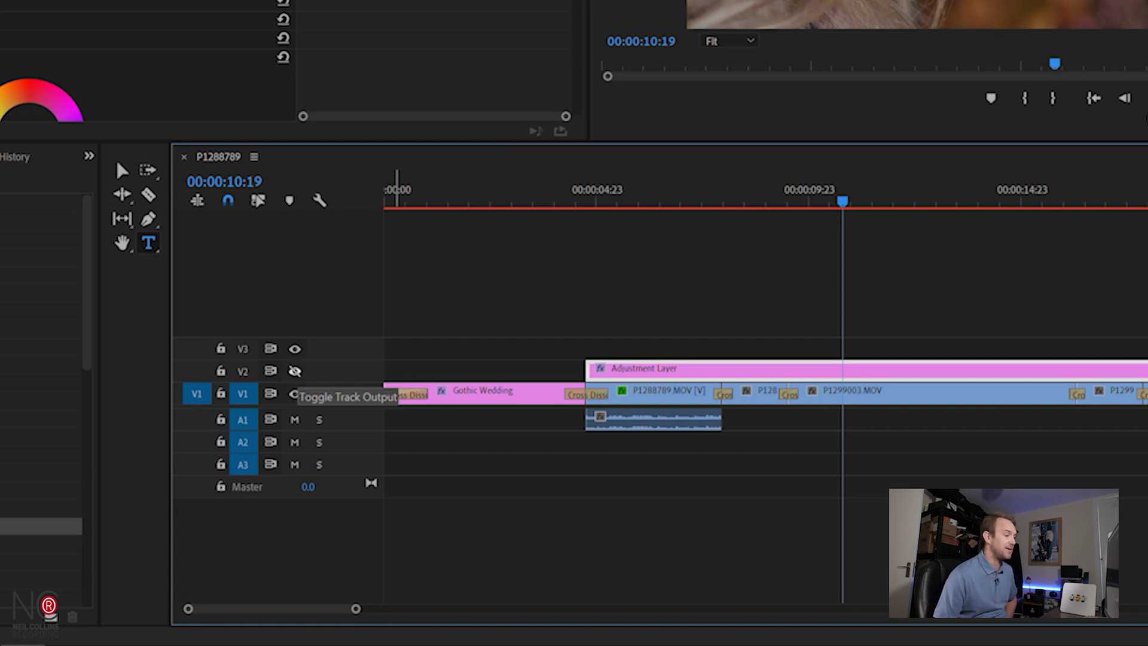
{"action": "left_click", "coordinate": [294, 370]}
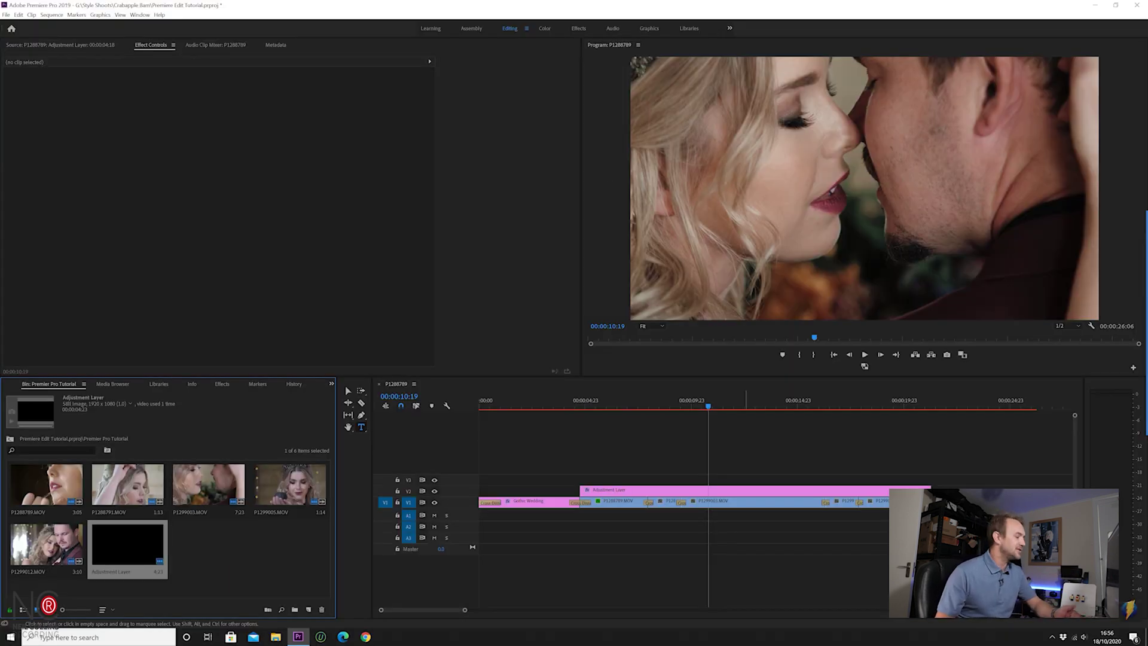
Import dark-side-of-paradise-goldford-musicbed-licensed.mp3 from the Crabapple Barn folder and place it on track A1 at the sequence start
{"action": "key", "text": "ctrl+i"}
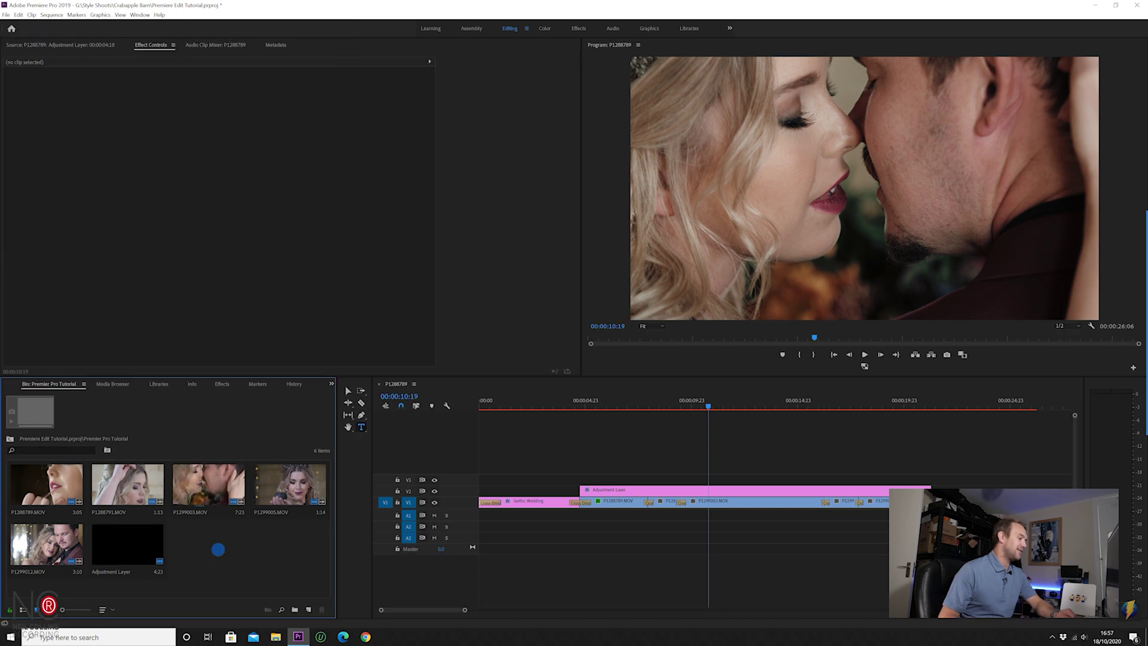
{"action": "left_click", "coordinate": [86, 40]}
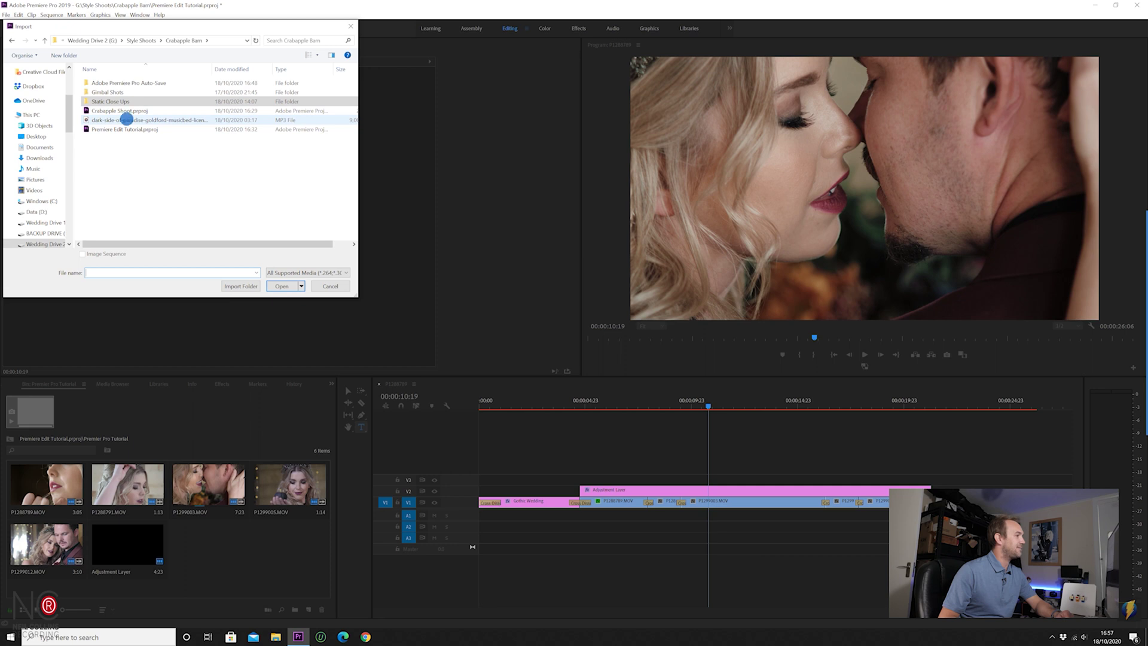
{"action": "left_click", "coordinate": [126, 120]}
{"action": "key", "text": "Return"}
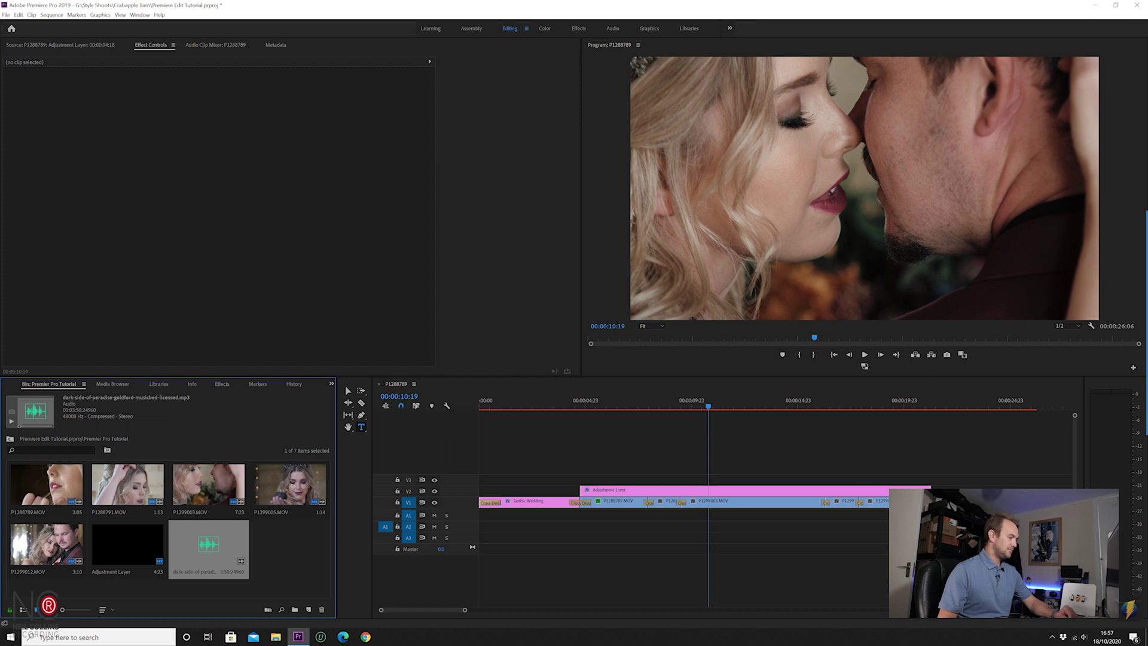
{"action": "mouse_move", "coordinate": [183, 539]}
{"action": "left_mouse_down"}
{"action": "mouse_move", "coordinate": [557, 525]}
{"action": "mouse_move", "coordinate": [479, 512]}
{"action": "left_mouse_up"}
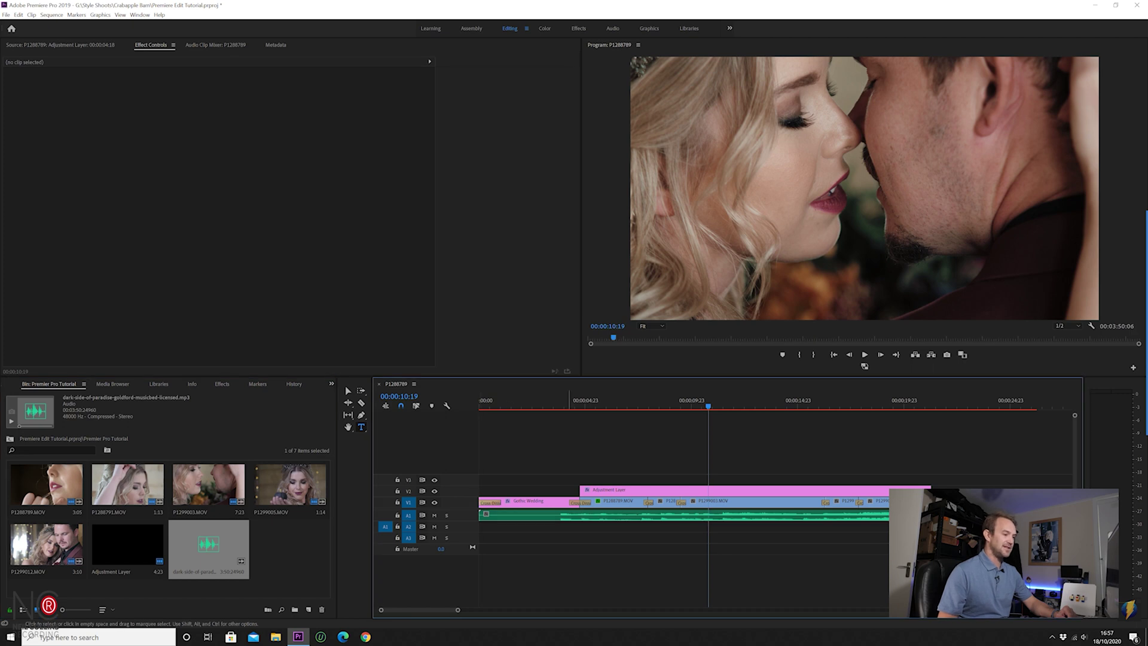
Trim the quiet opening off the music clip on A1 and move the clip back to the sequence start
{"action": "left_click_drag", "start_coordinate": [480, 513], "coordinate": [556, 506]}
{"action": "left_click_drag", "start_coordinate": [480, 512], "coordinate": [556, 502]}
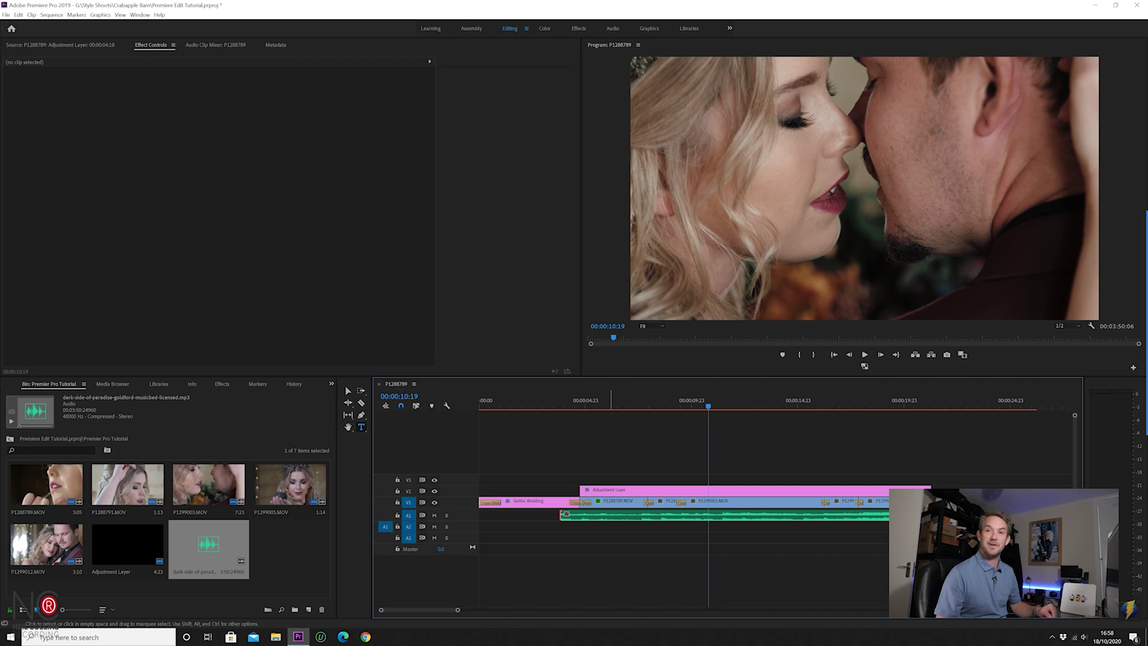
{"action": "left_click_drag", "start_coordinate": [611, 515], "coordinate": [531, 515]}
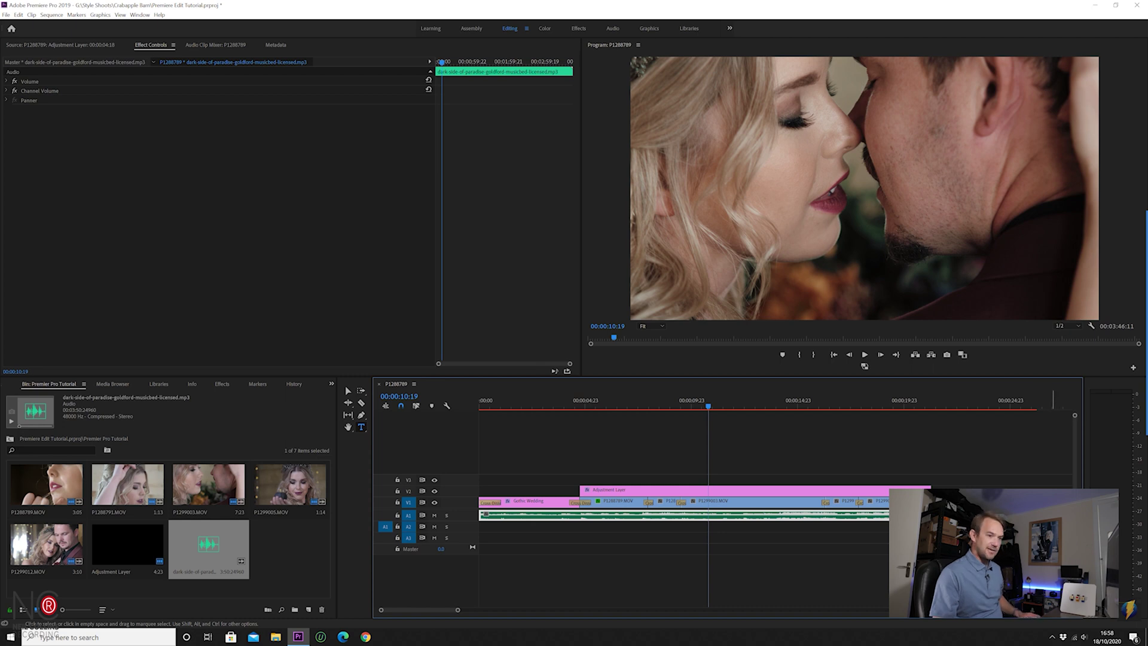
Cut the music on A1 at the end of the video, 00:00:26:06, and delete the excess
{"action": "key", "text": "c"}
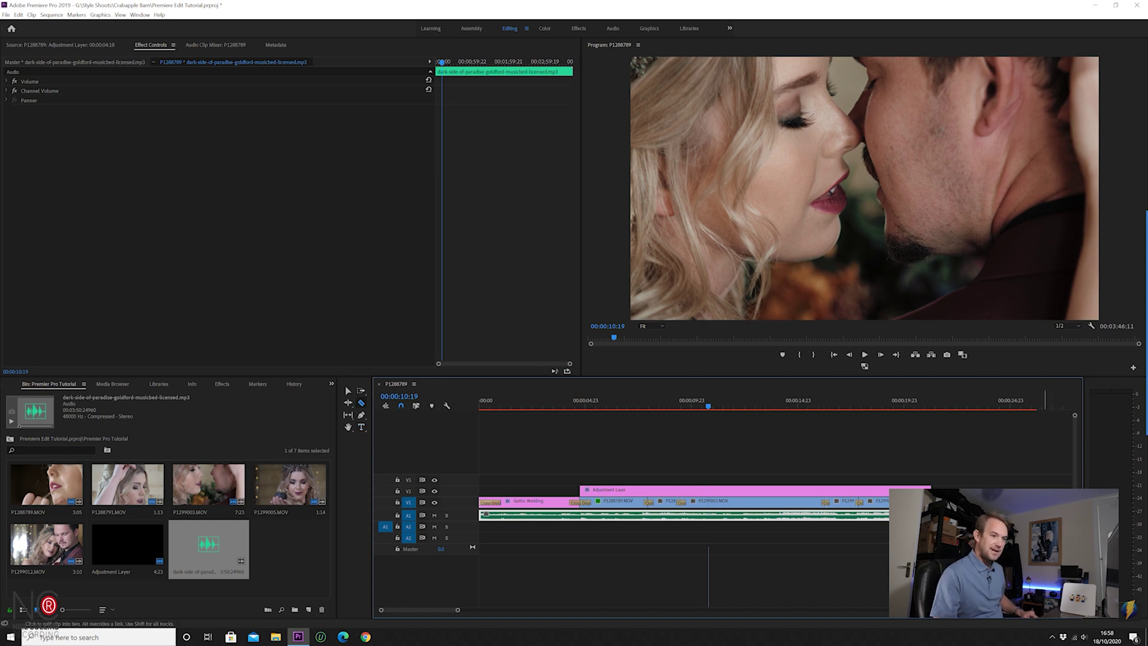
{"action": "key", "text": "v"}
{"action": "left_click", "coordinate": [1055, 515]}
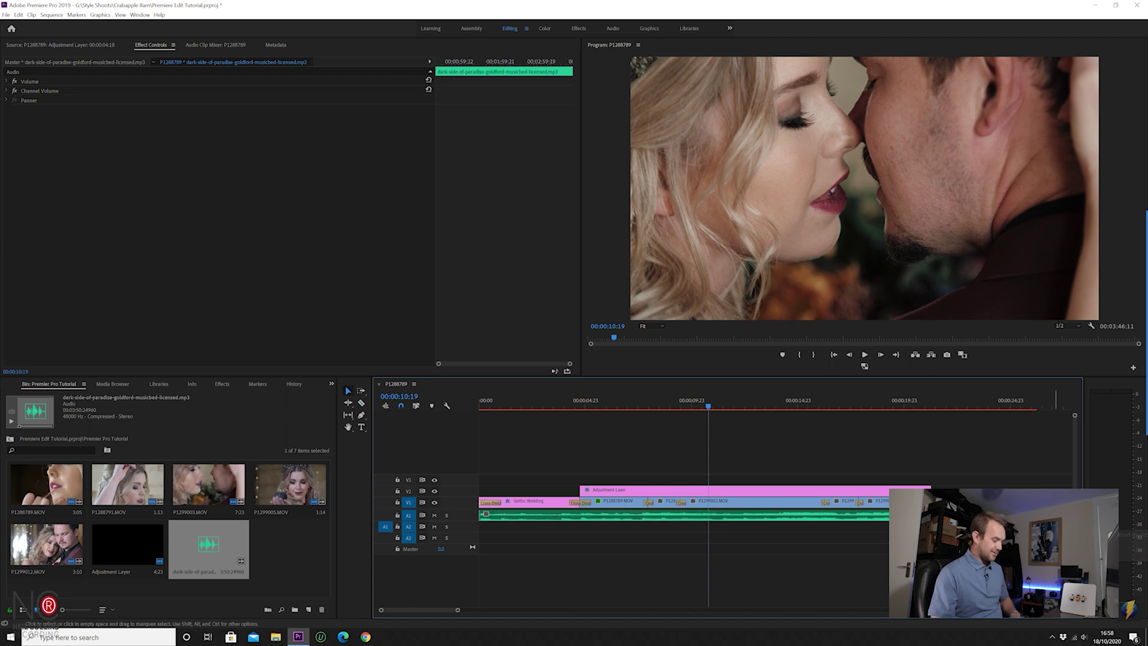
{"action": "key", "text": "Delete"}
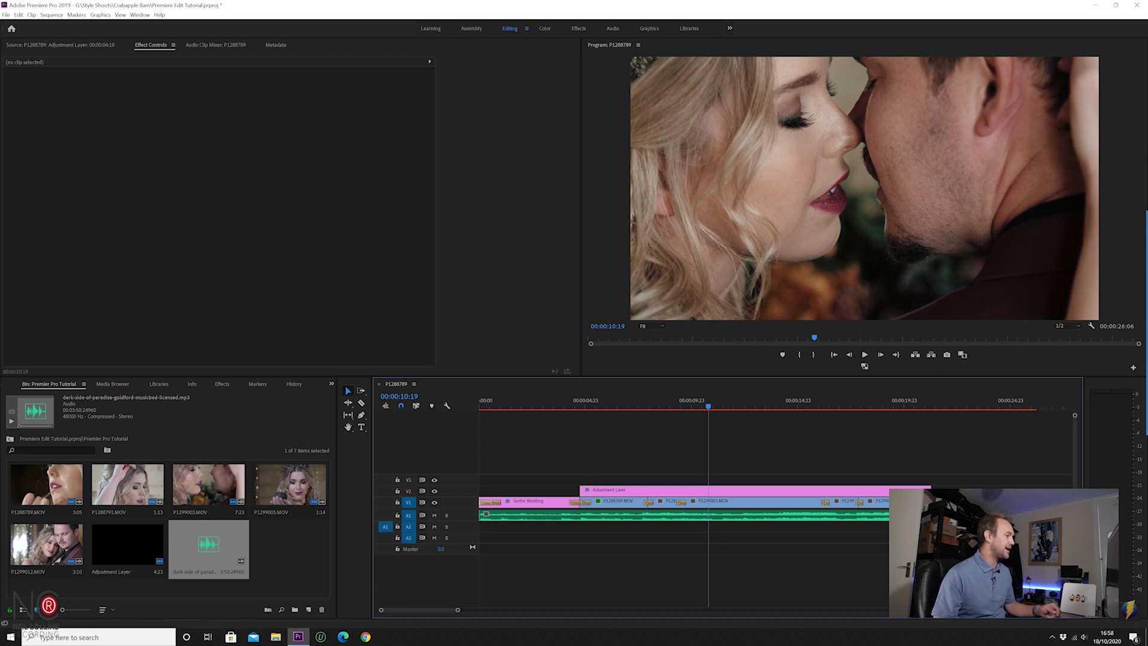
Add a Constant Power crossfade to the end of the music clip and lengthen it to 00:00:04:09
{"action": "left_click", "coordinate": [222, 383]}
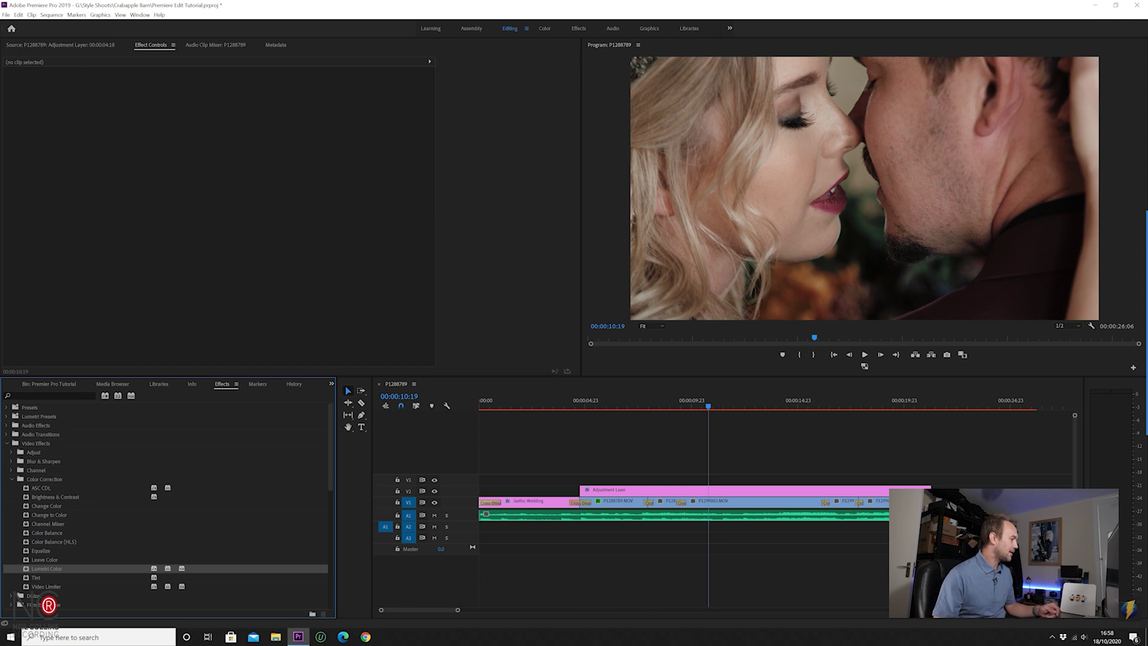
{"action": "left_click", "coordinate": [7, 443]}
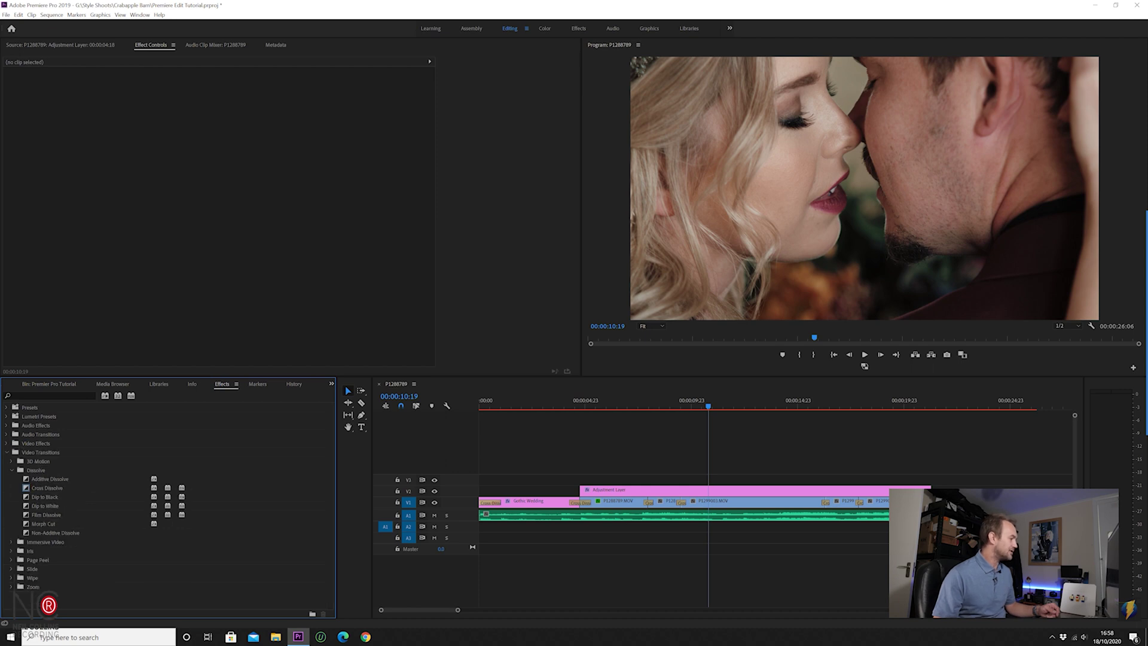
{"action": "double_click", "coordinate": [35, 434]}
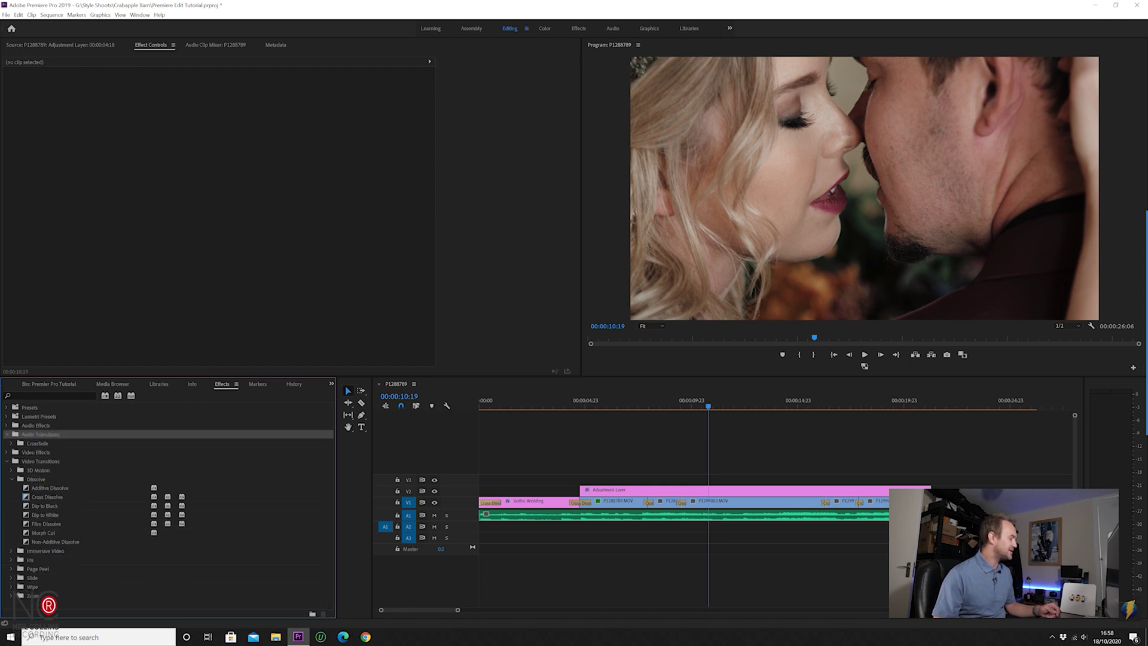
{"action": "double_click", "coordinate": [38, 442]}
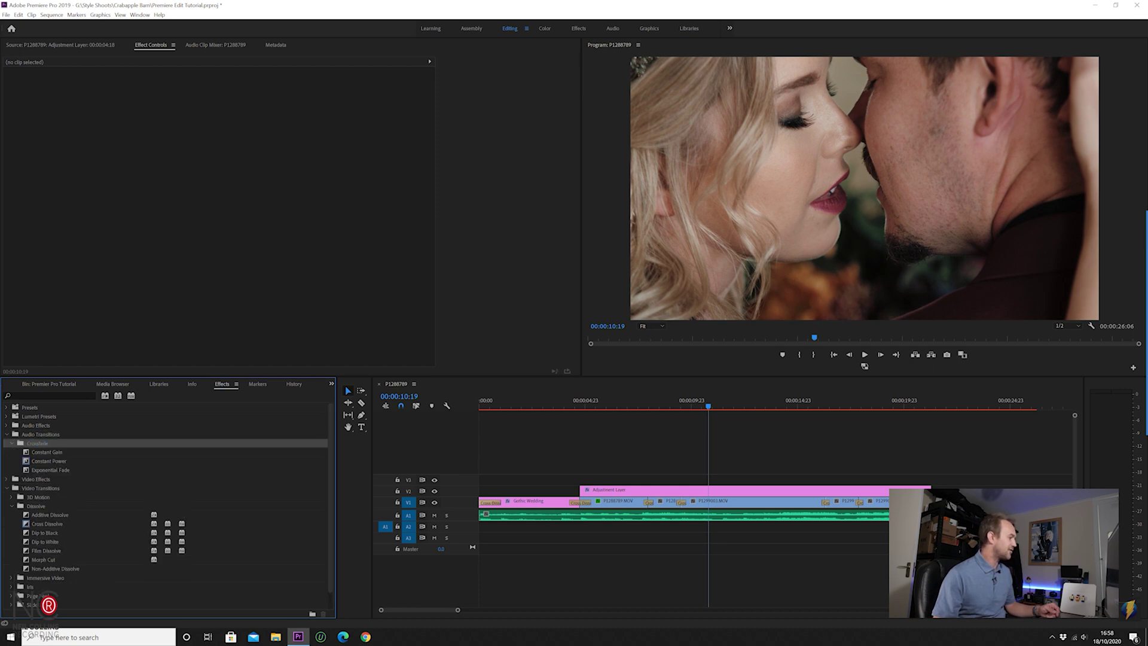
{"action": "left_click", "coordinate": [52, 461]}
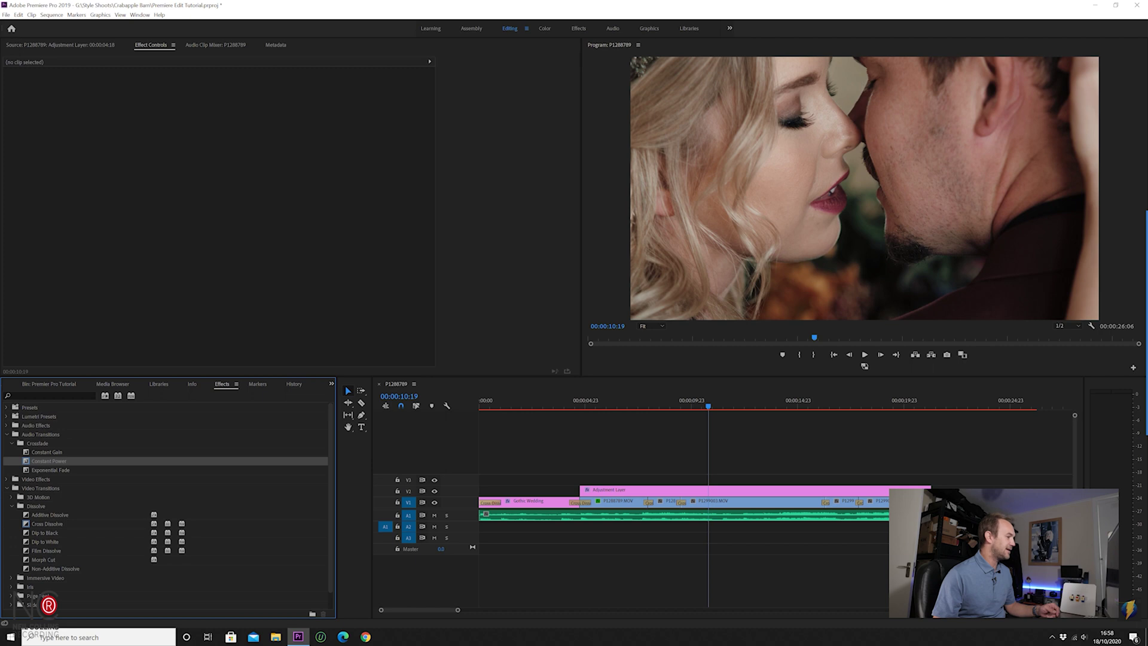
{"action": "left_click_drag", "start_coordinate": [40, 456], "coordinate": [967, 476]}
{"action": "mouse_move", "coordinate": [1034, 515]}
{"action": "left_mouse_down"}
{"action": "mouse_move", "coordinate": [948, 515]}
{"action": "mouse_move", "coordinate": [1006, 514]}
{"action": "left_mouse_up"}
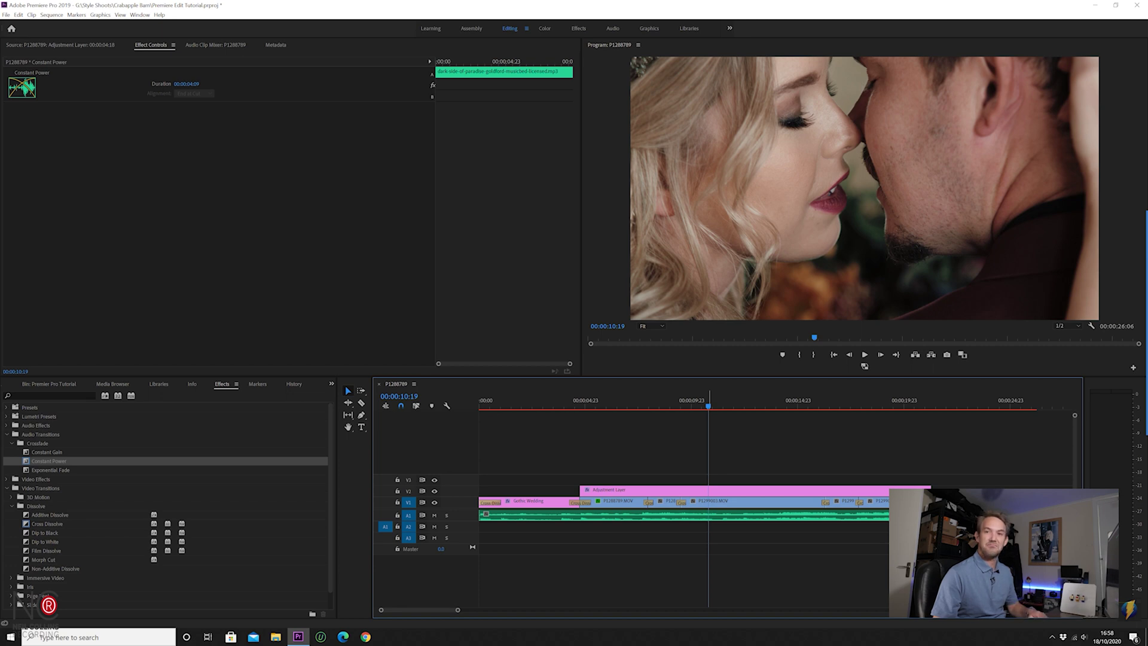
Play the sequence from 00:00:00:00 to check the edit with its music
{"action": "left_click_drag", "start_coordinate": [710, 403], "coordinate": [432, 406]}
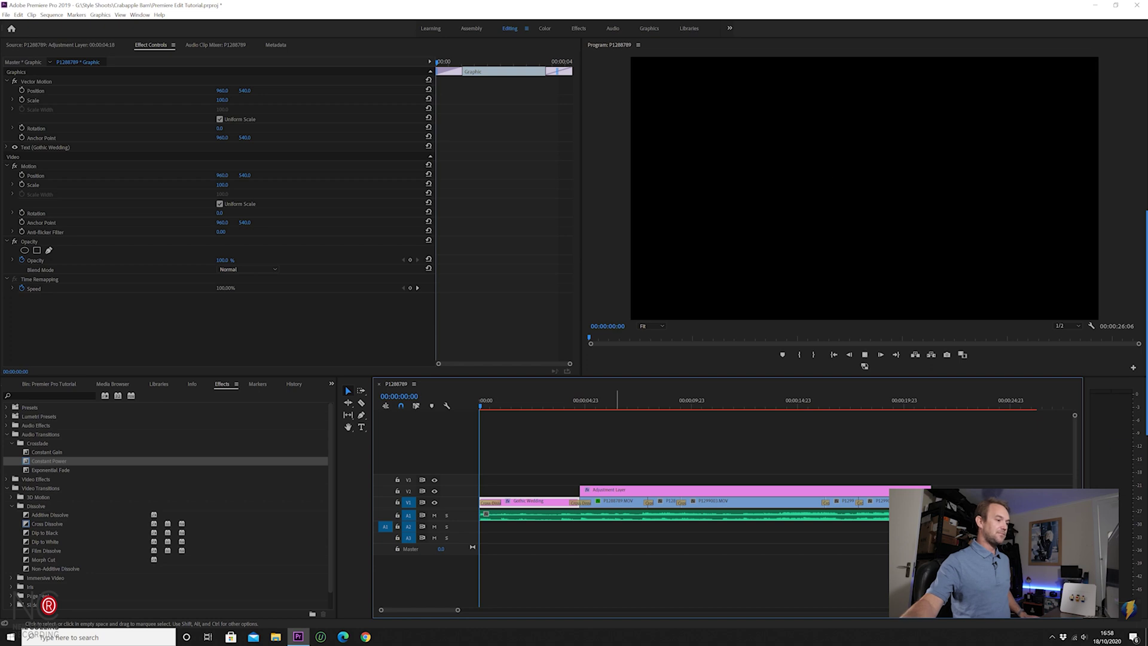
{"action": "key", "text": "space"}
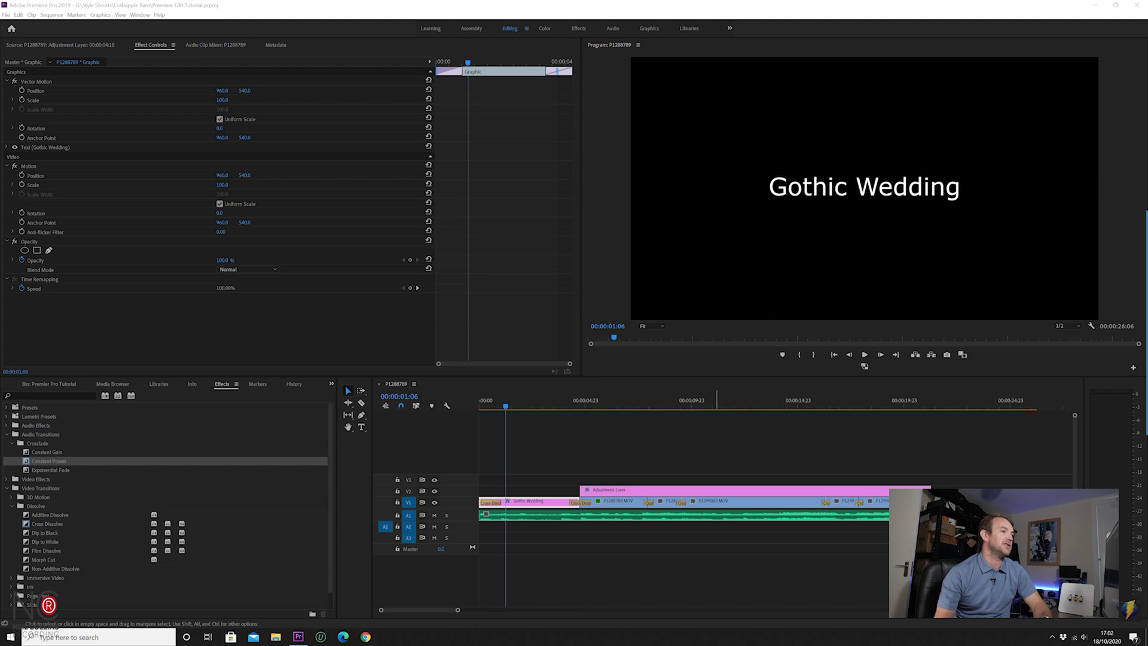
Open the media export settings for the sequence and choose the YouTube 1080p Full HD preset
{"action": "left_click", "coordinate": [6, 15]}
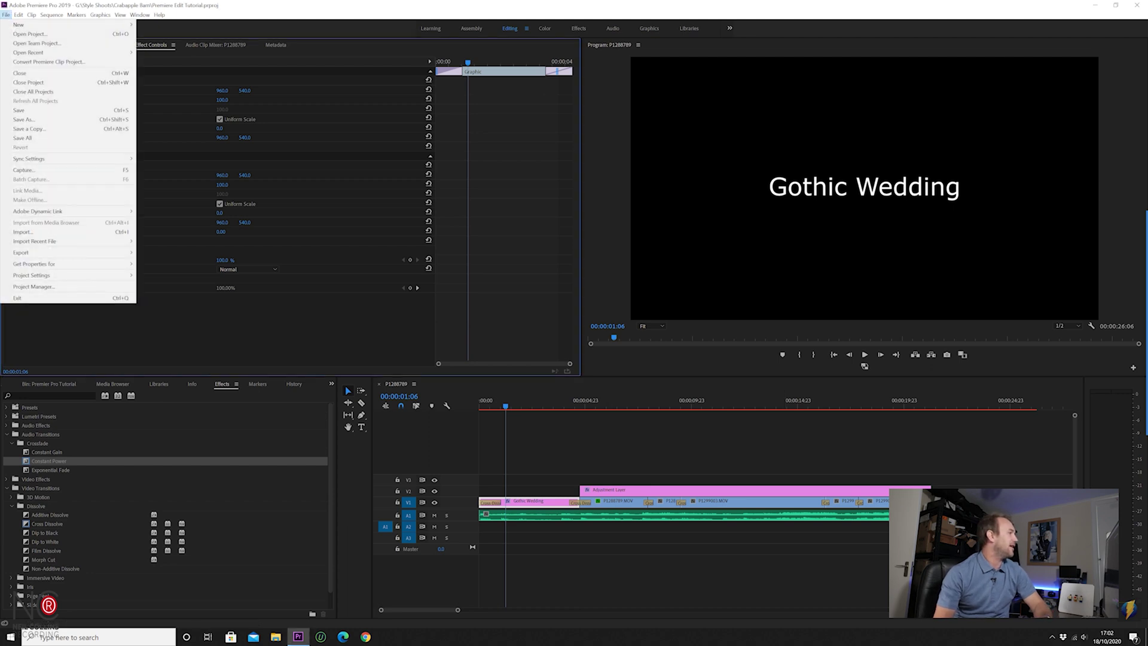
{"action": "left_click", "coordinate": [6, 14]}
{"action": "left_click", "coordinate": [6, 14]}
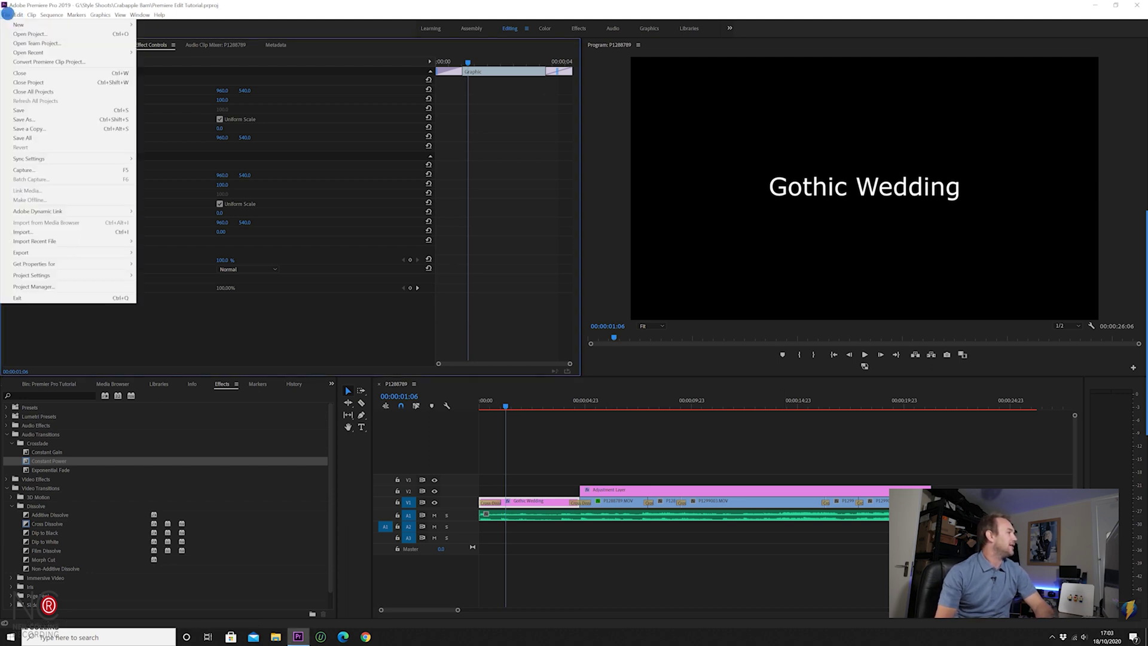
{"action": "mouse_move", "coordinate": [21, 252]}
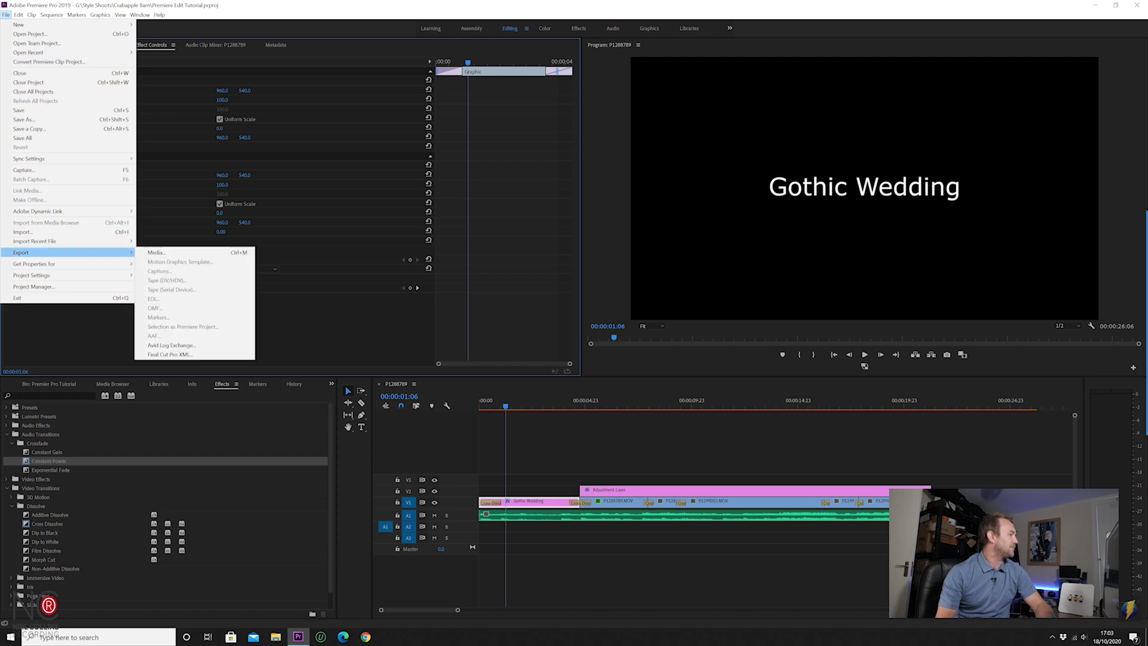
{"action": "left_click", "coordinate": [588, 462]}
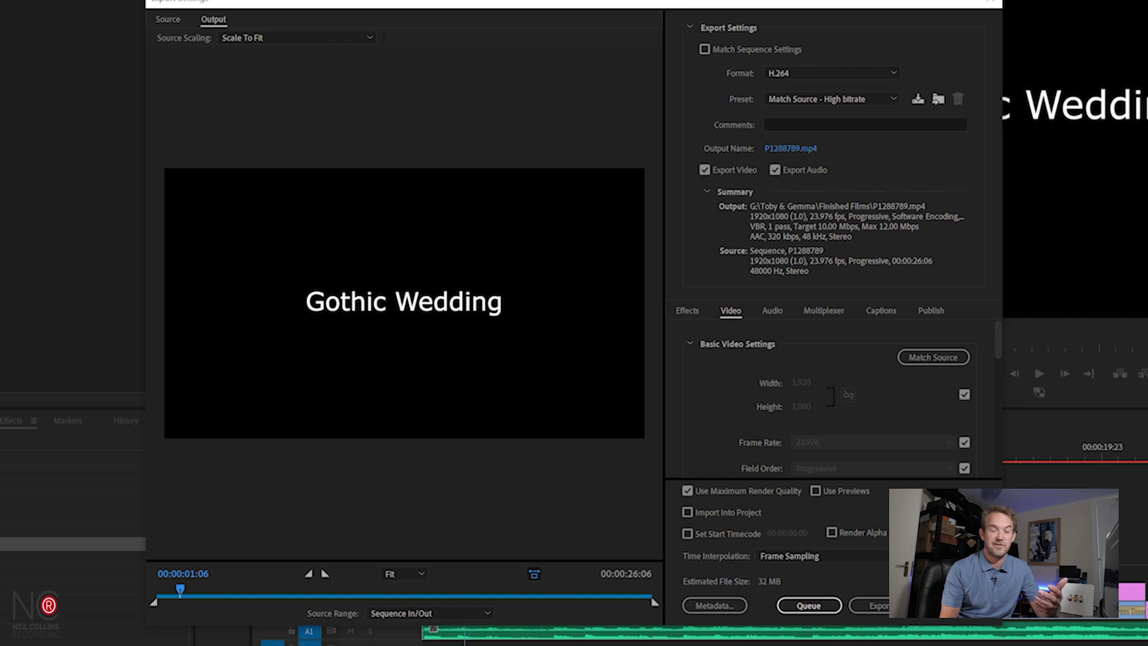
{"action": "left_click", "coordinate": [825, 99]}
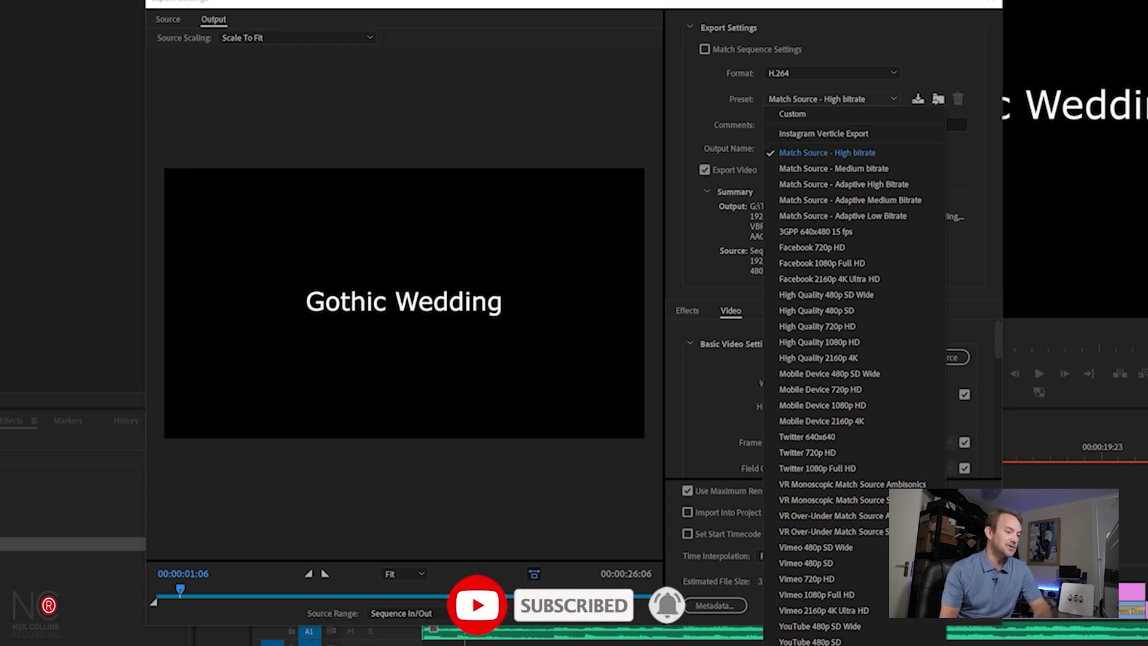
{"action": "left_click", "coordinate": [815, 645]}
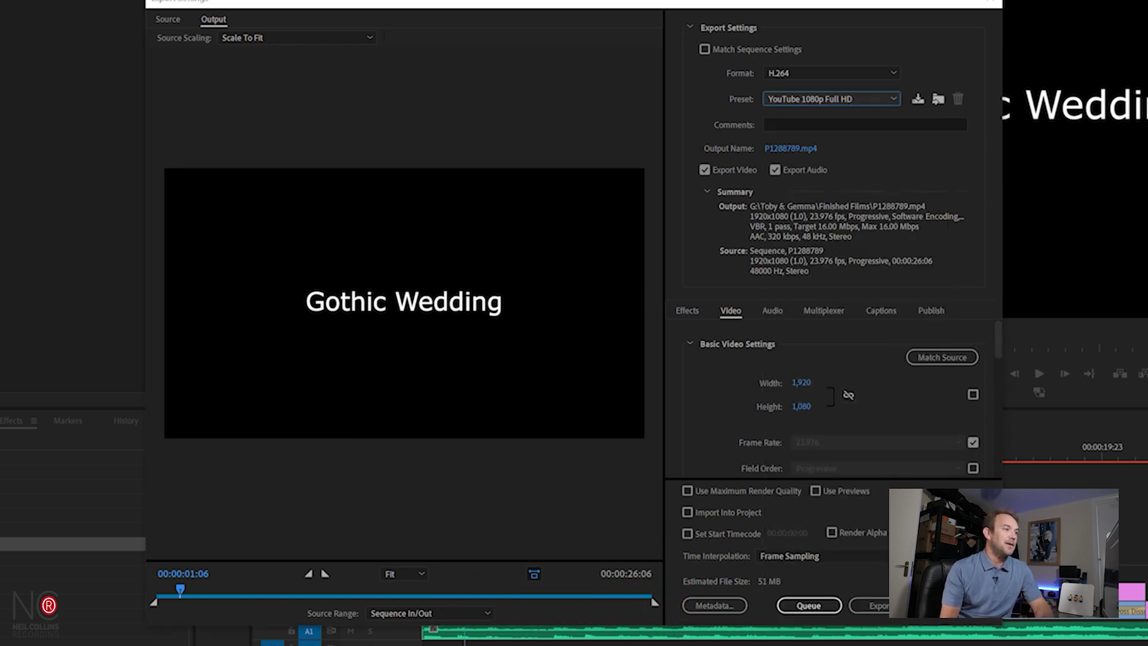
Set the output file to Gothic Test.mp4 in the Style Shoots\Crabapple Barn folder and export the video with maximum render quality
{"action": "left_click", "coordinate": [777, 148]}
{"action": "double_click", "coordinate": [328, 121]}
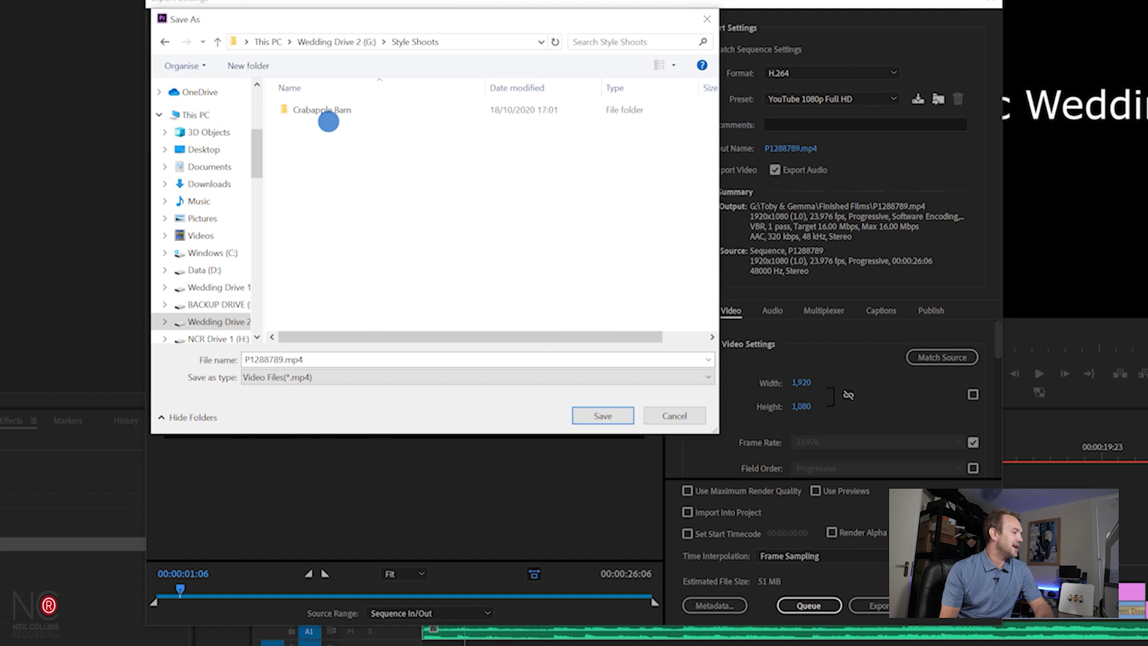
{"action": "double_click", "coordinate": [325, 111]}
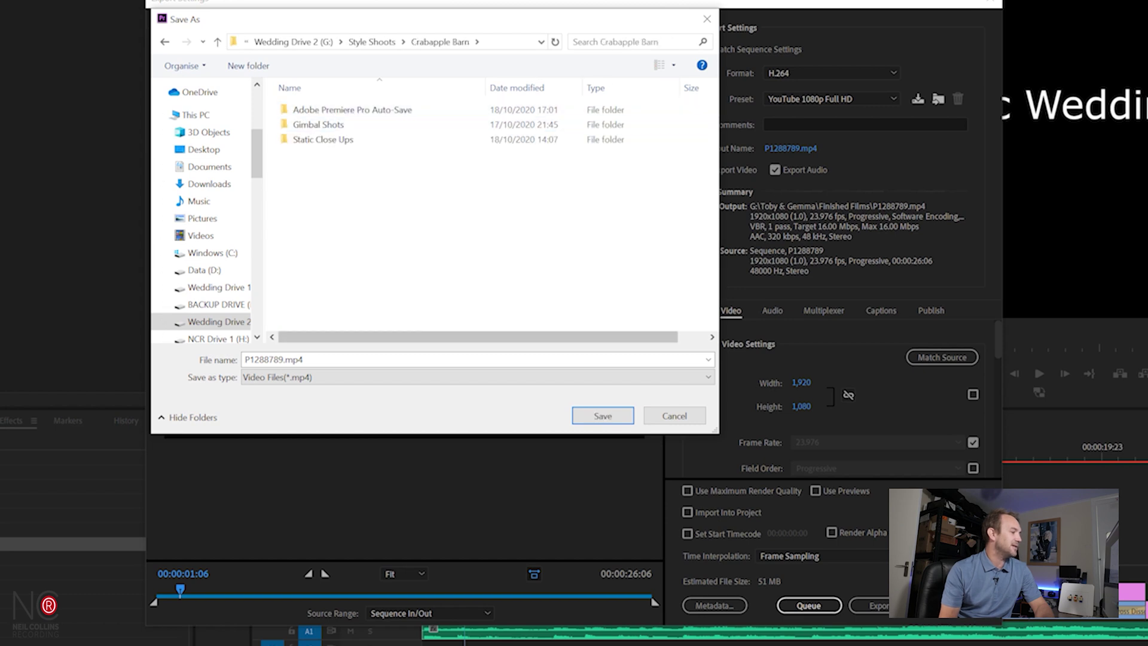
{"action": "double_click", "coordinate": [301, 358]}
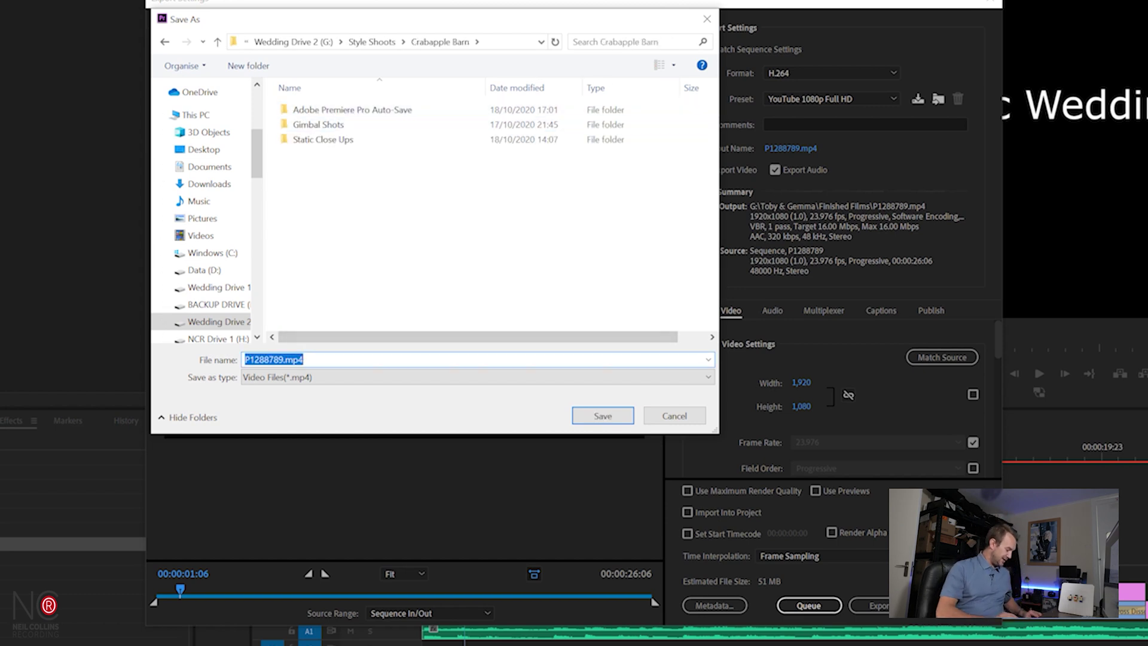
{"action": "type", "text": "Gothic Test"}
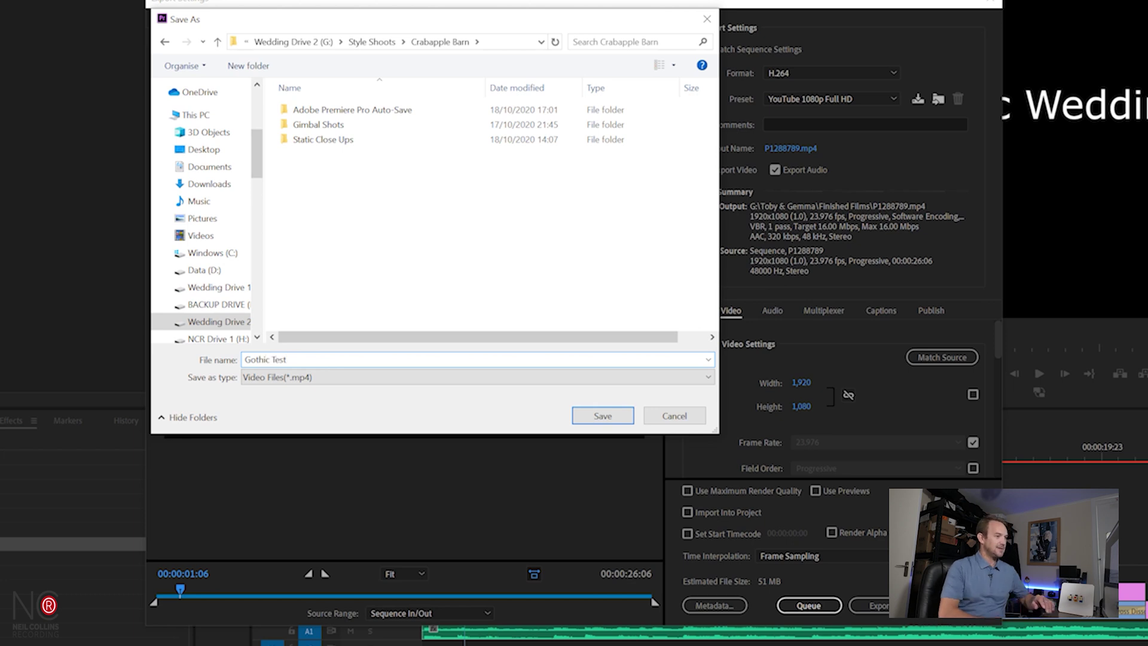
{"action": "key", "text": "Return"}
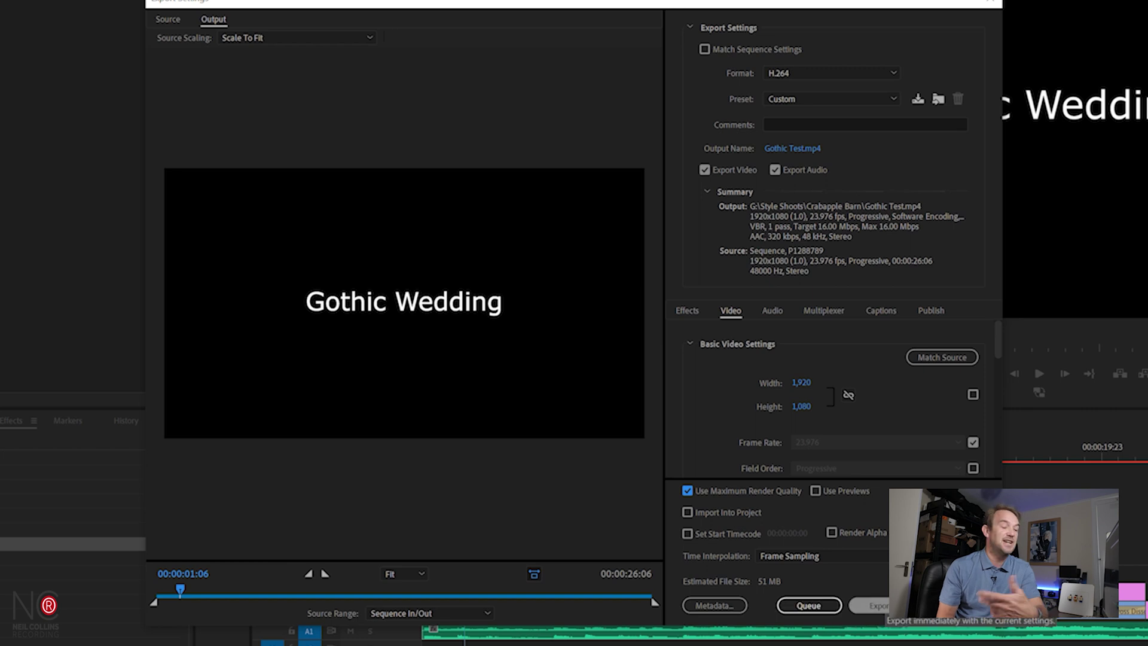
{"action": "left_click", "coordinate": [877, 604]}
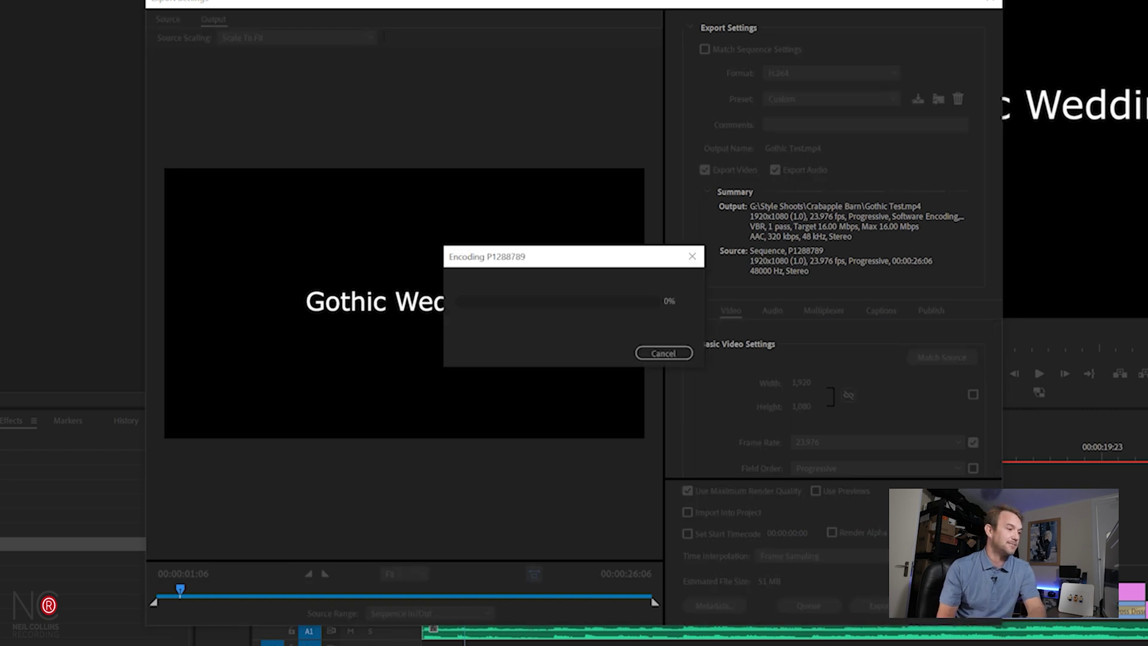